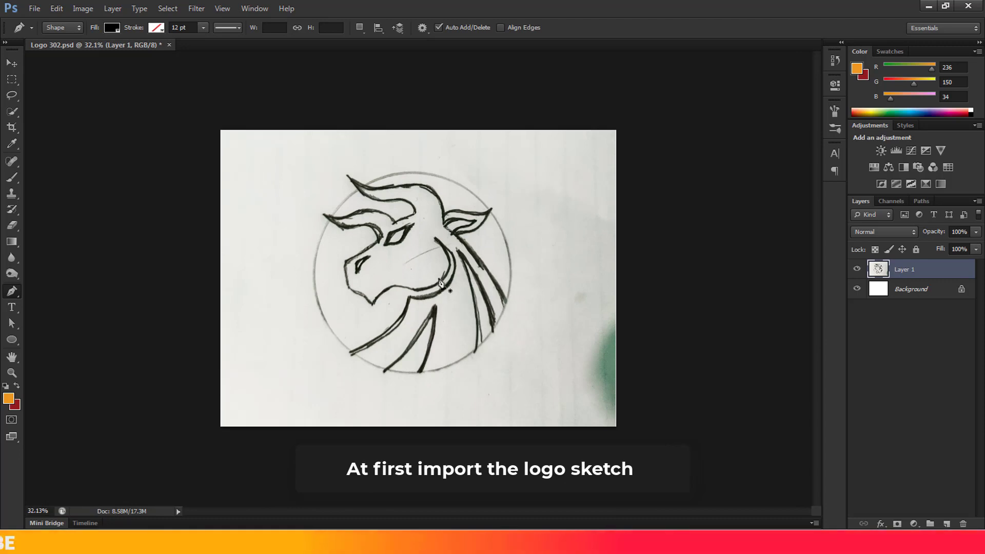
Start a black Pen tool shape along the circle's arc from the neck's front edge, and lower its layer opacity to 40%.
scroll(439, 282, up, 2)
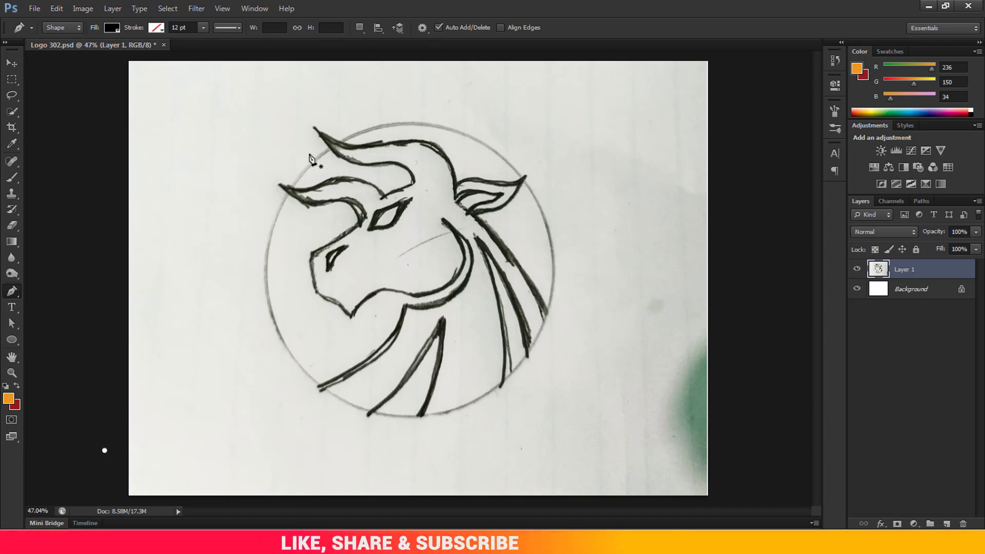
scroll(374, 164, up, 2)
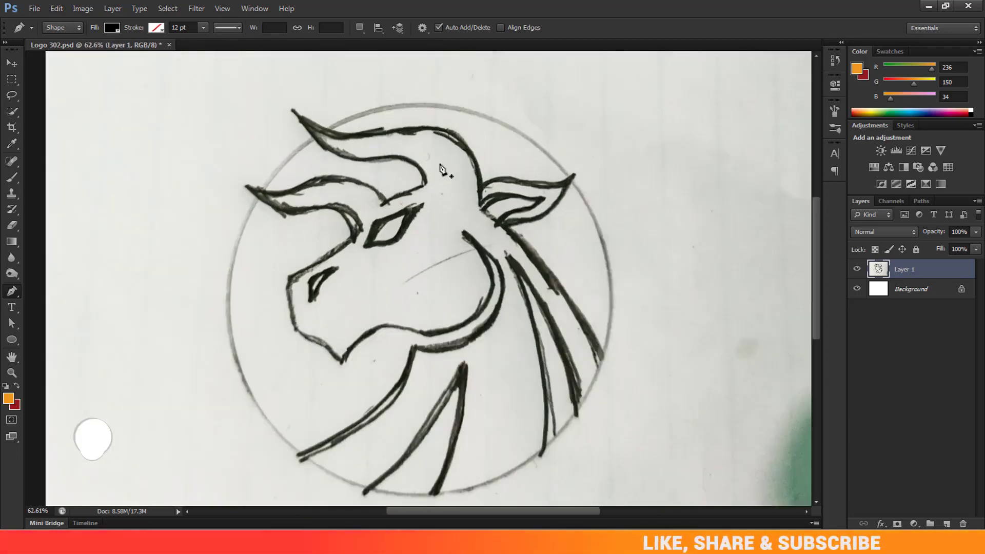
scroll(490, 148, down, 1)
scroll(367, 431, up, 3)
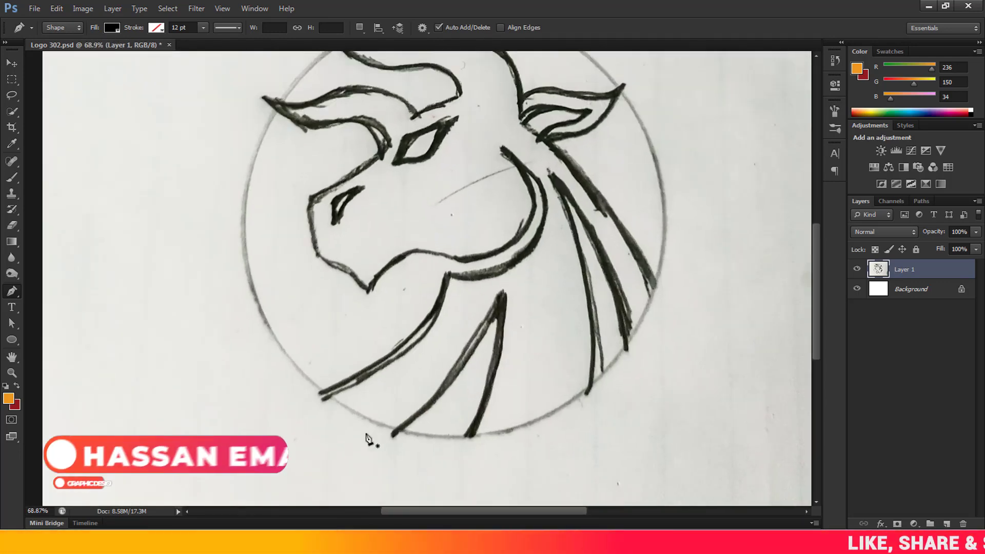
scroll(358, 416, down, 2)
scroll(403, 394, up, 1)
scroll(402, 393, up, 1)
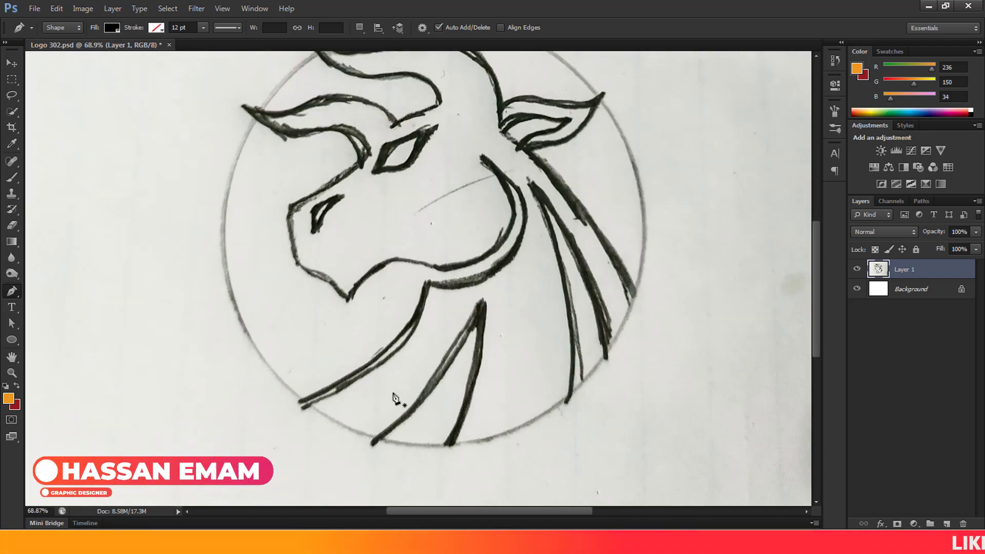
click(302, 401)
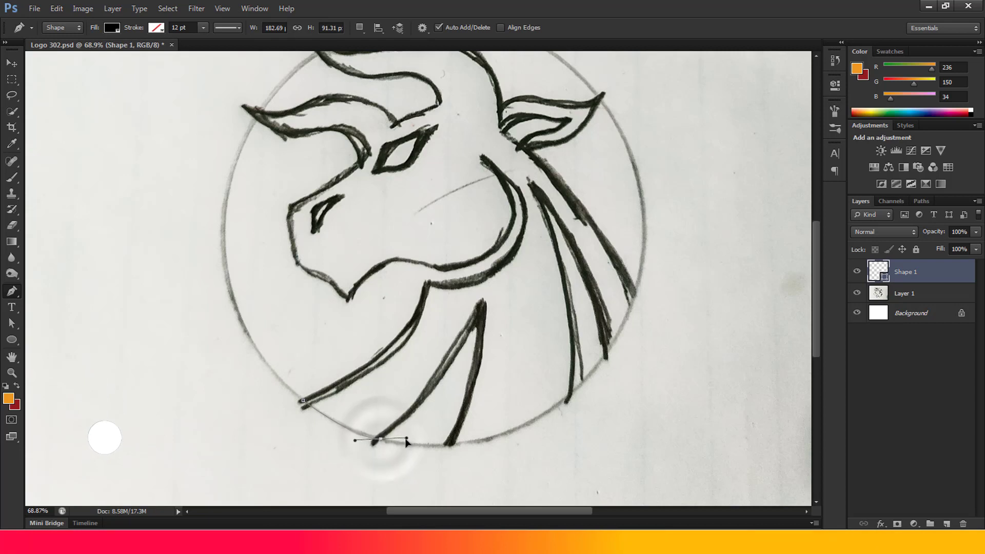
drag(405, 443, 406, 441)
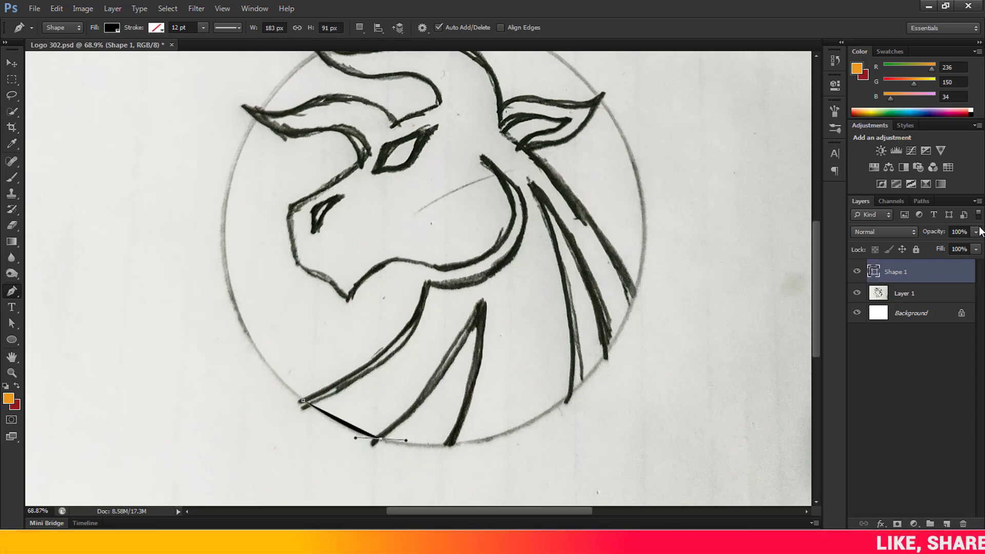
drag(973, 248, 938, 245)
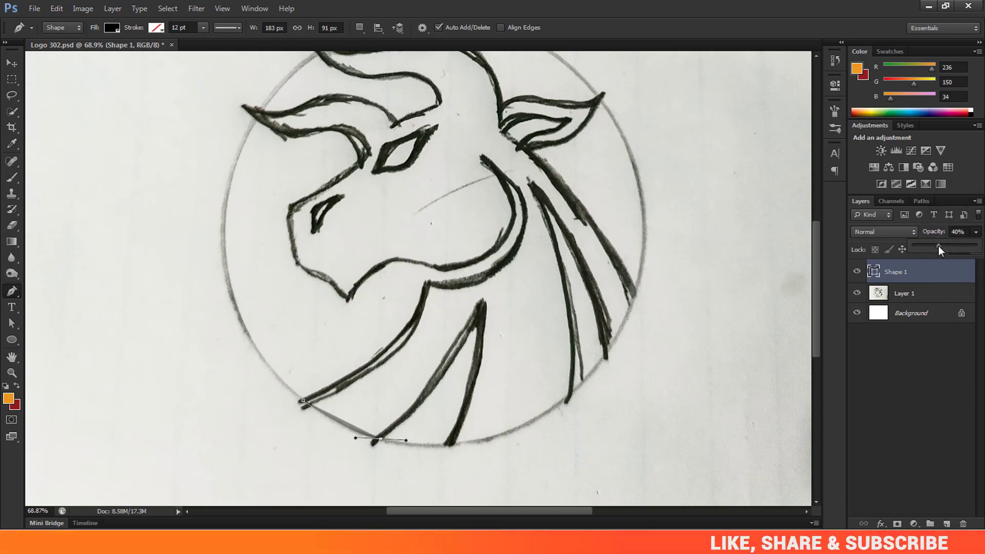
click(380, 441)
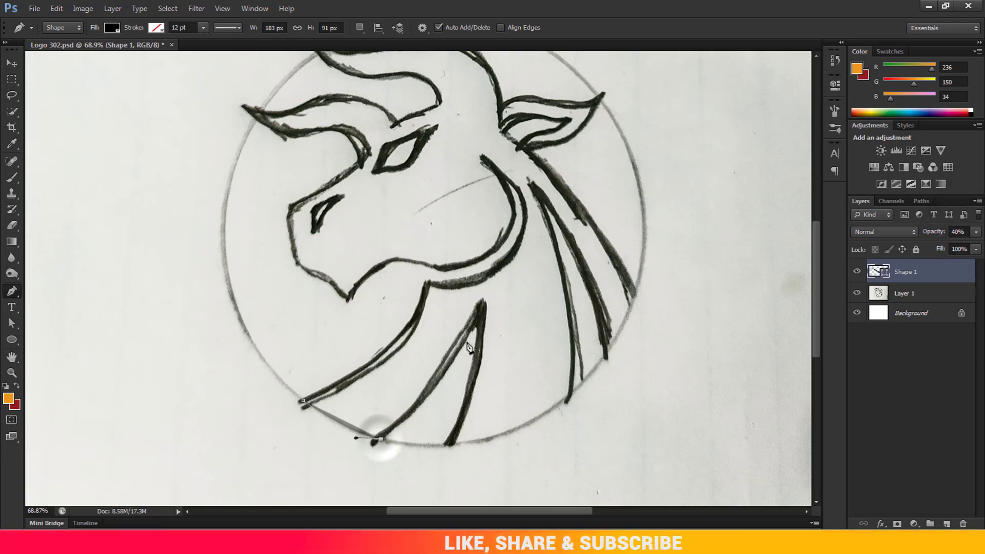
Trace both sides of the pointed notch in the lower neck and continue along the circle to the first mane strand.
drag(482, 306, 495, 242)
click(482, 305)
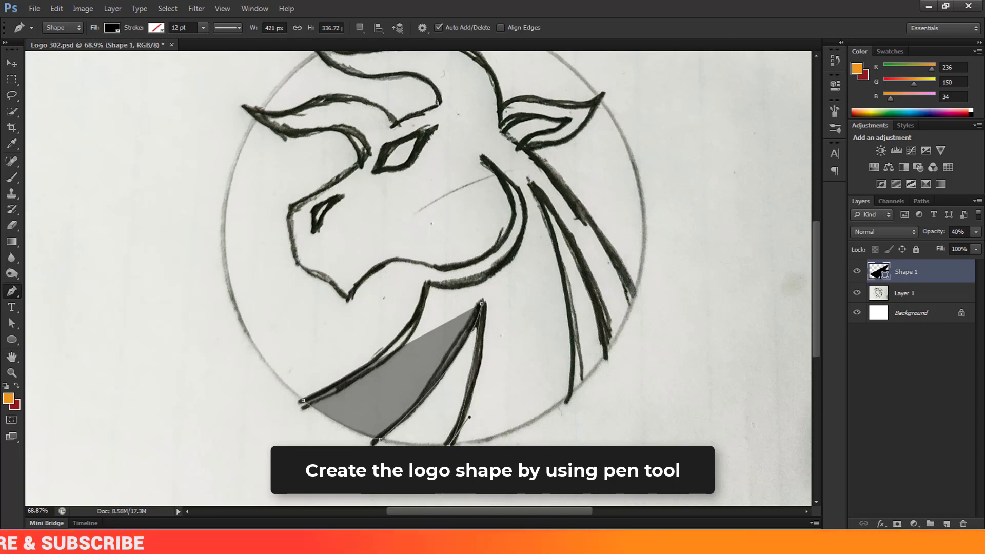
drag(420, 484, 420, 486)
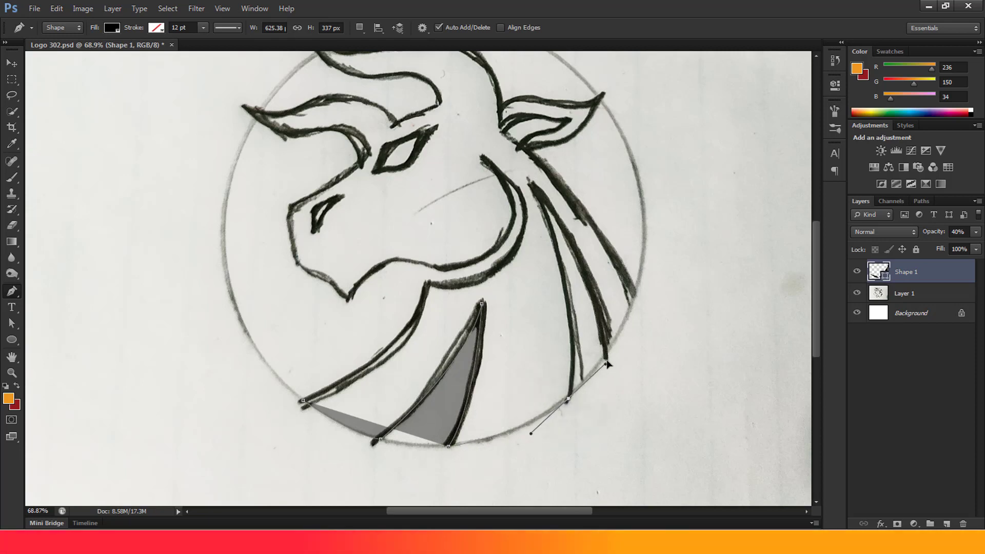
drag(608, 364, 614, 355)
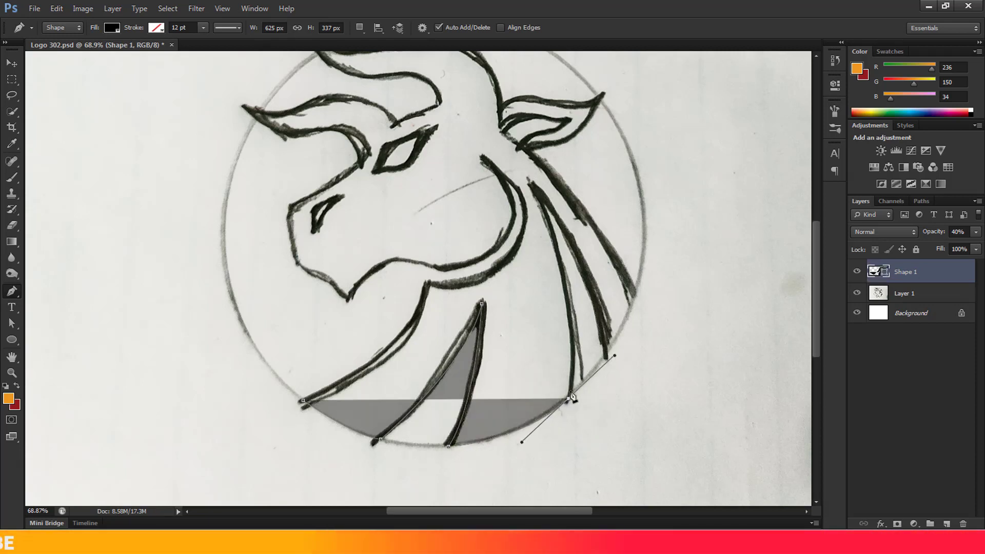
Outline the narrow mane gap, follow the circle to the outer strand, and trace the back of the neck up to the ear's base.
drag(530, 180, 476, 108)
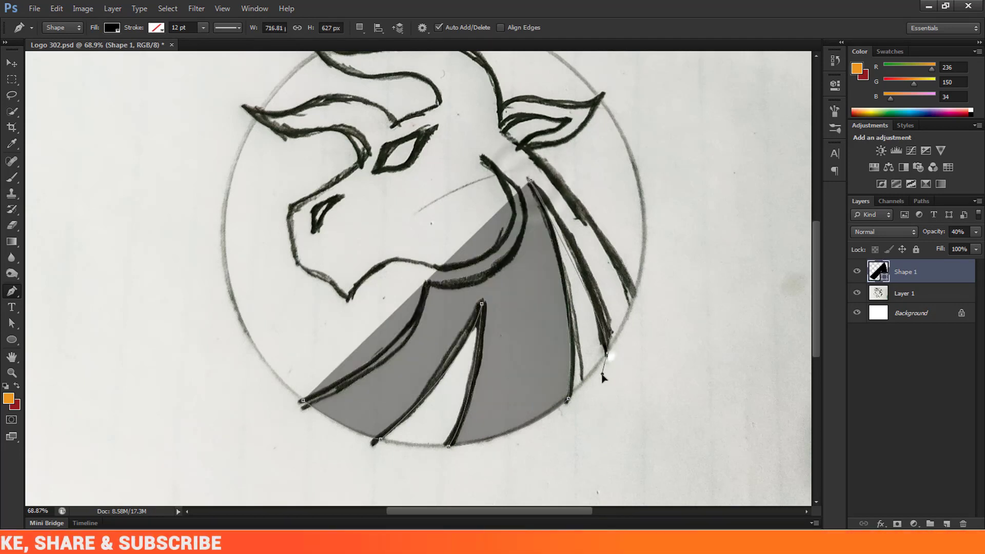
drag(607, 354, 616, 446)
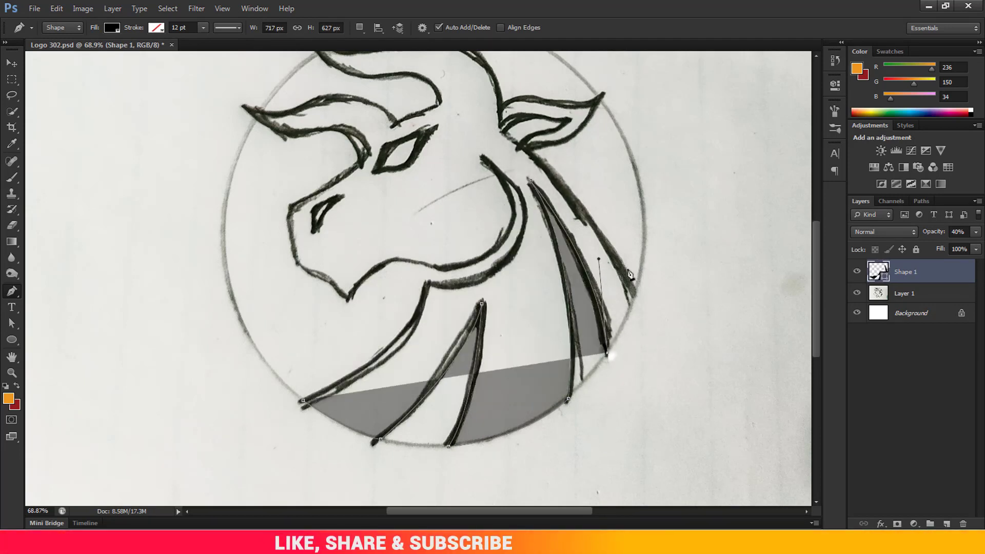
mouse_move(635, 290)
mouse_down()
mouse_move(645, 250)
mouse_move(638, 293)
mouse_up()
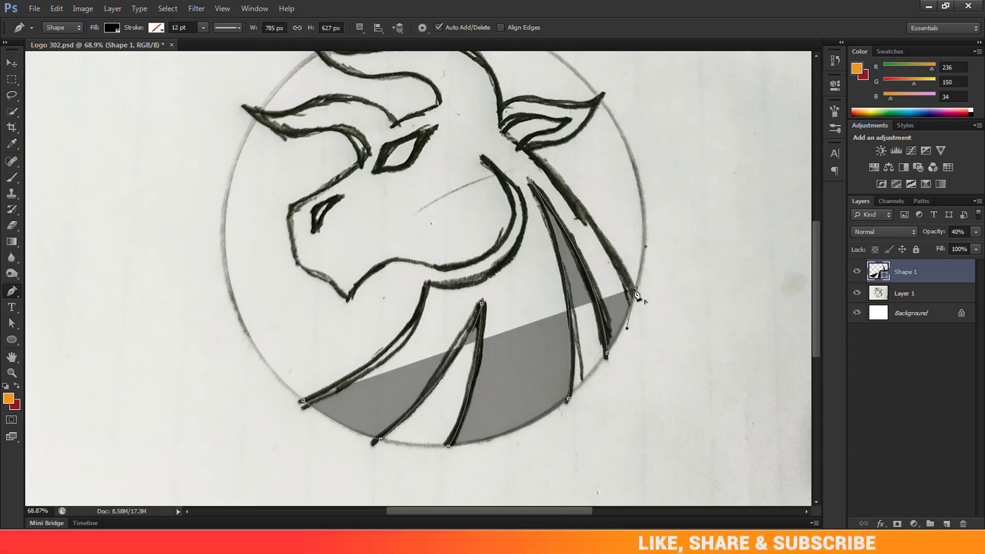
drag(529, 150, 473, 108)
scroll(554, 156, down, 2)
scroll(512, 205, up, 5)
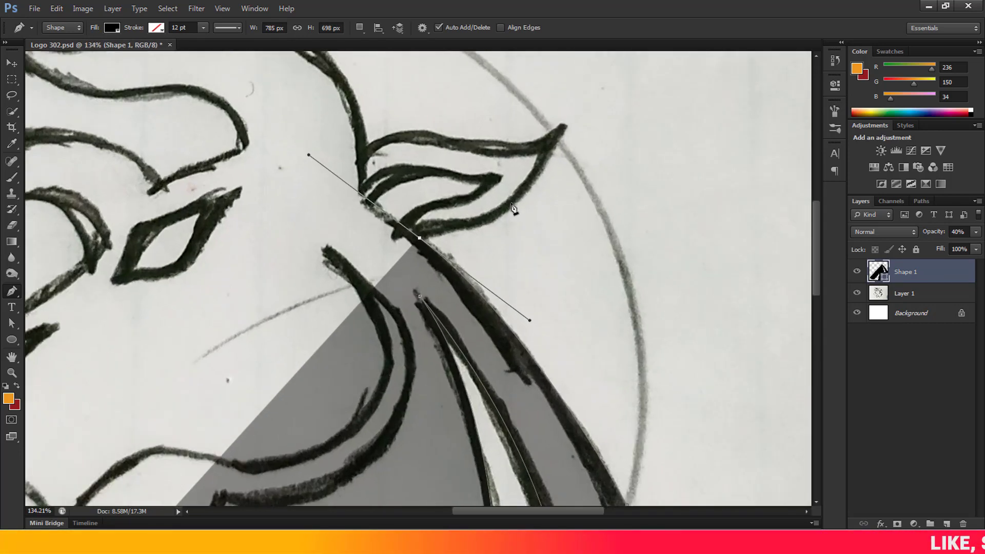
alt+click(419, 237)
scroll(512, 210, down, 2)
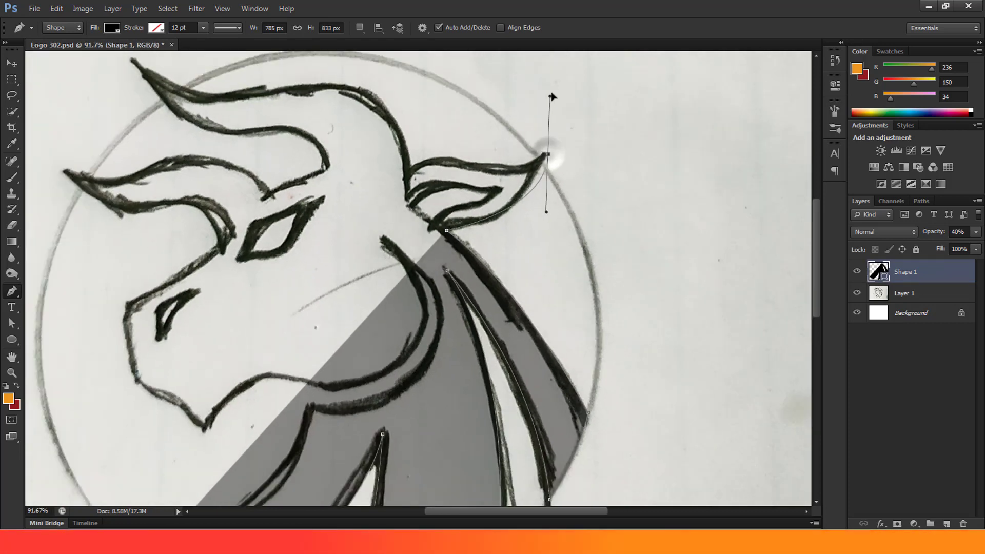
Trace the ear's lower edge out to its tip and curve back along its upper edge.
drag(551, 96, 586, 61)
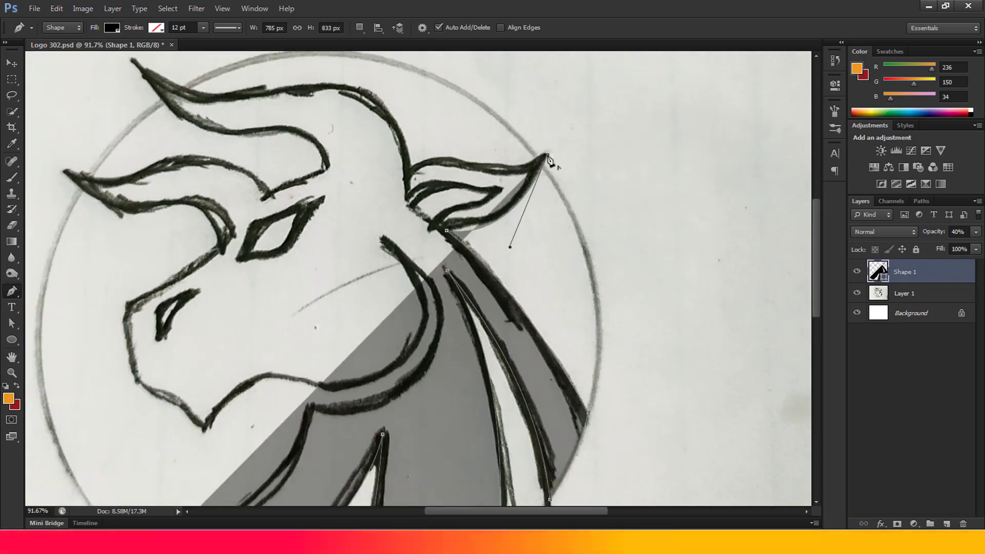
scroll(466, 169, up, 3)
drag(467, 155, 389, 130)
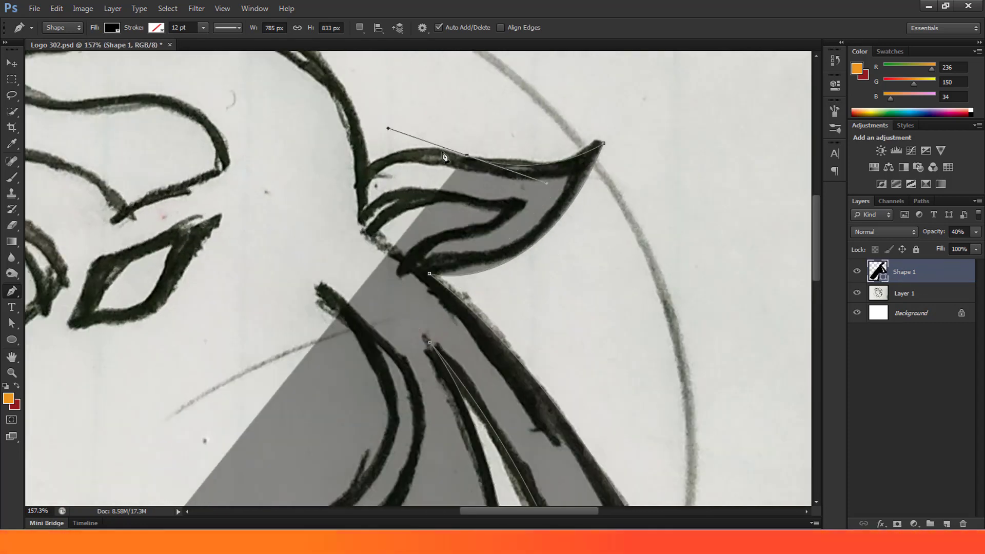
Trace the inner jaw curve up to its tip and back down the outer jaw line to the throat.
click(571, 381)
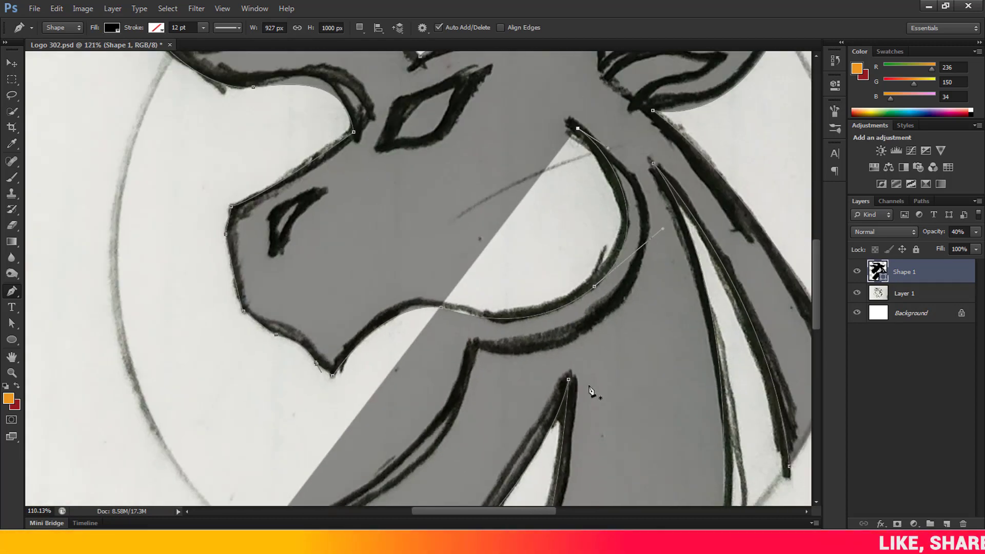
drag(572, 152, 596, 164)
scroll(610, 246, up, 1)
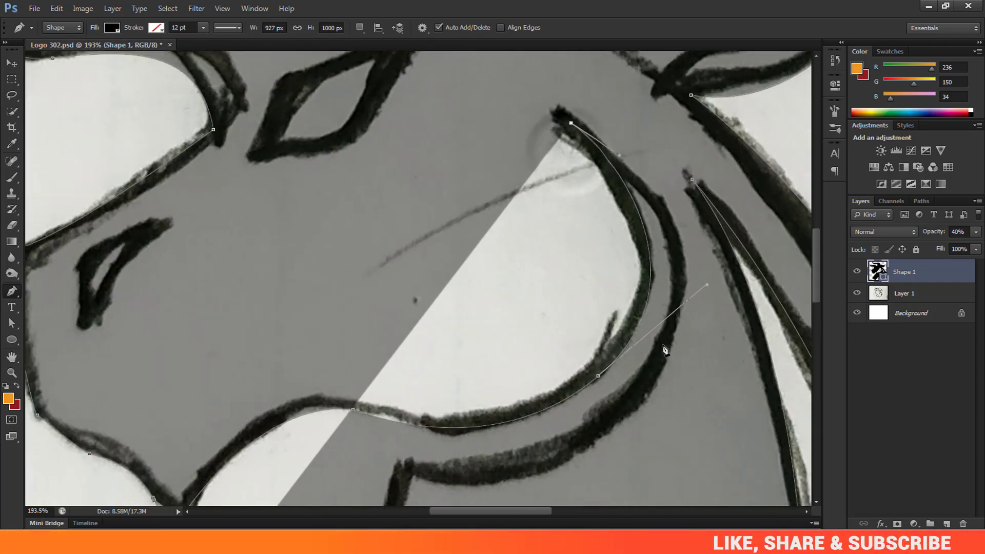
drag(662, 333, 606, 454)
scroll(647, 390, down, 1)
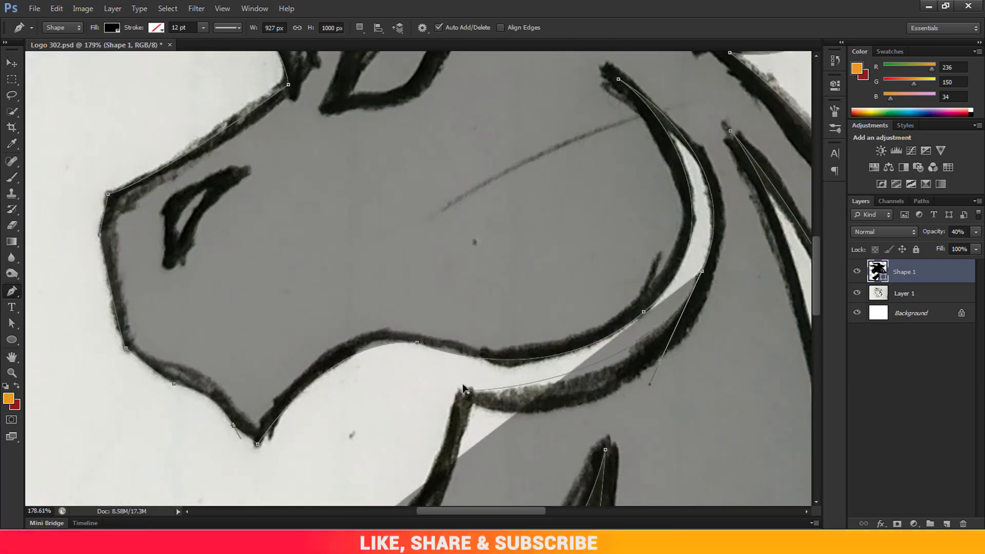
drag(395, 386, 402, 385)
Close the bull outline with a curve along the front of the neck back to the starting point on the circle.
scroll(508, 308, down, 4)
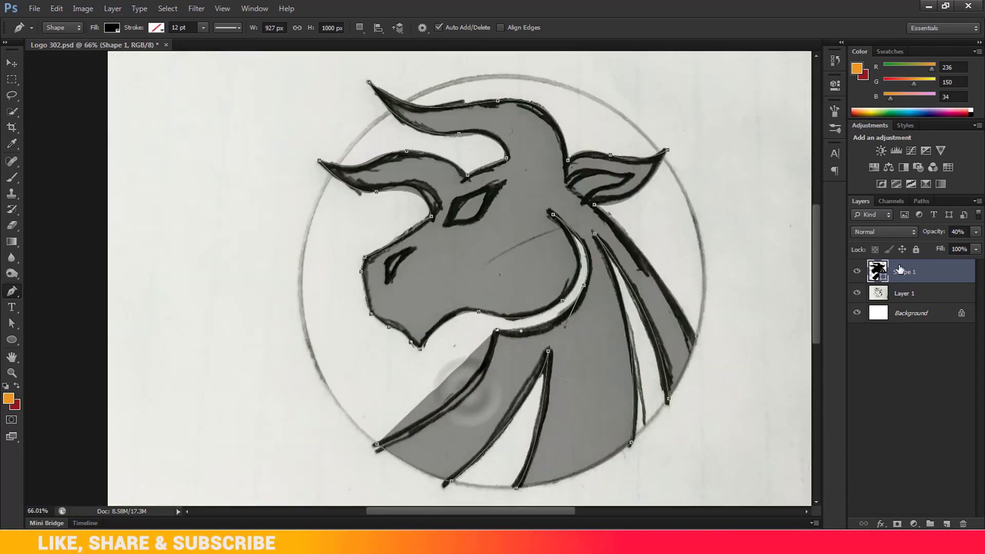
scroll(352, 385, up, 3)
drag(351, 385, 209, 434)
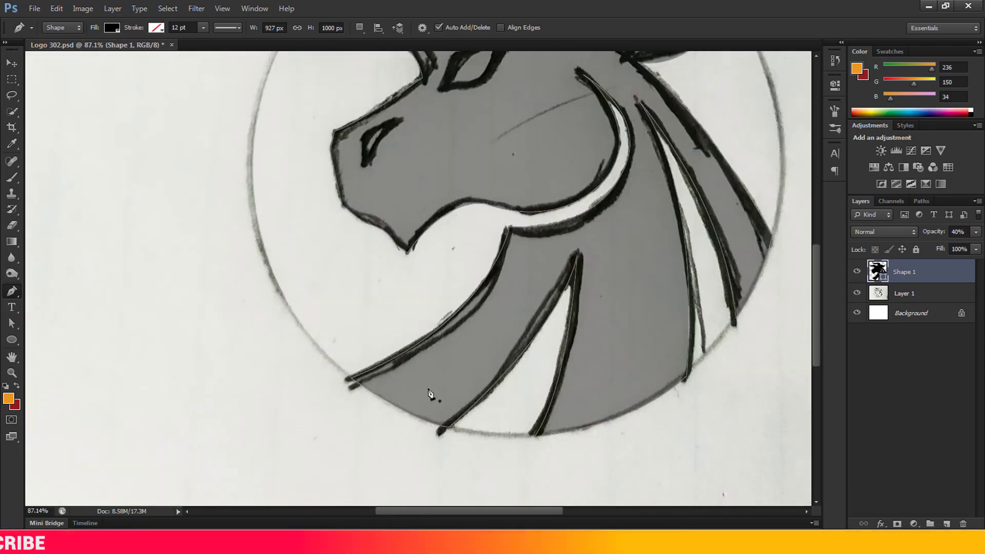
Raise the bull shape layer's opacity to 51%.
scroll(430, 393, down, 5)
scroll(486, 301, up, 2)
mouse_move(936, 248)
mouse_down()
mouse_move(976, 248)
mouse_move(906, 263)
mouse_move(949, 247)
mouse_up()
scroll(794, 239, up, 3)
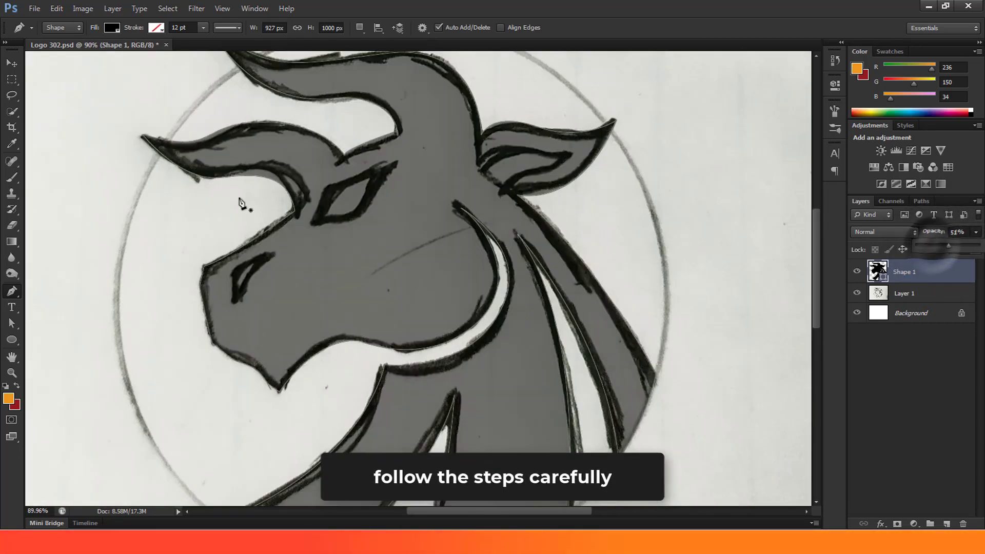
Set the path operation to Subtract Front Shape and cut the eye out of the bull shape along its sketched outline.
click(361, 29)
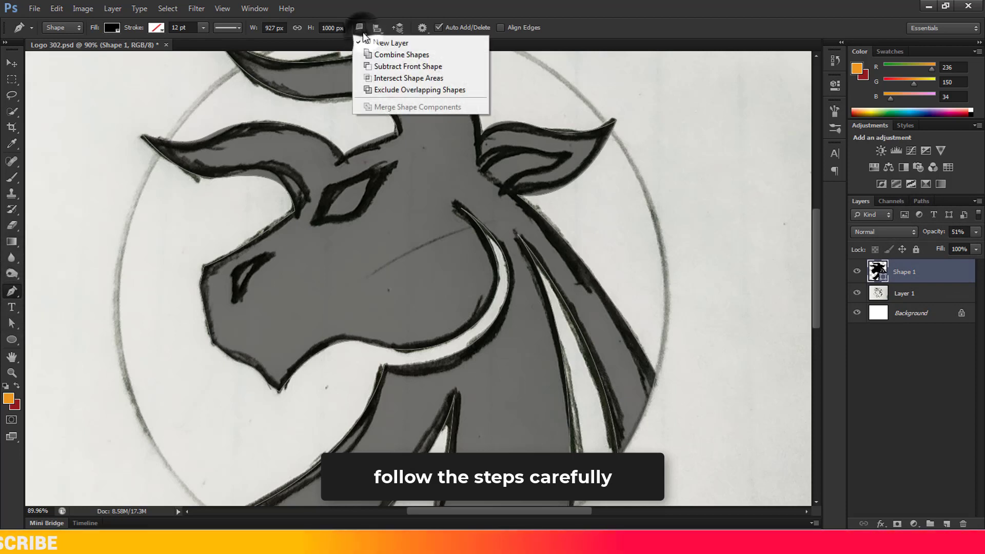
click(380, 67)
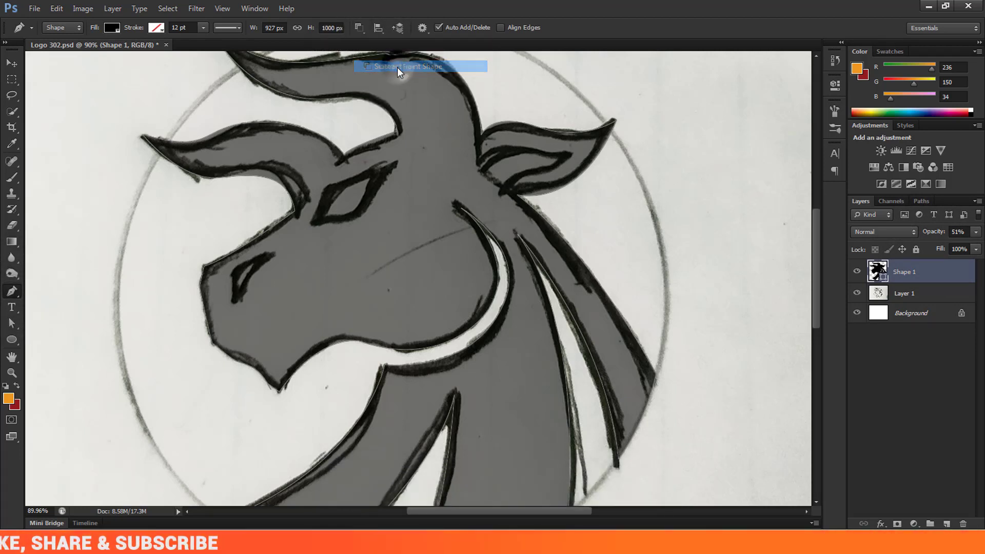
scroll(321, 157, up, 5)
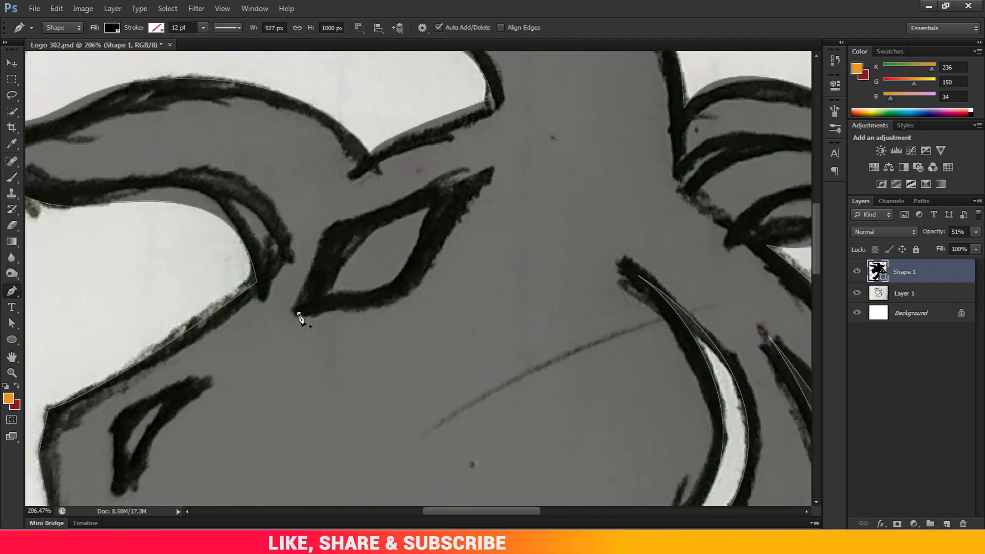
click(298, 313)
scroll(347, 234, up, 1)
drag(342, 225, 377, 204)
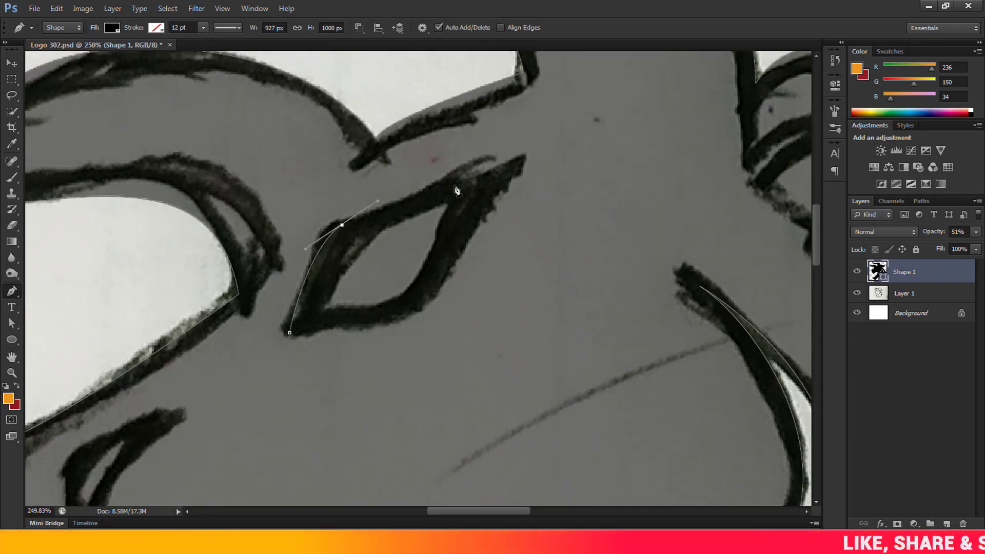
drag(482, 187, 493, 178)
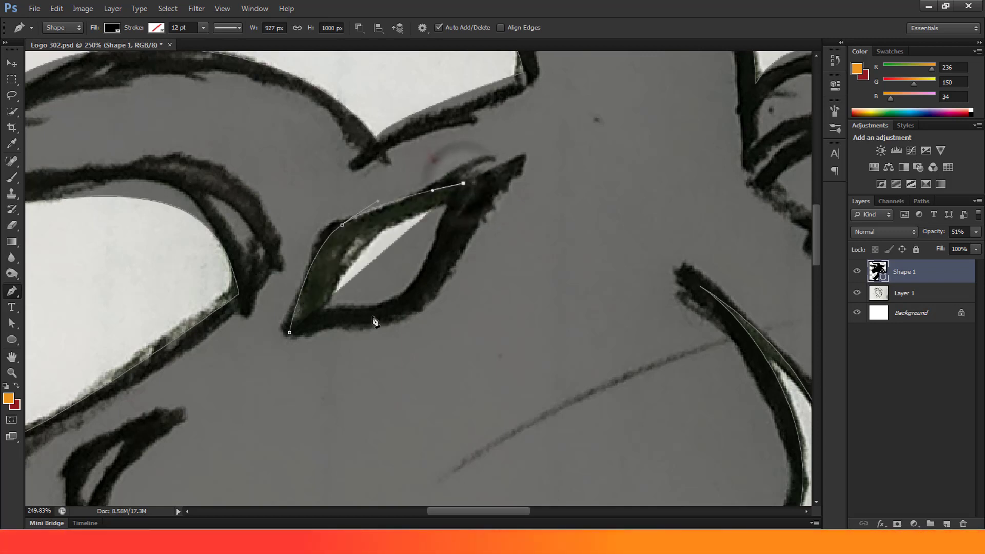
drag(150, 335, 104, 337)
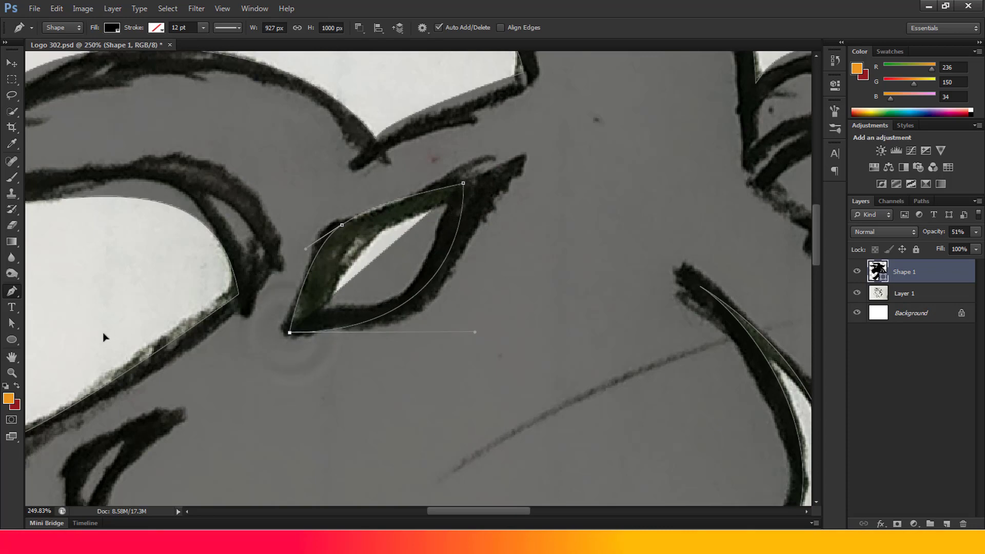
drag(155, 310, 129, 317)
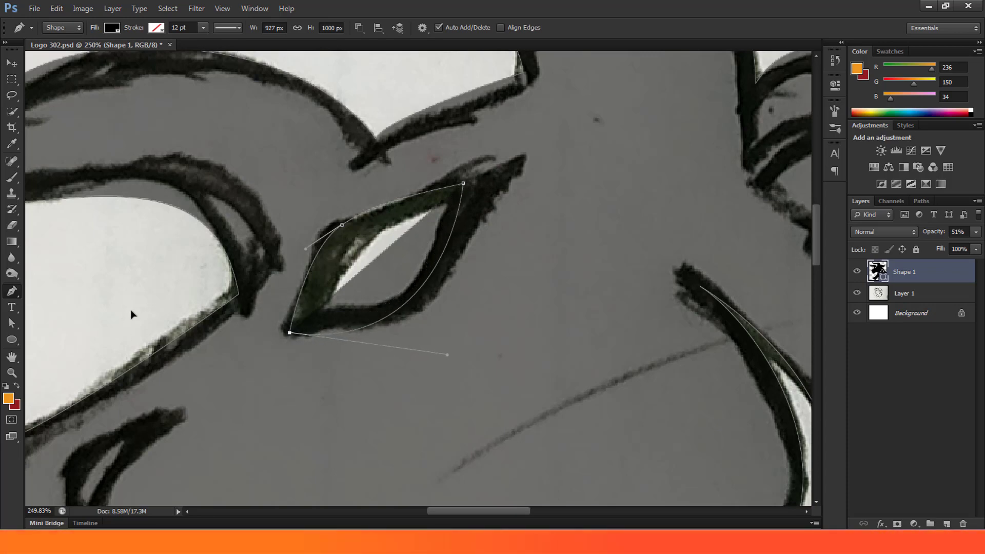
scroll(453, 264, down, 6)
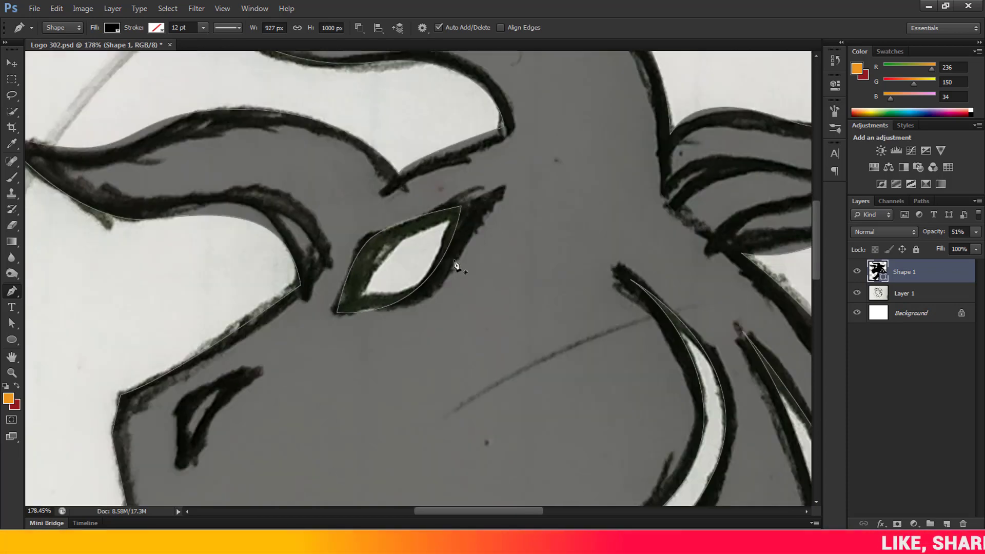
Cut the nostril out of the bull shape with a closed curved path following its sketched outline.
scroll(395, 324, up, 4)
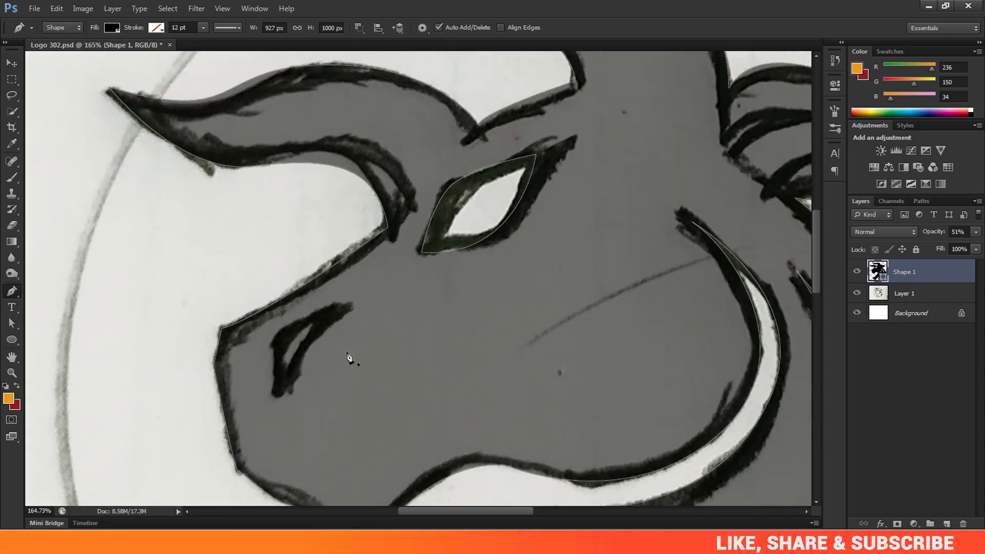
scroll(325, 248, down, 3)
scroll(451, 275, up, 3)
scroll(287, 400, up, 4)
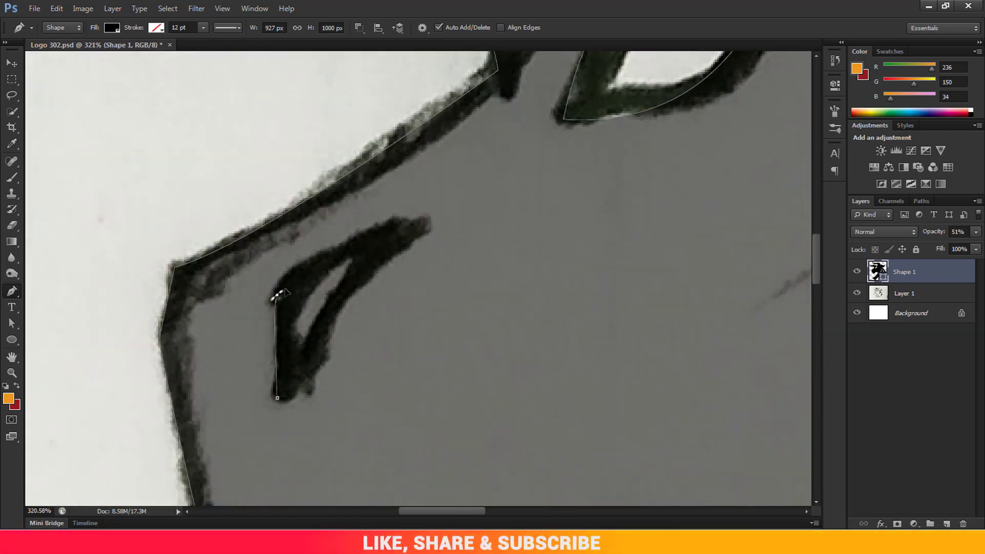
drag(277, 294, 284, 278)
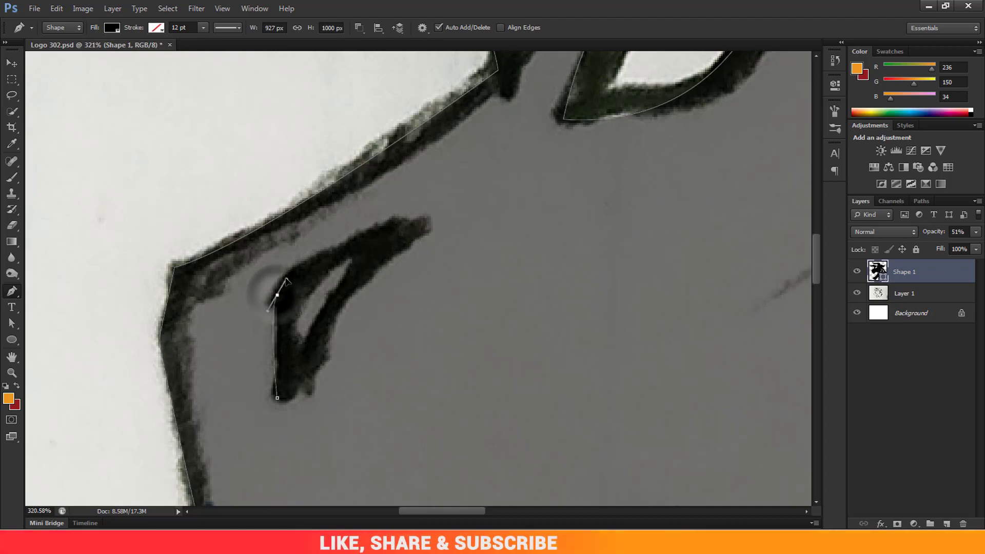
click(399, 214)
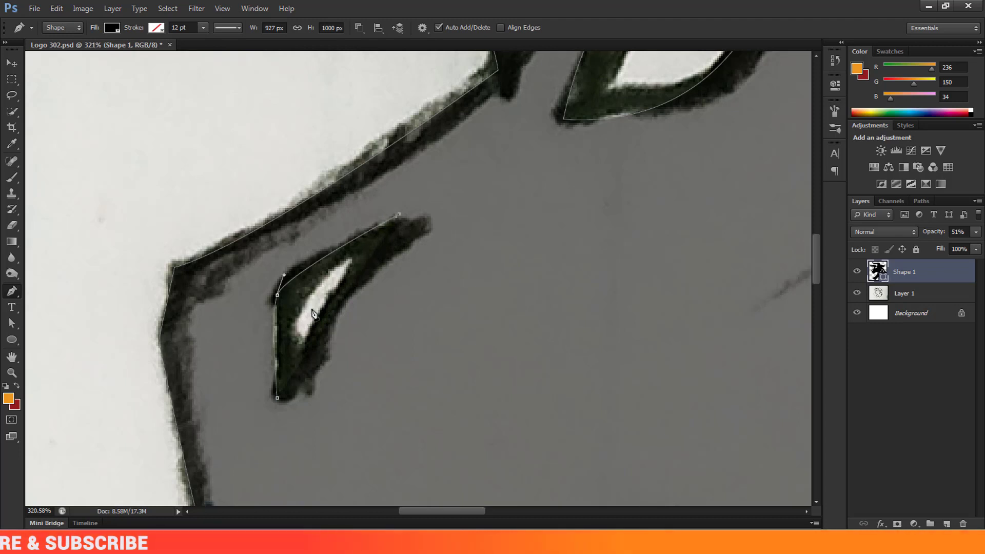
drag(312, 309, 292, 336)
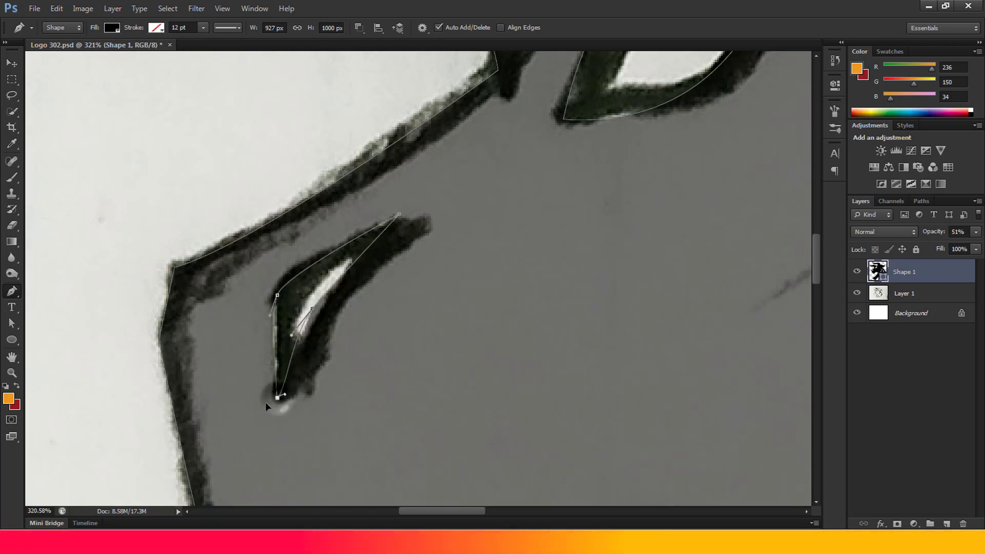
drag(266, 401, 257, 403)
scroll(430, 287, down, 4)
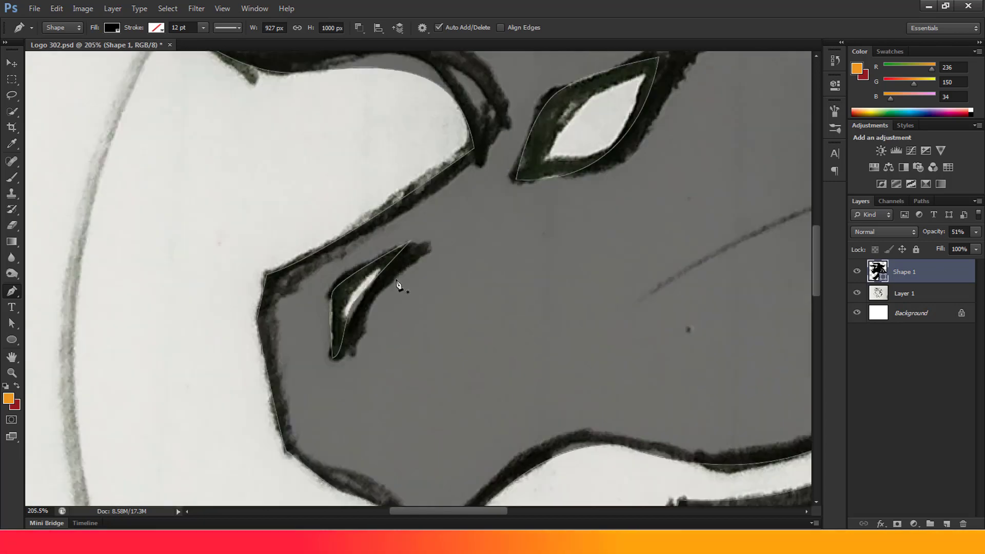
scroll(399, 285, down, 6)
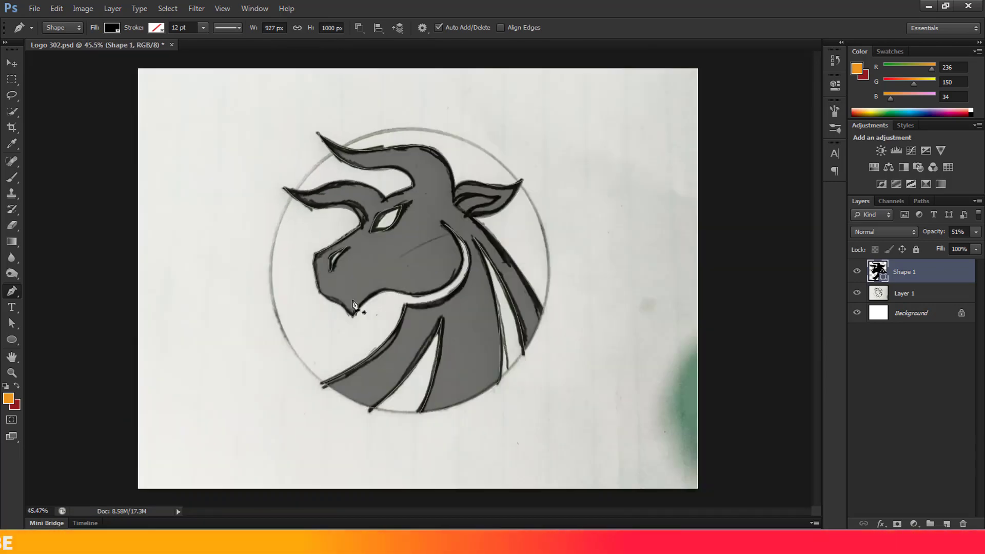
Restore the bull shape layer's opacity to 100% and hide the sketch layer.
scroll(439, 246, up, 2)
scroll(249, 277, down, 2)
scroll(353, 261, up, 2)
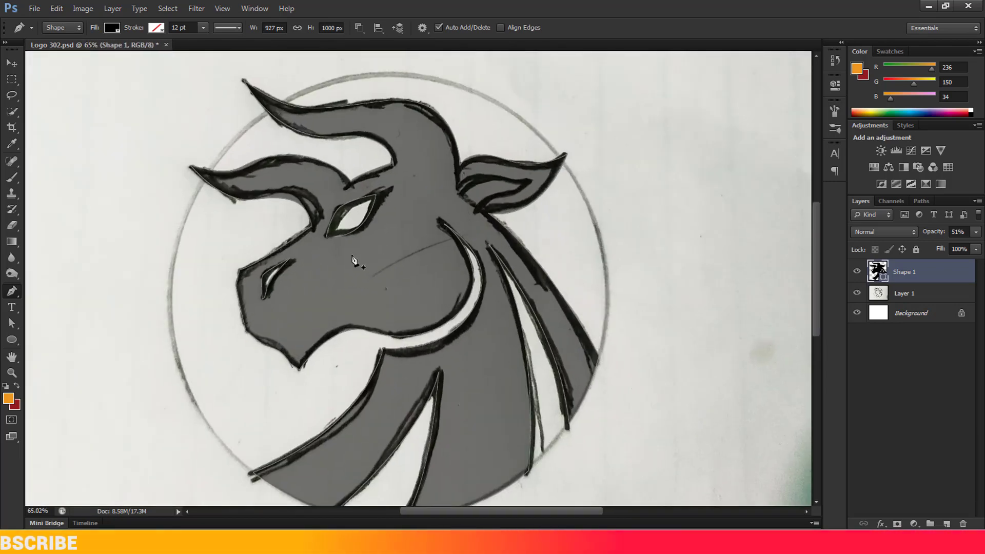
scroll(354, 261, down, 1)
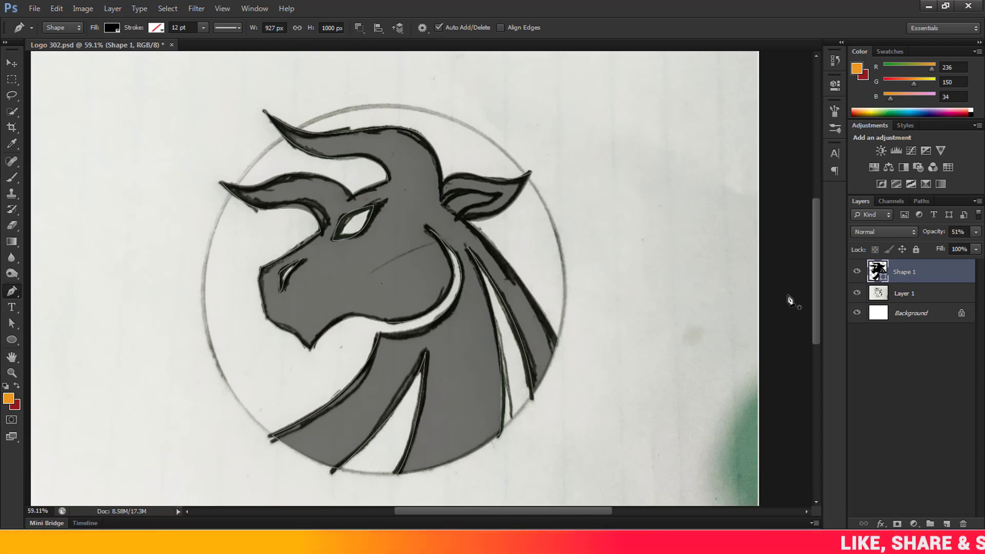
drag(955, 246, 977, 246)
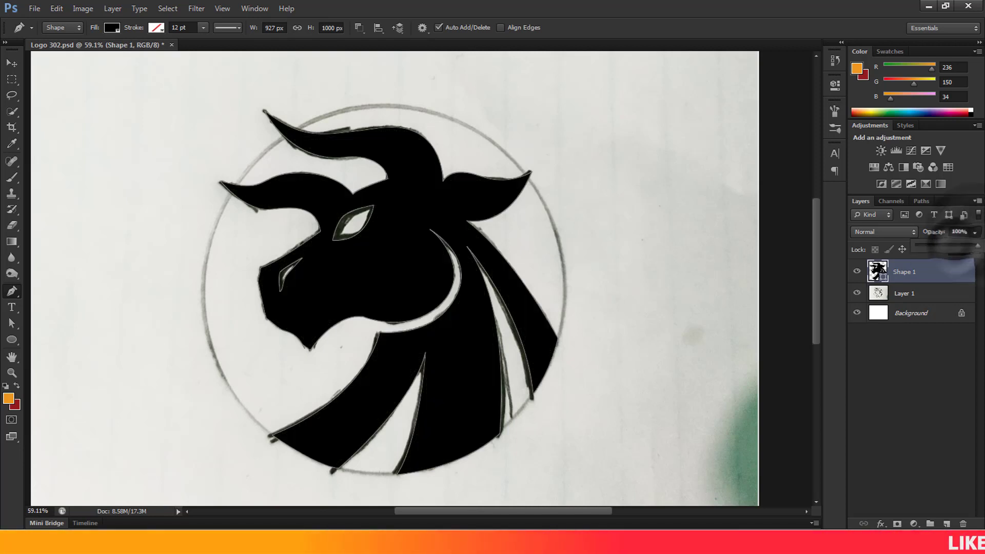
click(857, 293)
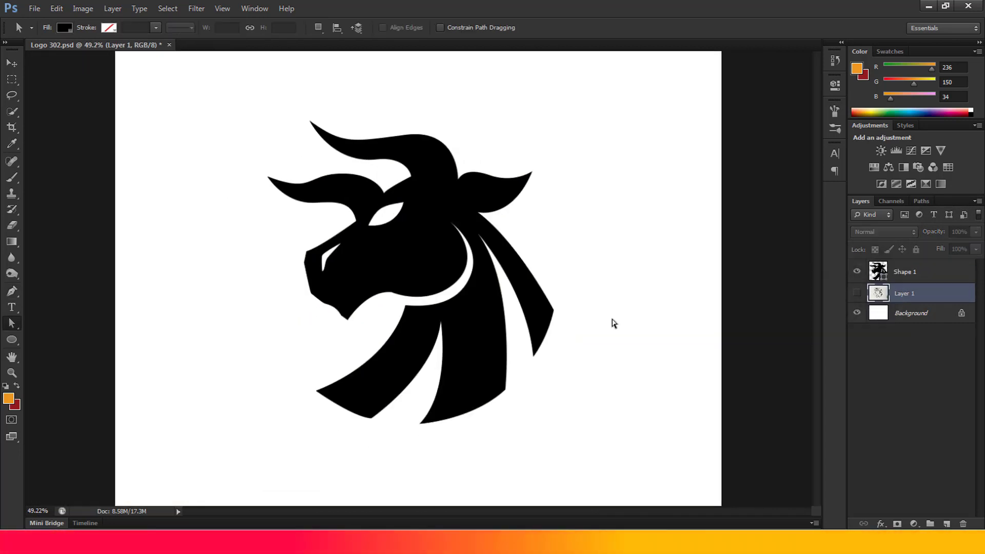
Set up the Ellipse tool with no fill and a solid black stroke.
click(12, 338)
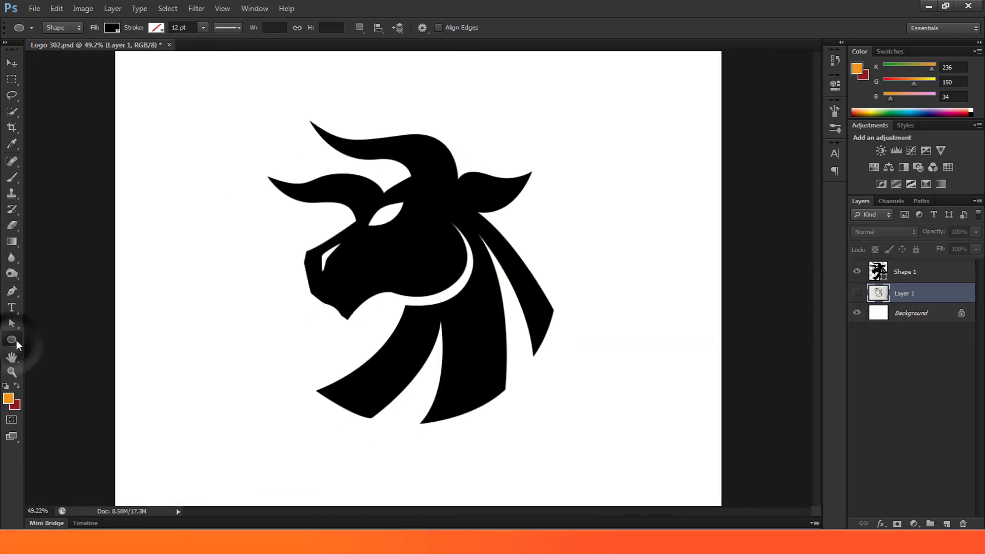
scroll(303, 247, down, 3)
scroll(327, 253, up, 2)
scroll(377, 232, up, 1)
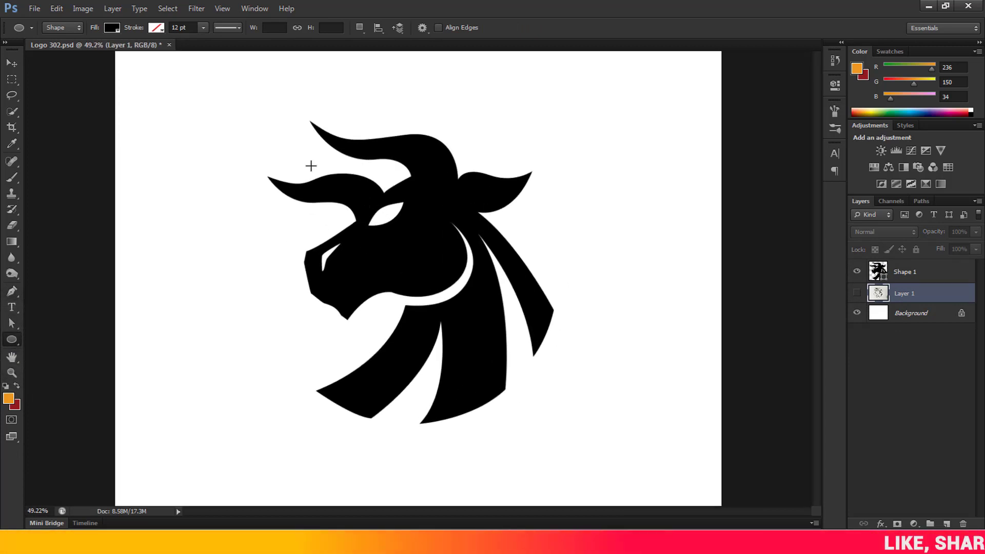
click(102, 30)
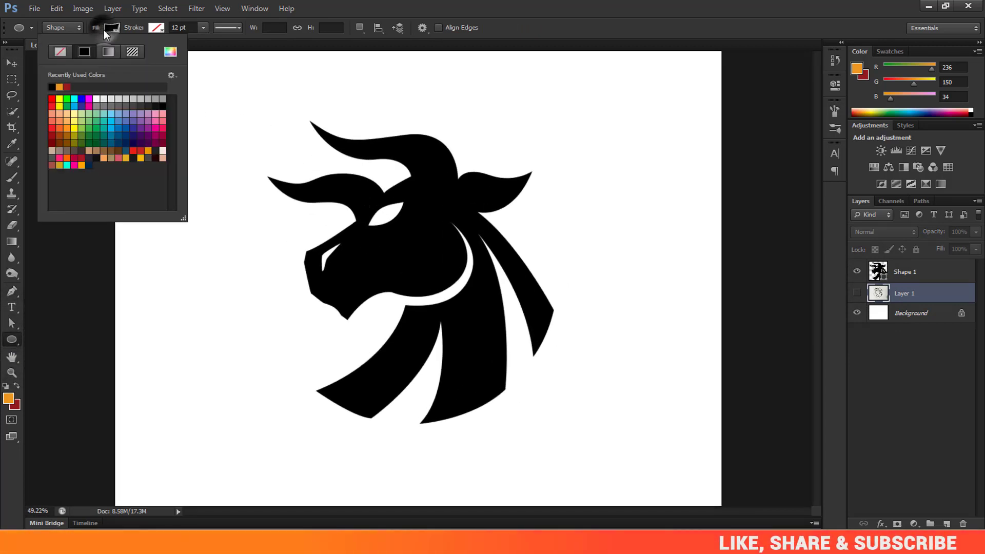
click(55, 53)
click(150, 29)
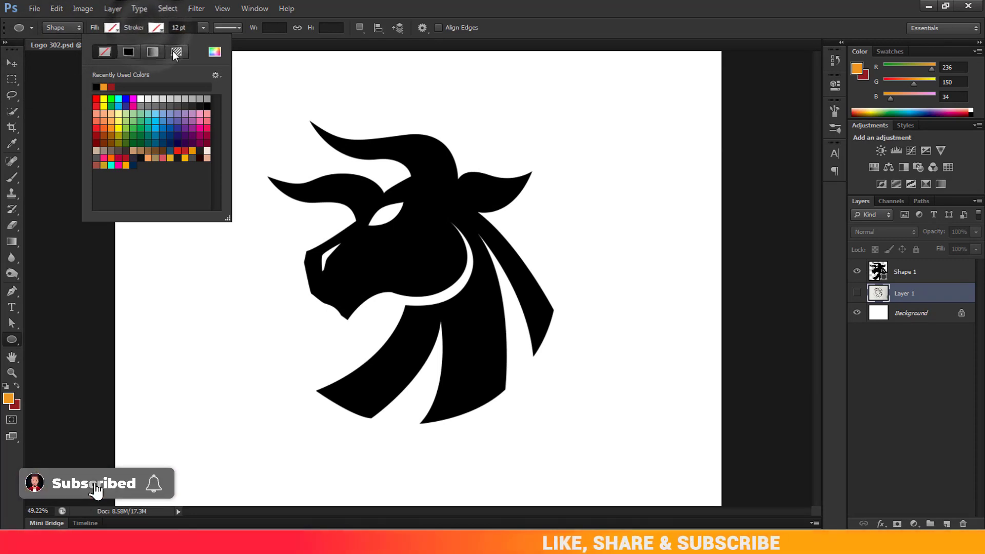
click(128, 51)
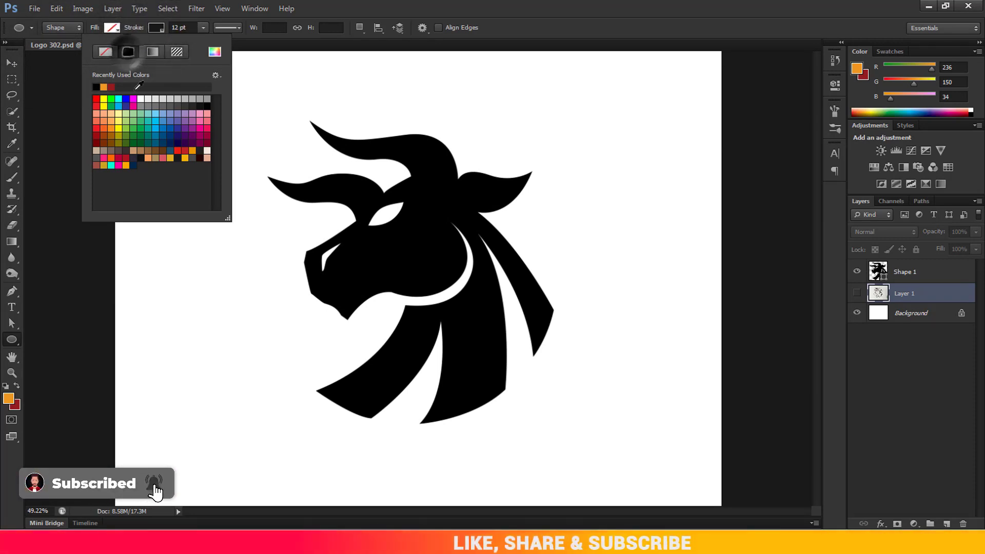
click(204, 107)
click(478, 3)
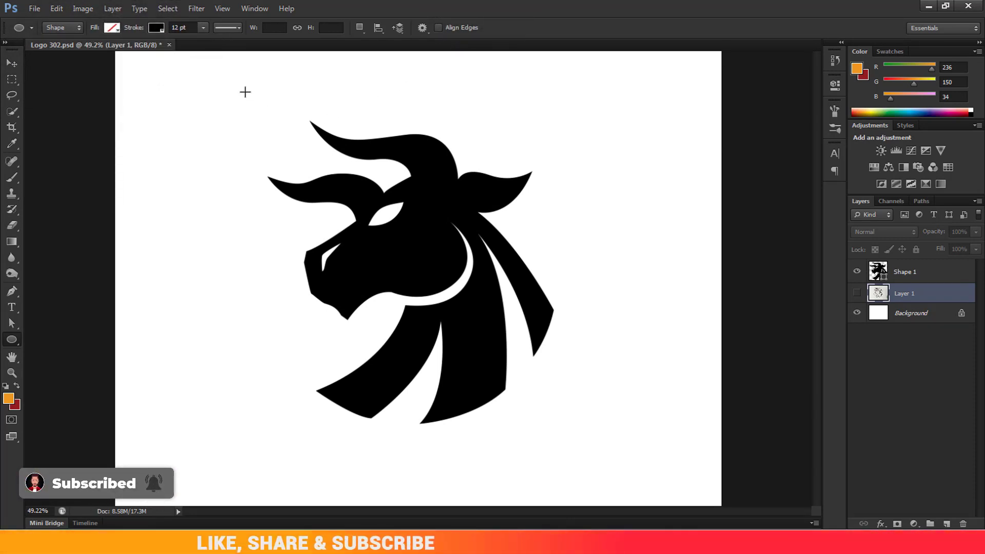
Draw a circle about 1079 px in diameter around the bull head with the Ellipse tool.
right_click(11, 339)
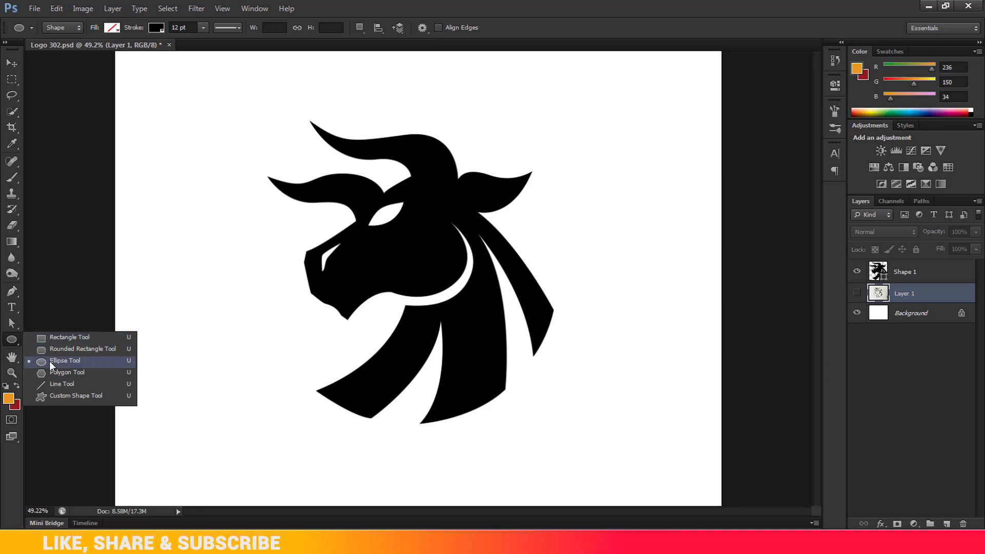
click(49, 361)
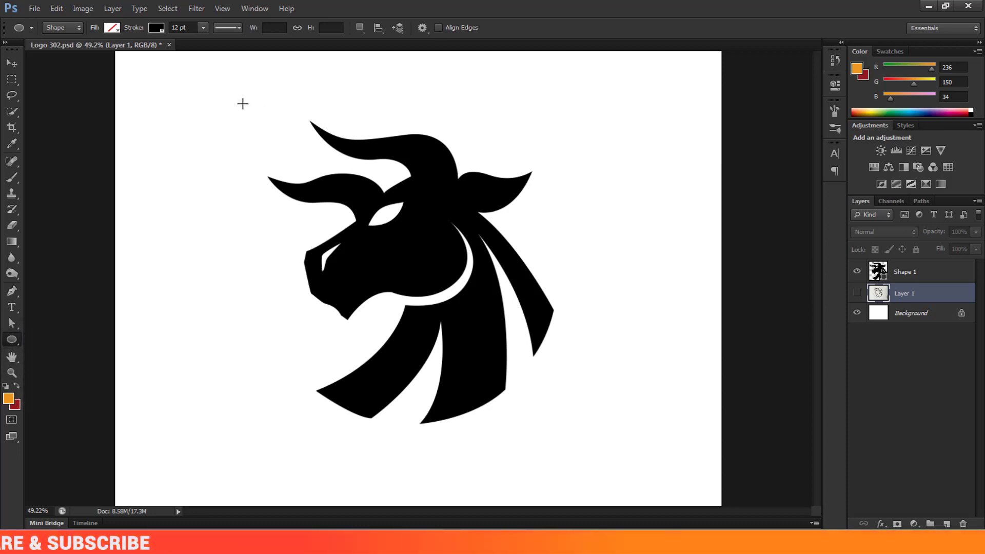
drag(242, 104, 569, 477)
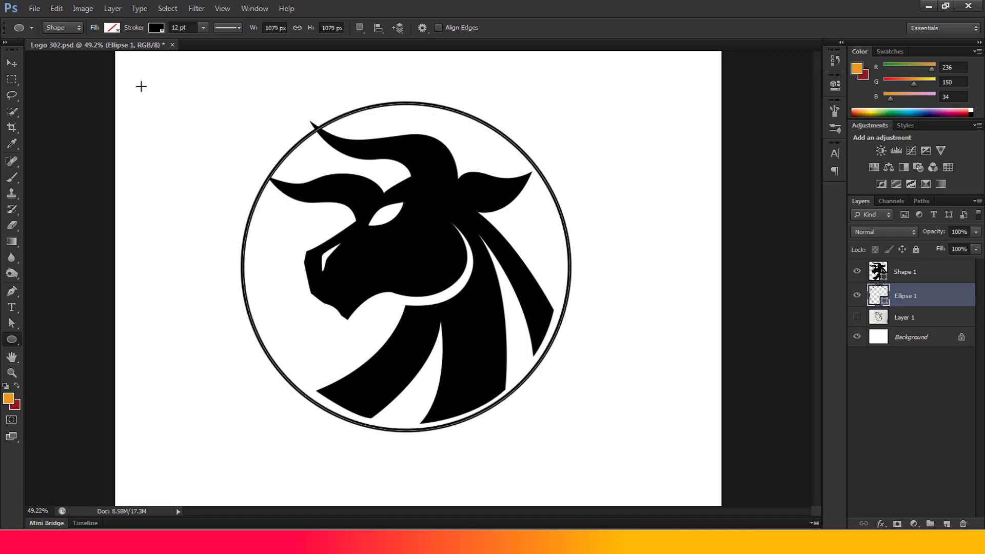
Scale the circle proportionally to about 94% and position it so the horn tips and neck base cross its outline.
click(14, 64)
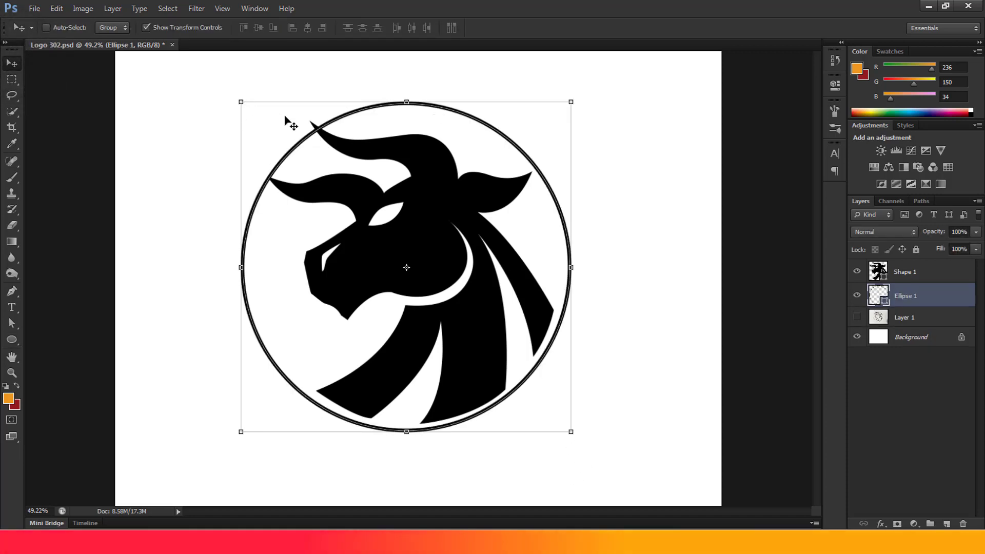
mouse_move(383, 288)
mouse_down()
mouse_move(387, 279)
mouse_move(376, 273)
mouse_move(383, 276)
mouse_up()
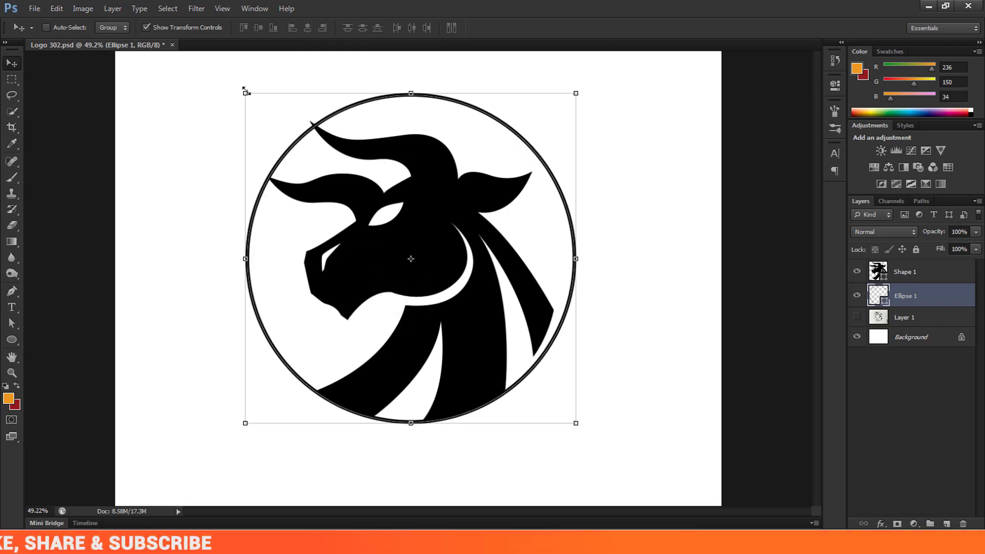
drag(246, 92, 270, 115)
drag(455, 318, 445, 318)
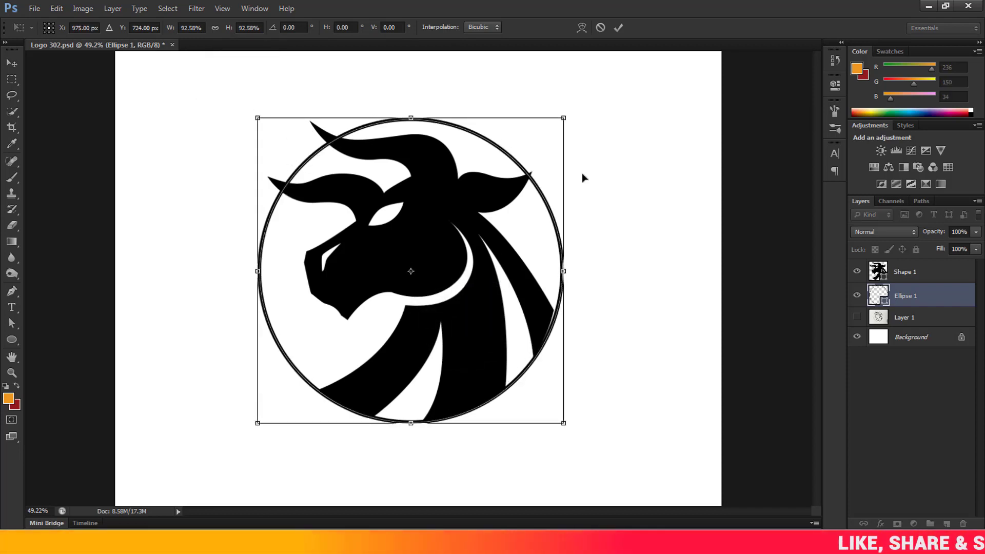
drag(565, 118, 570, 110)
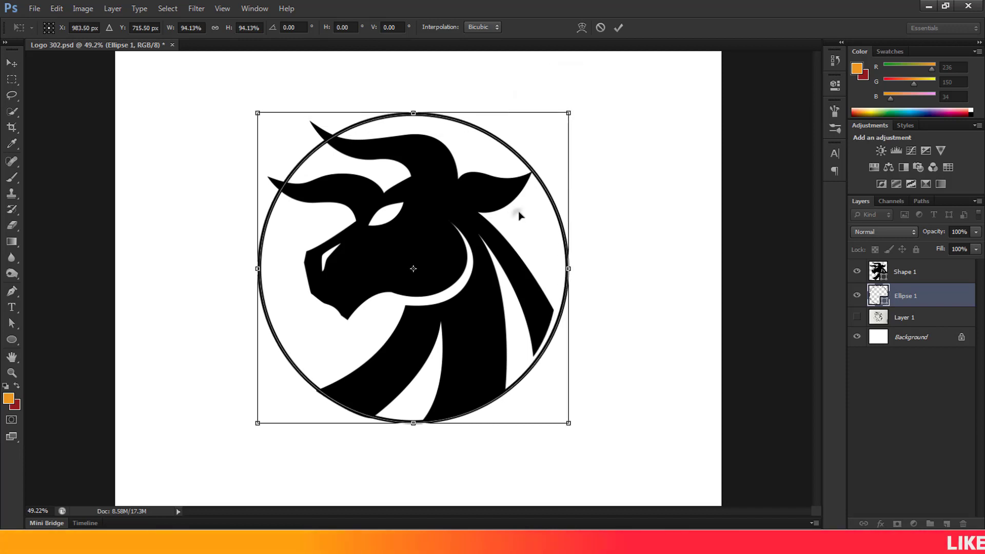
drag(519, 214, 520, 210)
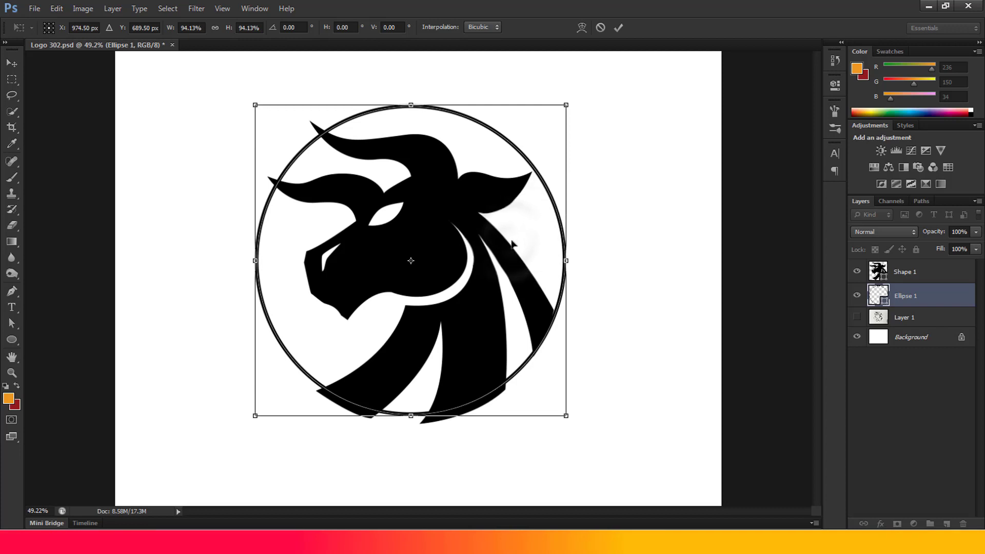
drag(512, 240, 514, 241)
click(617, 27)
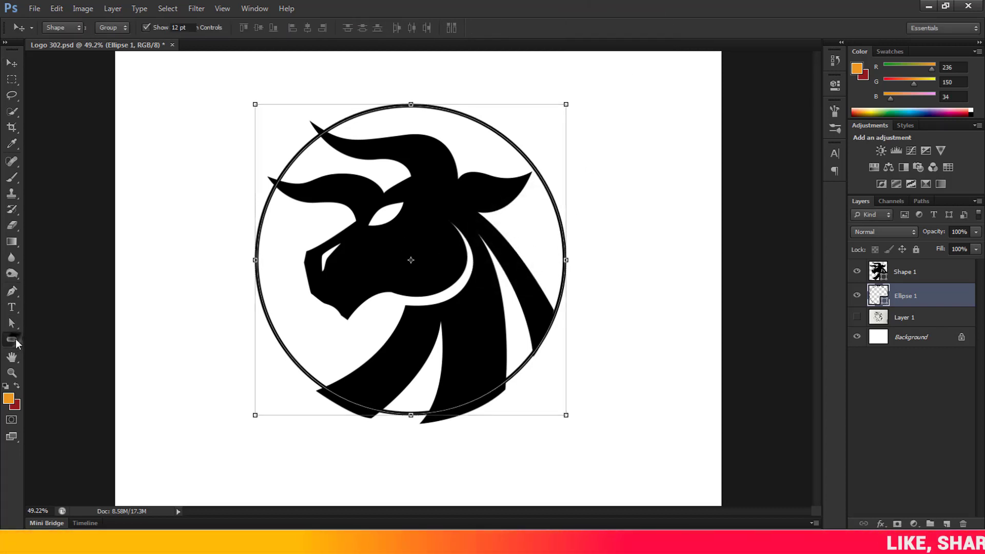
Set the circle's stroke width to 45 pt.
click(13, 340)
click(202, 28)
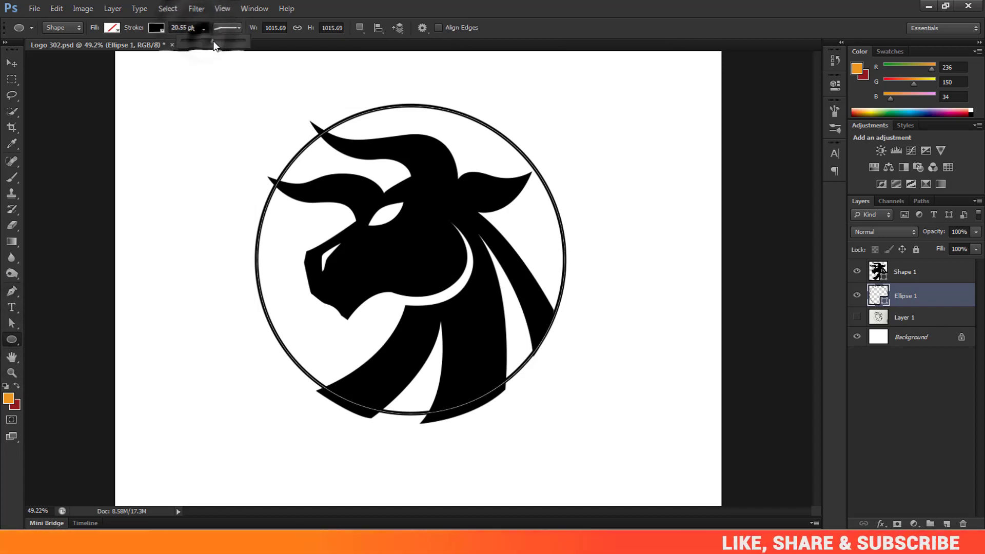
mouse_move(213, 45)
mouse_down()
mouse_move(243, 47)
mouse_move(226, 48)
mouse_up()
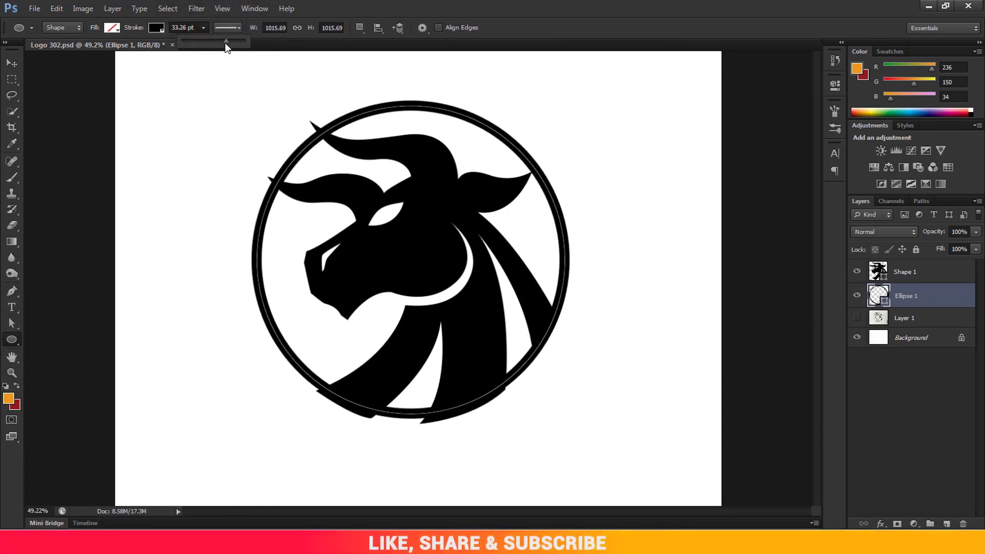
click(195, 27)
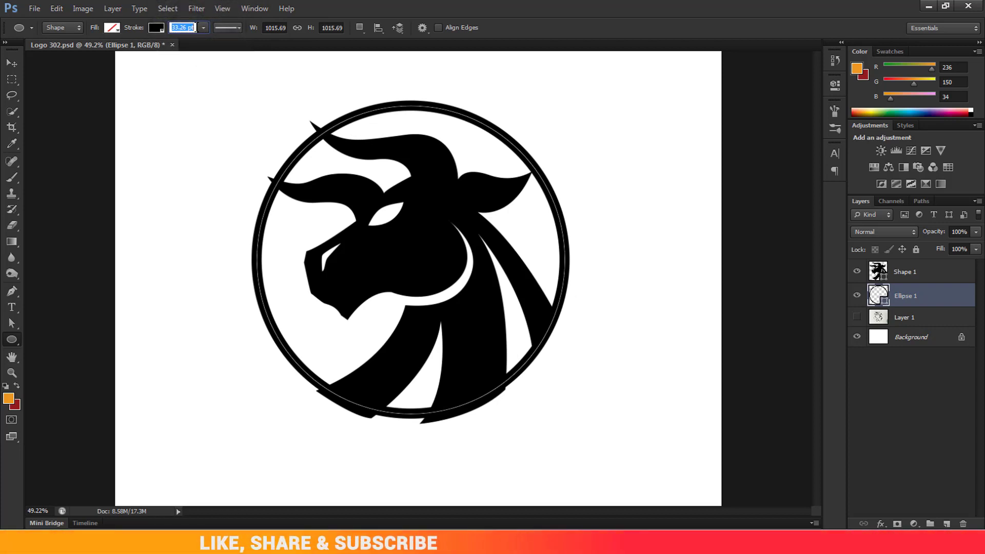
text(45)
key(Return)
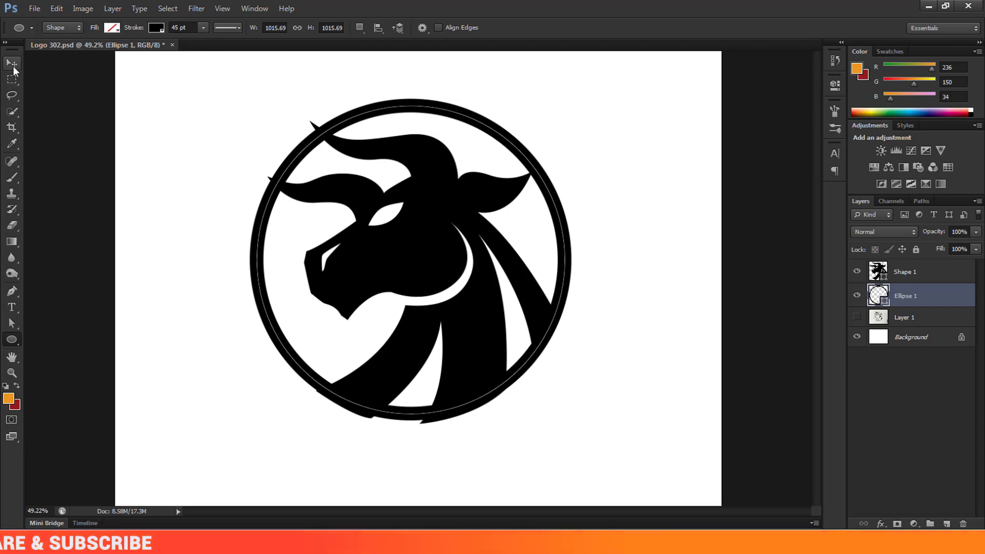
Shift the circle slightly up and to the right around the bull head, and rasterize its layer.
key(v)
drag(404, 268, 408, 261)
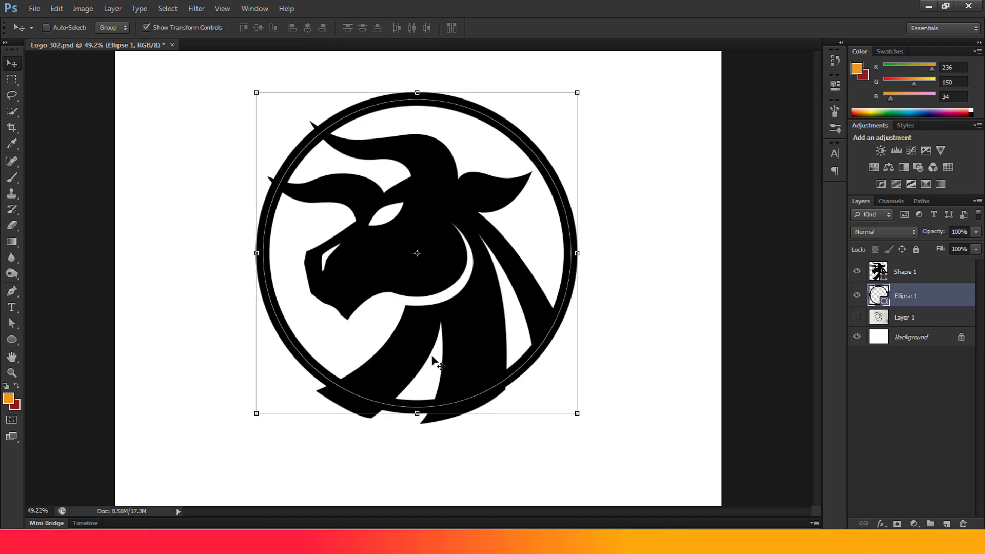
click(938, 295)
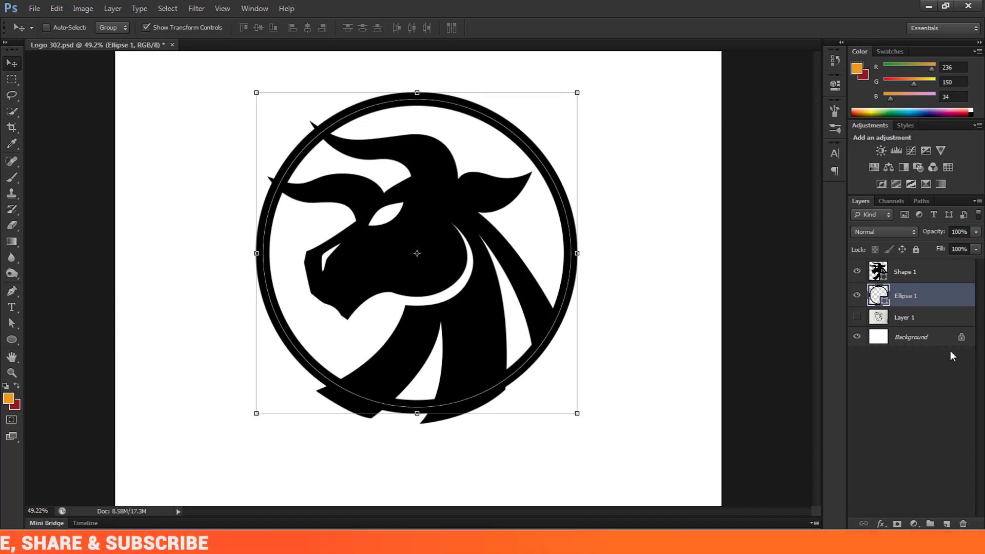
right_click(923, 300)
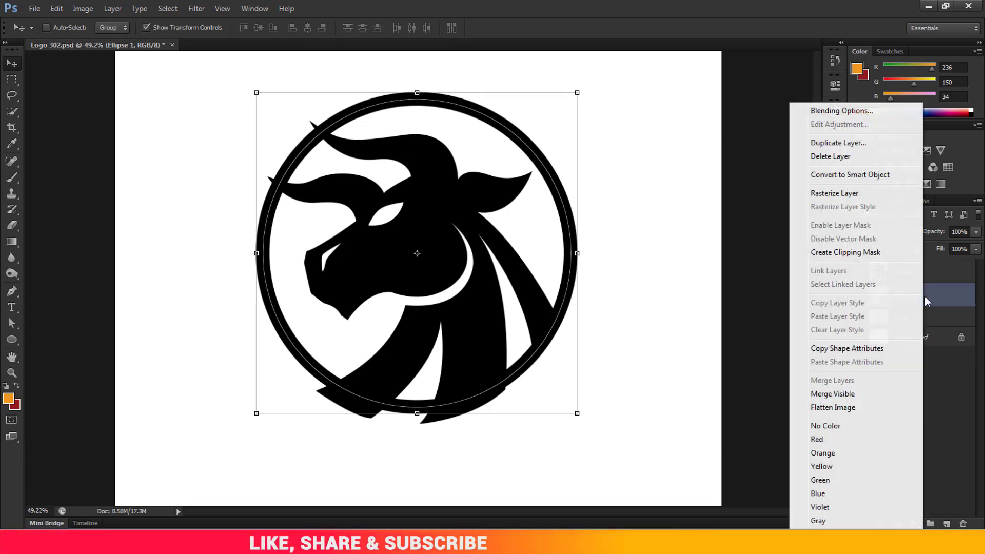
click(855, 193)
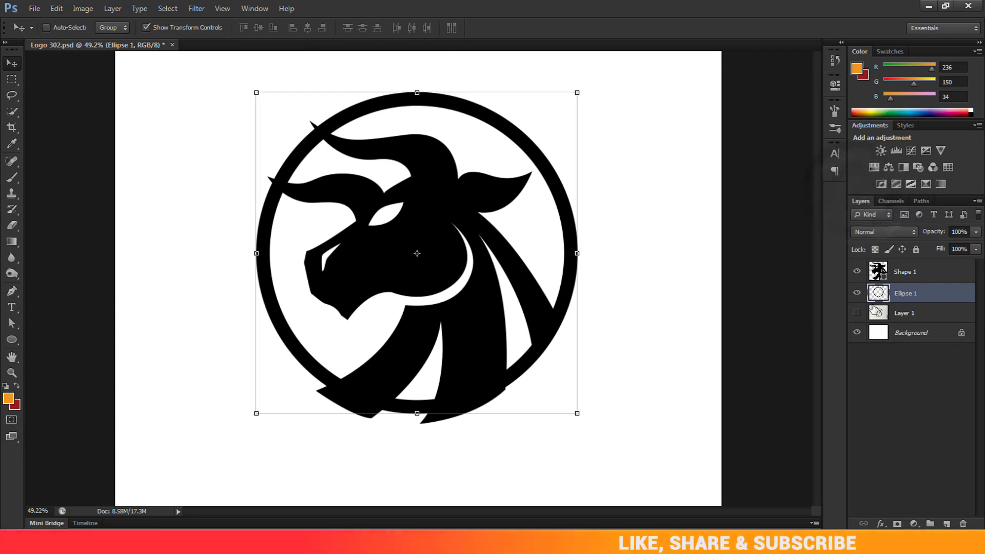
scroll(286, 194, up, 3)
scroll(215, 221, down, 2)
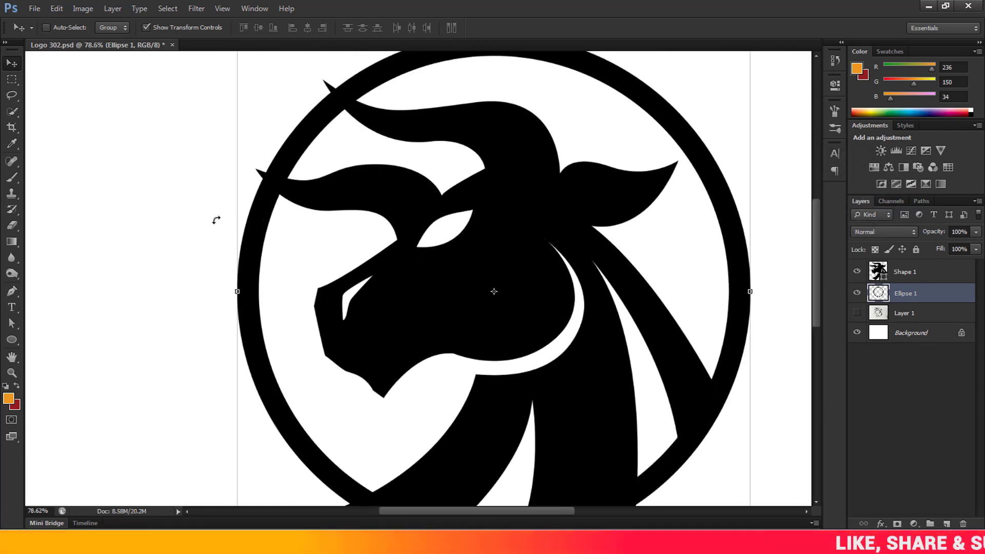
Draw a closed Pen tool path, in Path mode, around the lower horn's tip where it crosses the circle.
click(11, 292)
click(61, 27)
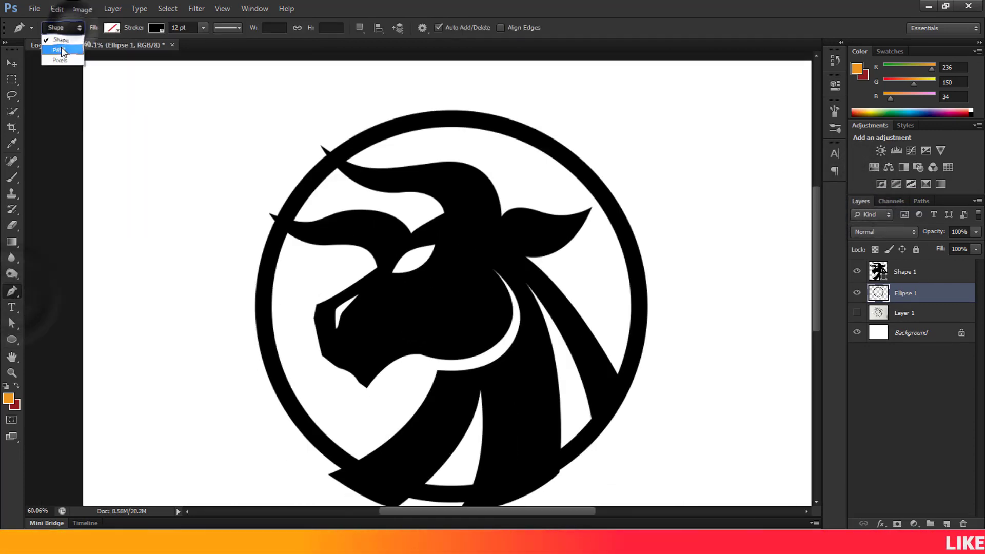
click(61, 47)
scroll(336, 264, up, 3)
scroll(336, 266, up, 1)
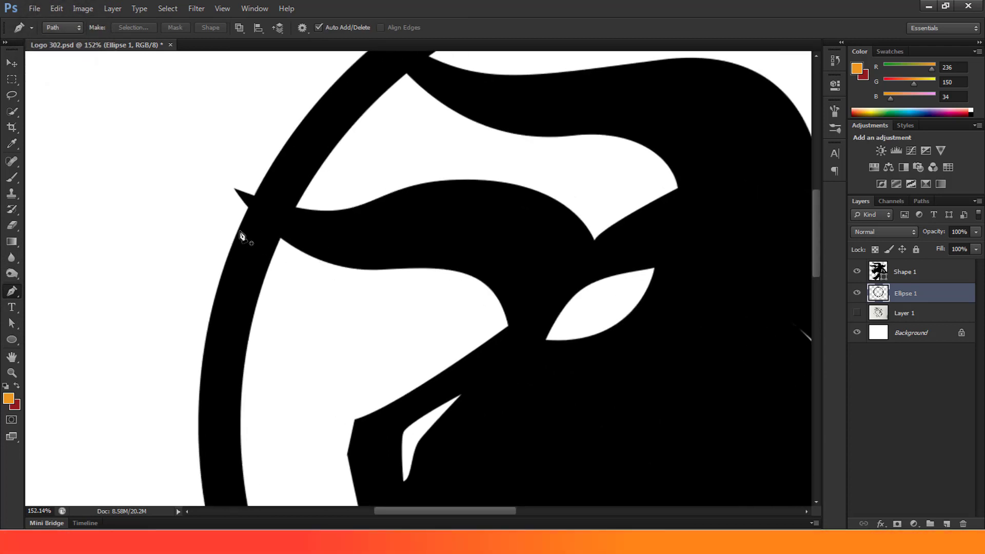
scroll(236, 223, down, 3)
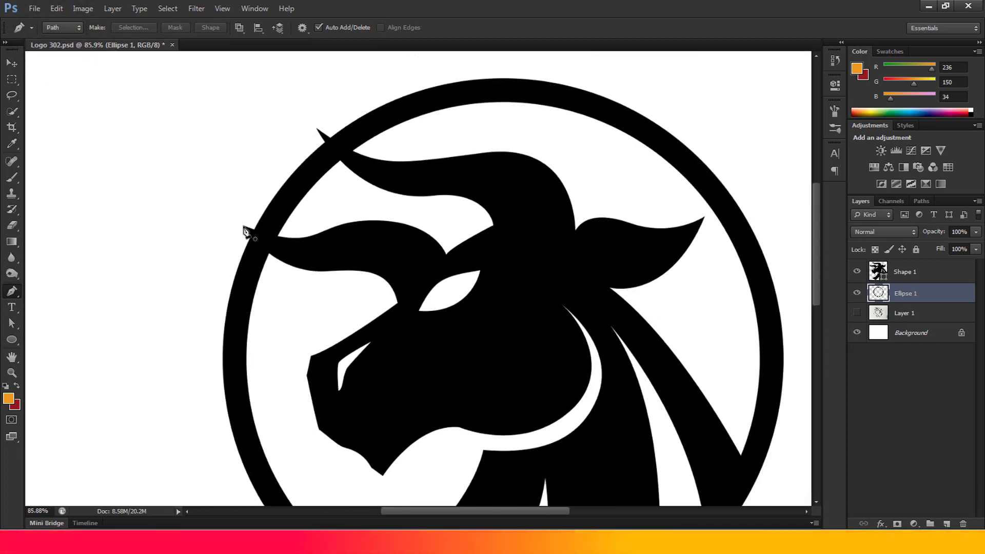
click(242, 240)
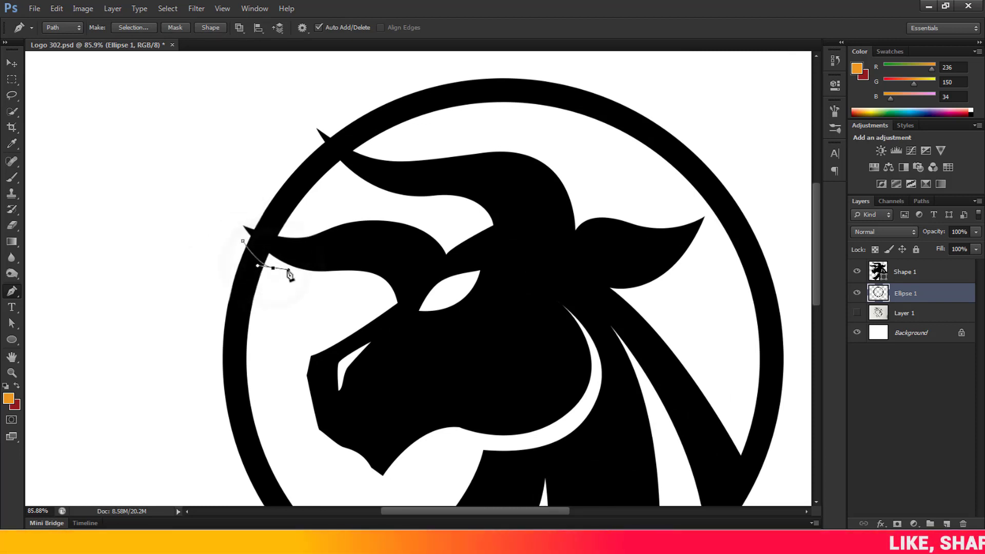
scroll(277, 228, up, 3)
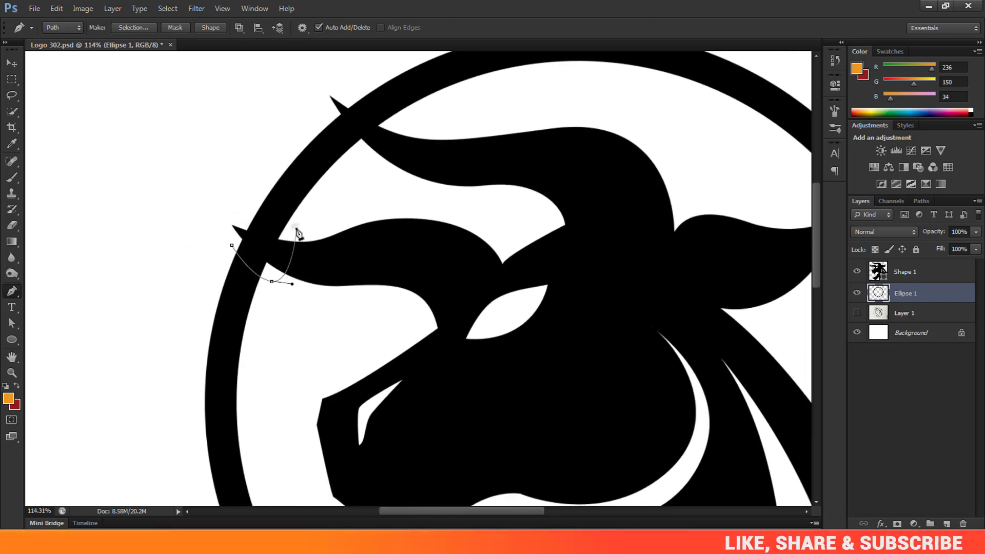
click(296, 229)
mouse_move(243, 215)
mouse_down()
mouse_move(235, 193)
mouse_move(230, 207)
mouse_up()
Convert the lower horn path to a new selection with 0 px feather and cut that area out of the Ellipse 1 ring.
right_click(239, 249)
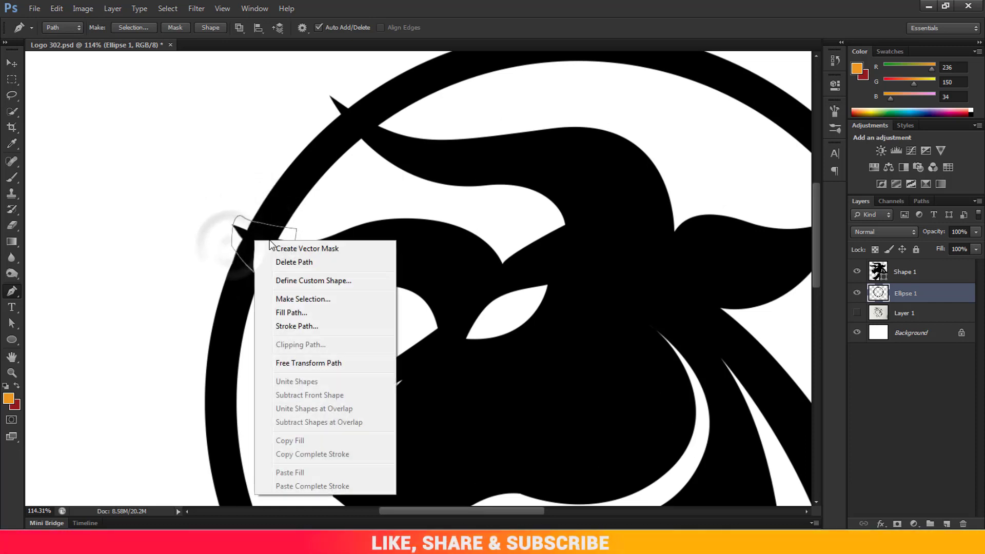
click(300, 300)
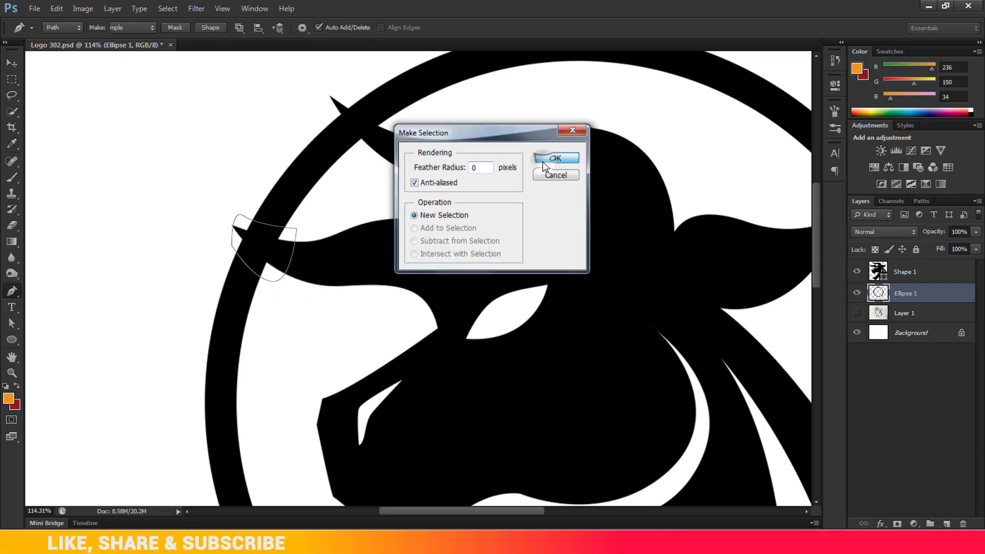
click(544, 160)
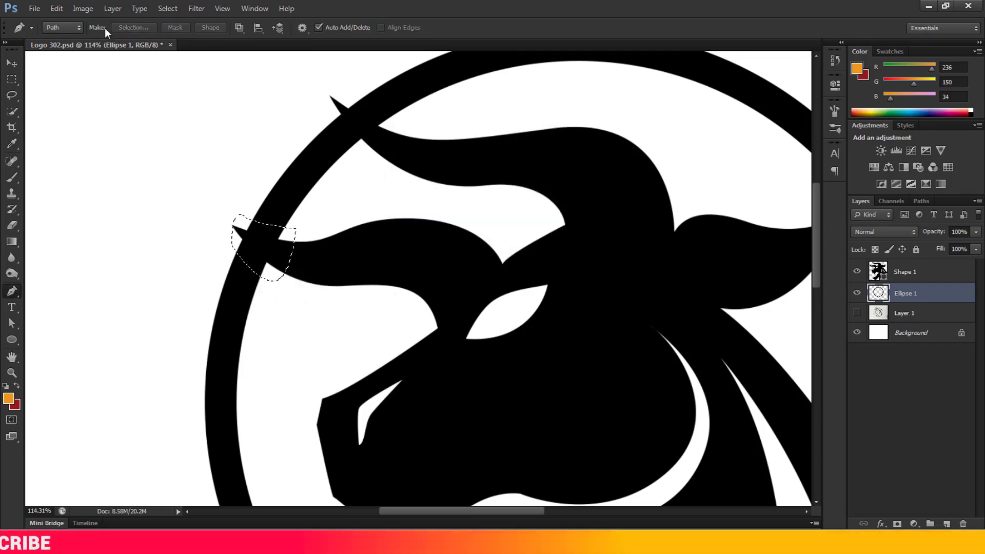
click(56, 8)
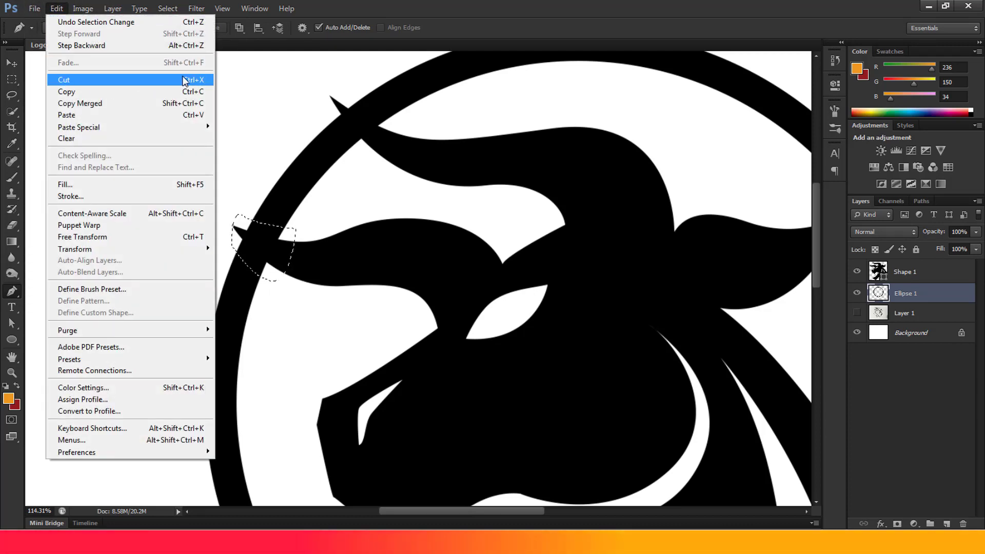
click(185, 81)
scroll(136, 113, down, 3)
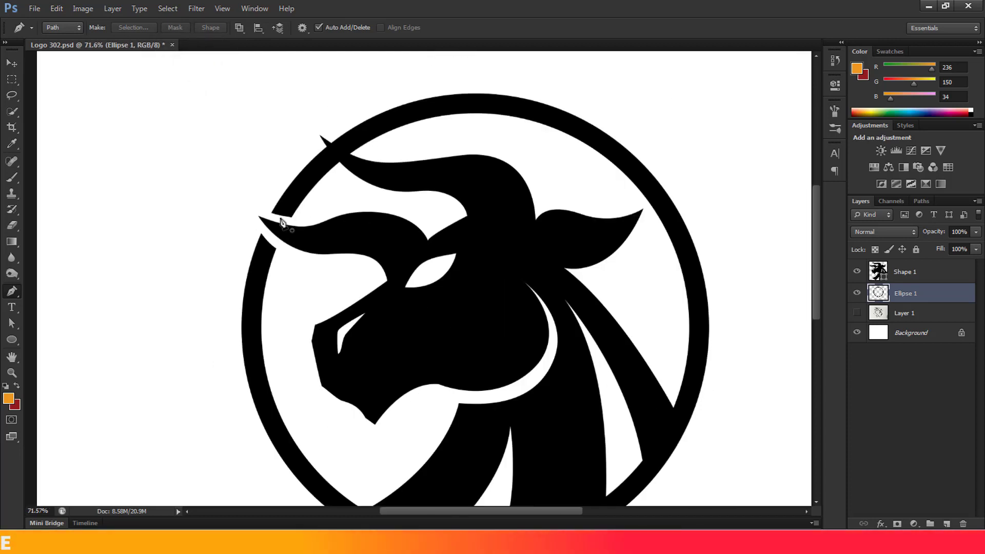
Draw a closed Pen tool path around the upper horn's tip where it crosses the circle.
scroll(282, 221, up, 4)
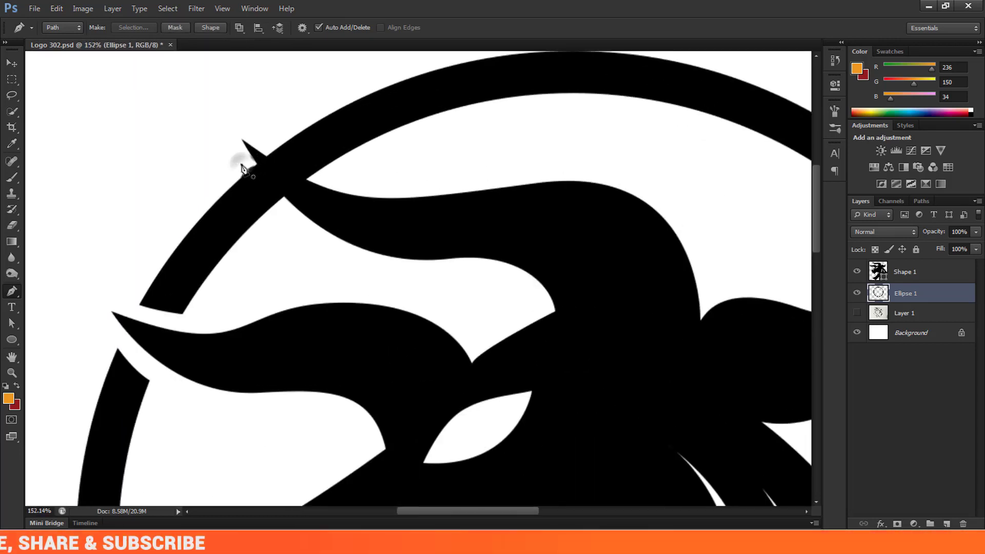
click(241, 165)
drag(285, 222, 311, 238)
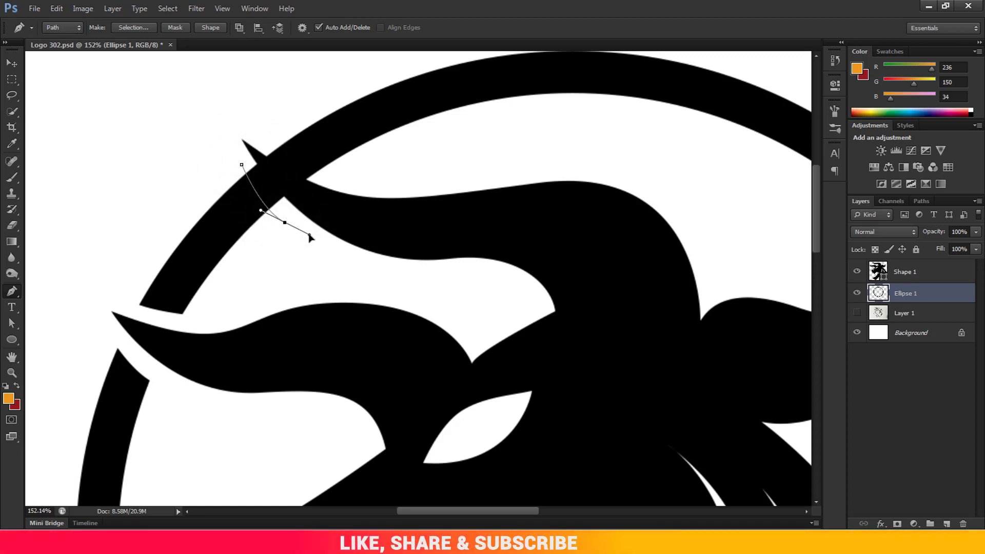
click(331, 176)
drag(271, 133, 266, 116)
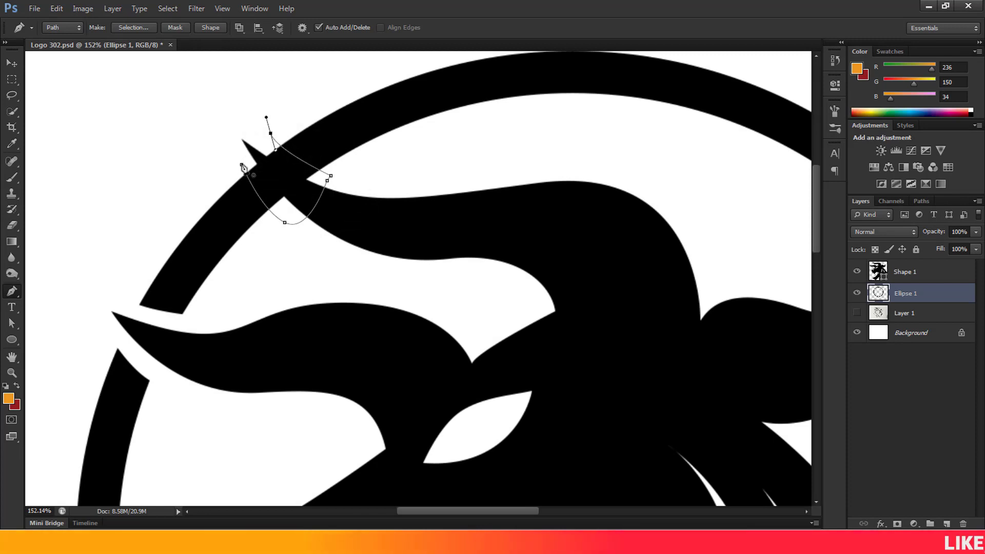
click(241, 165)
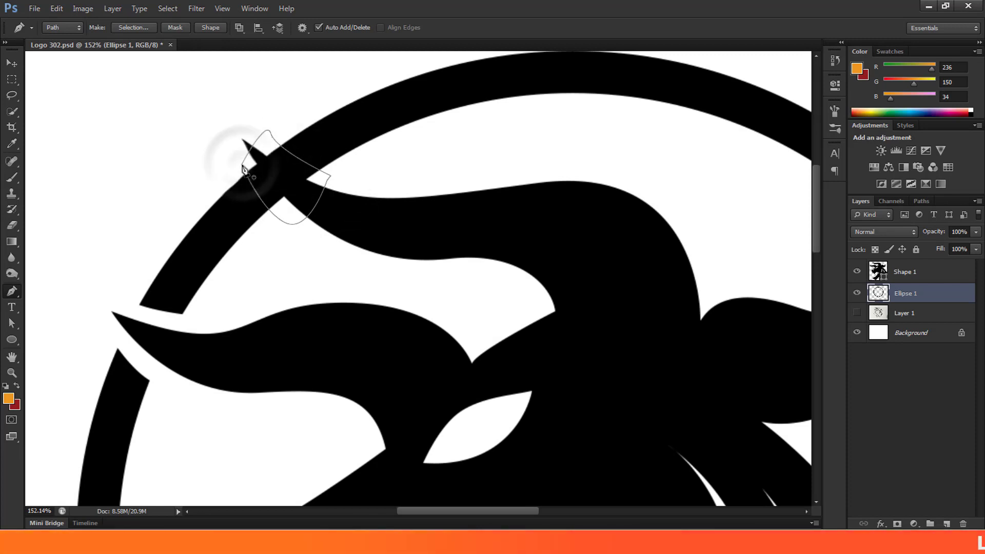
Make a new selection with 0 px feather from the upper horn path and cut that section from the ring.
right_click(289, 159)
click(347, 217)
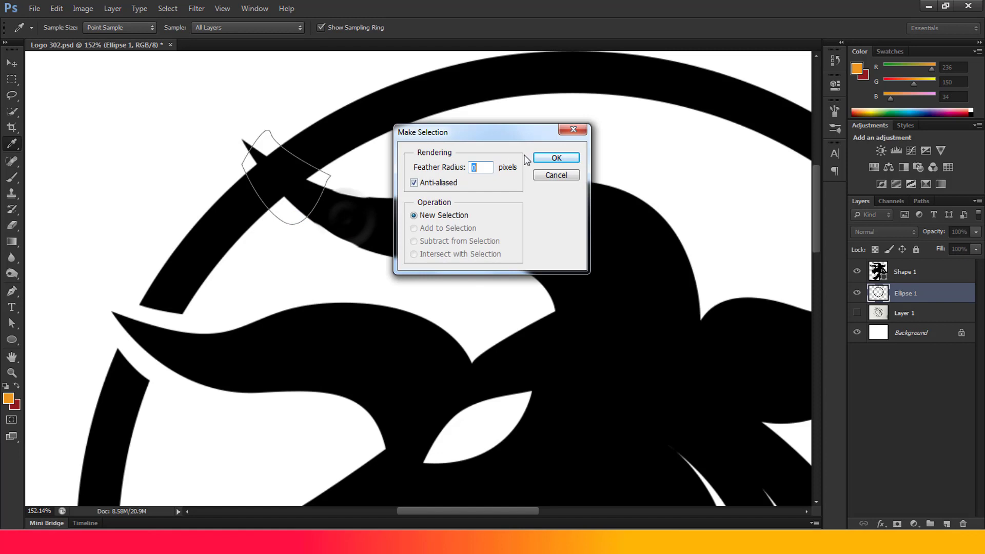
click(550, 158)
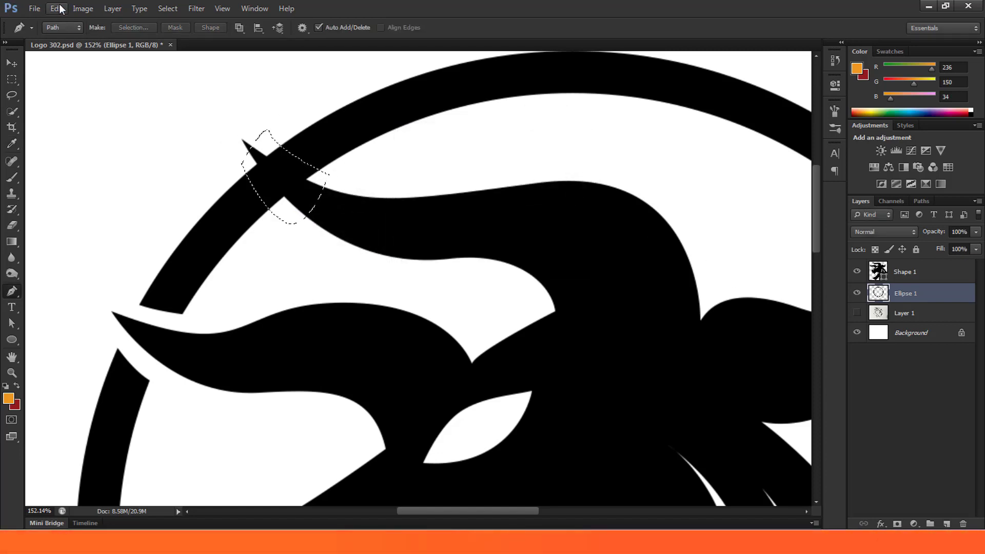
click(56, 9)
click(72, 80)
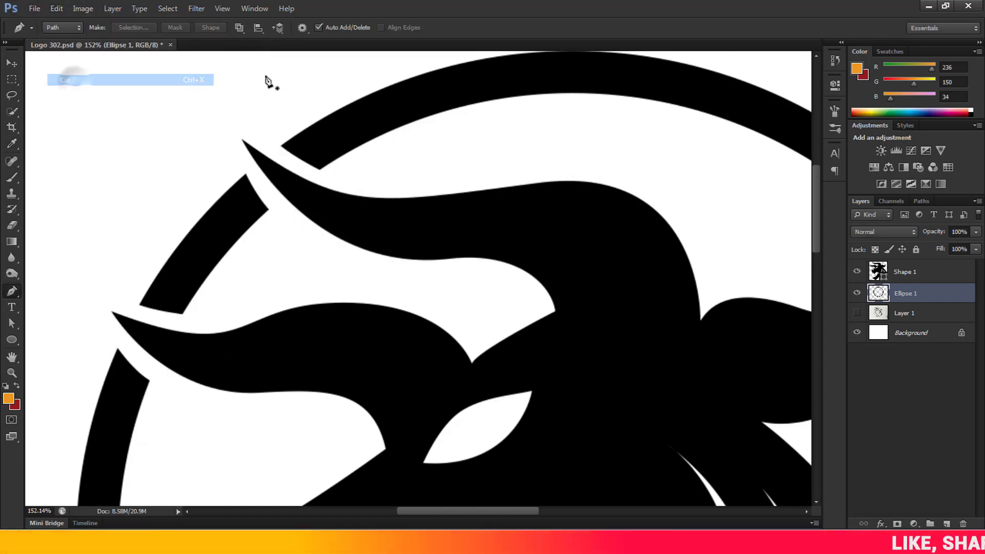
scroll(283, 195, down, 14)
scroll(476, 249, up, 3)
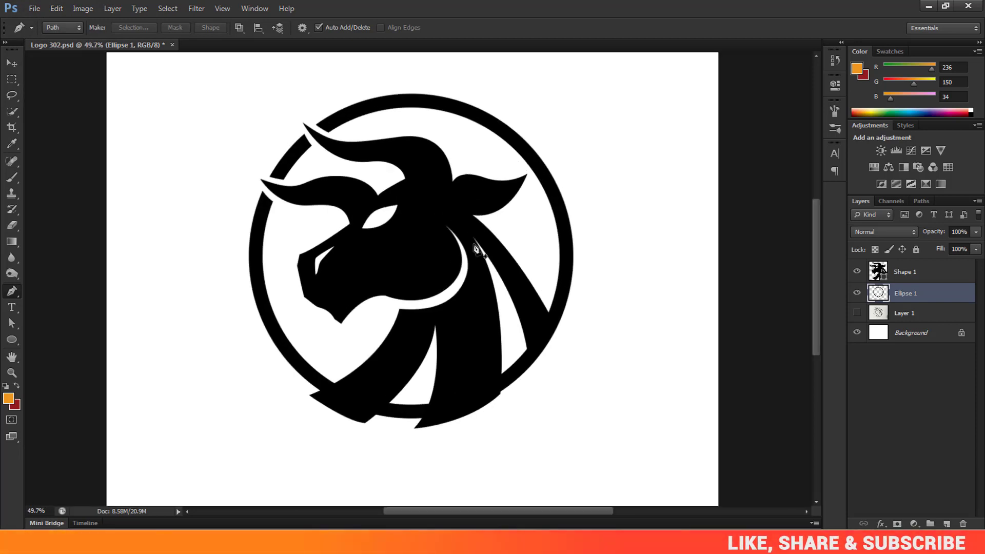
Rasterize the Shape 1 layer containing the bull head.
click(904, 277)
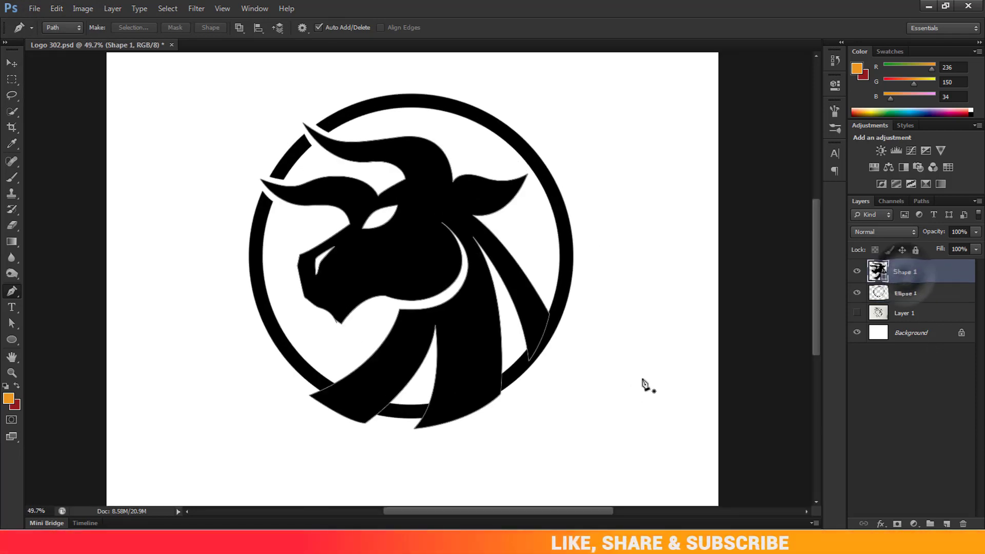
right_click(929, 277)
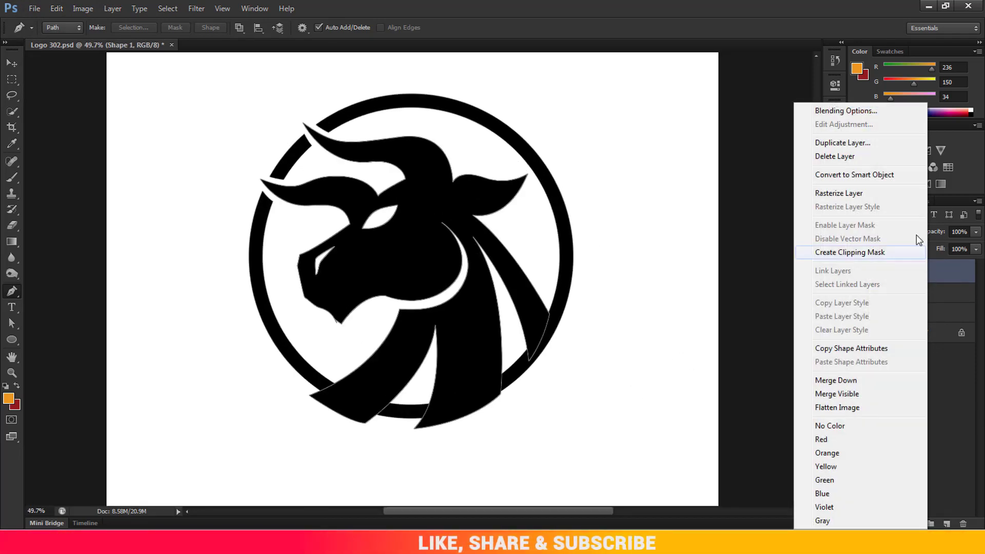
click(853, 194)
scroll(531, 329, down, 1)
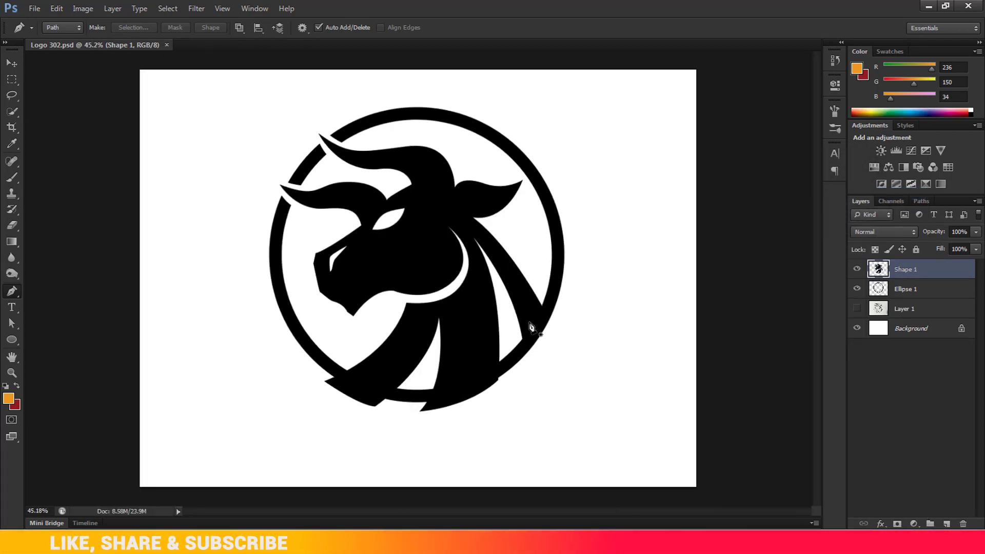
Erase the neck parts of Shape 1 that stick out below the circle's outer edge, using the Eraser at 70 px.
scroll(486, 195, up, 2)
scroll(486, 194, up, 1)
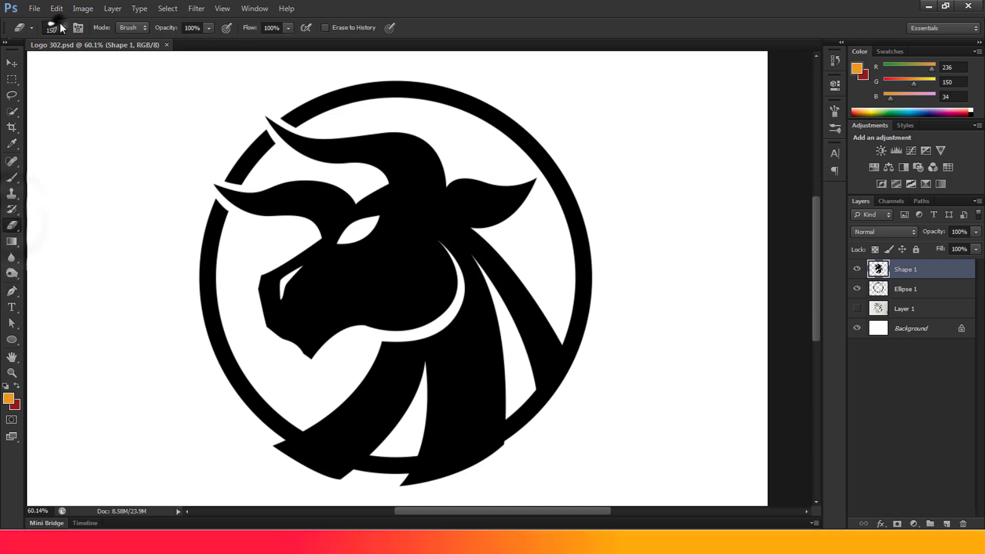
click(62, 27)
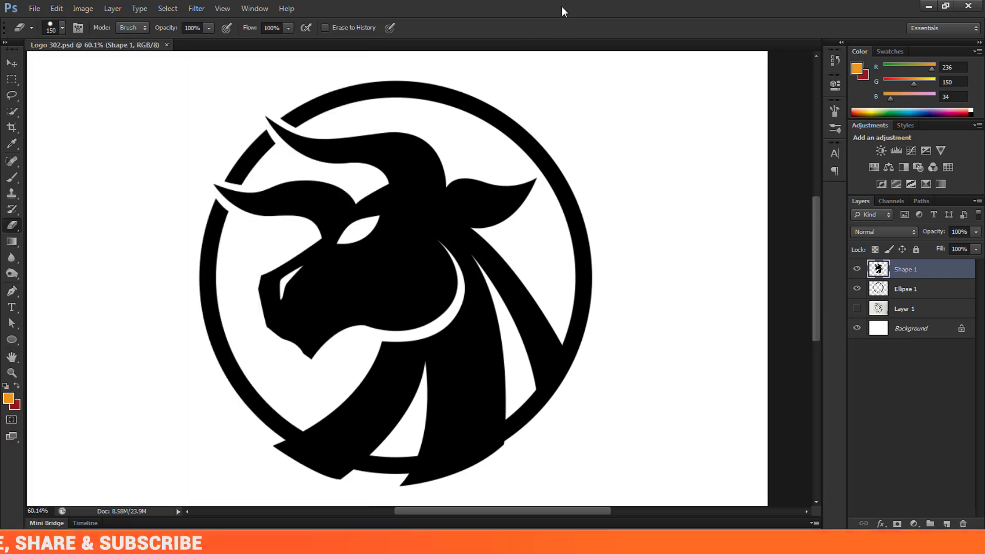
scroll(405, 451, up, 5)
scroll(660, 340, down, 2)
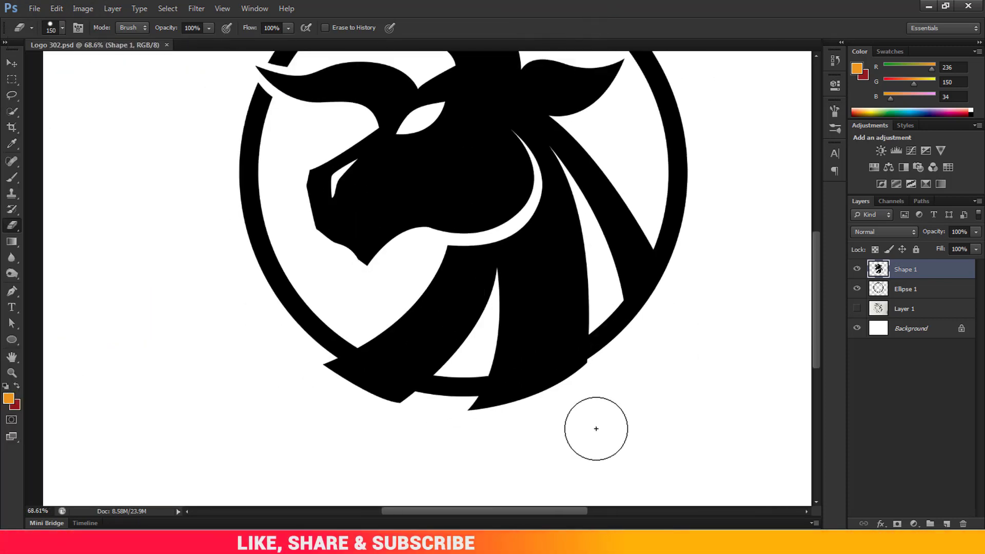
scroll(596, 428, up, 3)
key(bracketleft)
key(bracketleft)
key(bracketleft)
key(bracketleft)
mouse_move(612, 325)
mouse_down()
mouse_move(501, 372)
mouse_move(373, 387)
mouse_move(286, 378)
mouse_move(199, 345)
mouse_move(161, 319)
mouse_up()
key(bracketleft)
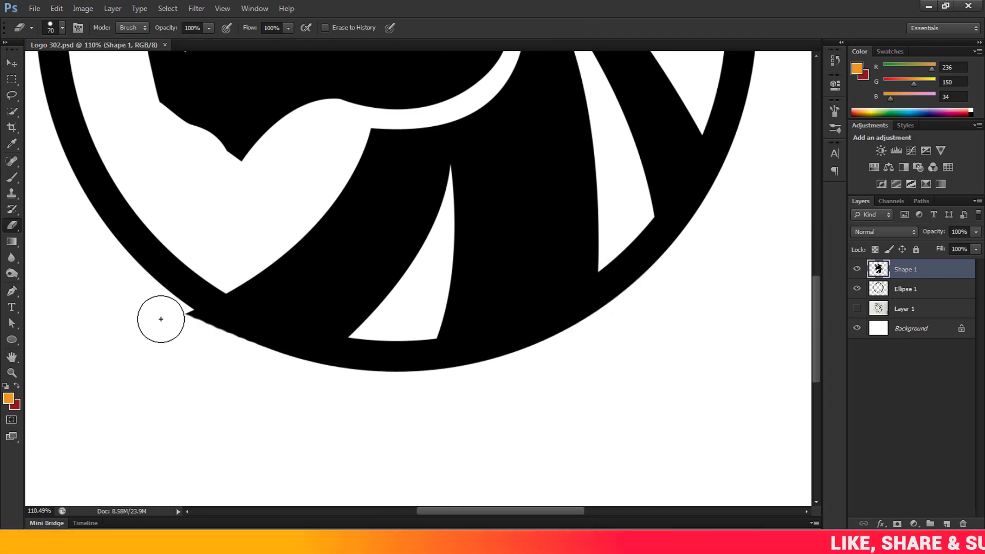
scroll(273, 384, down, 5)
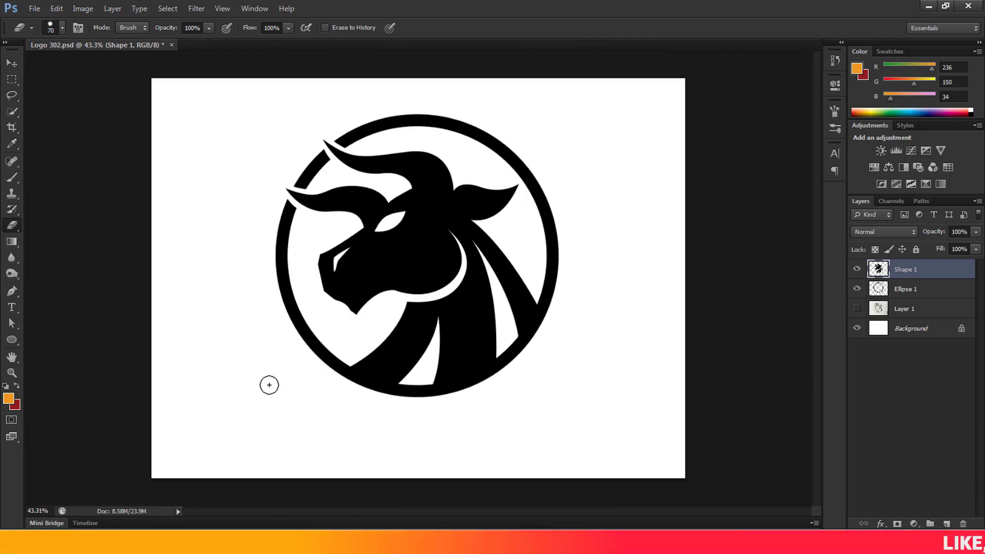
scroll(352, 335, up, 1)
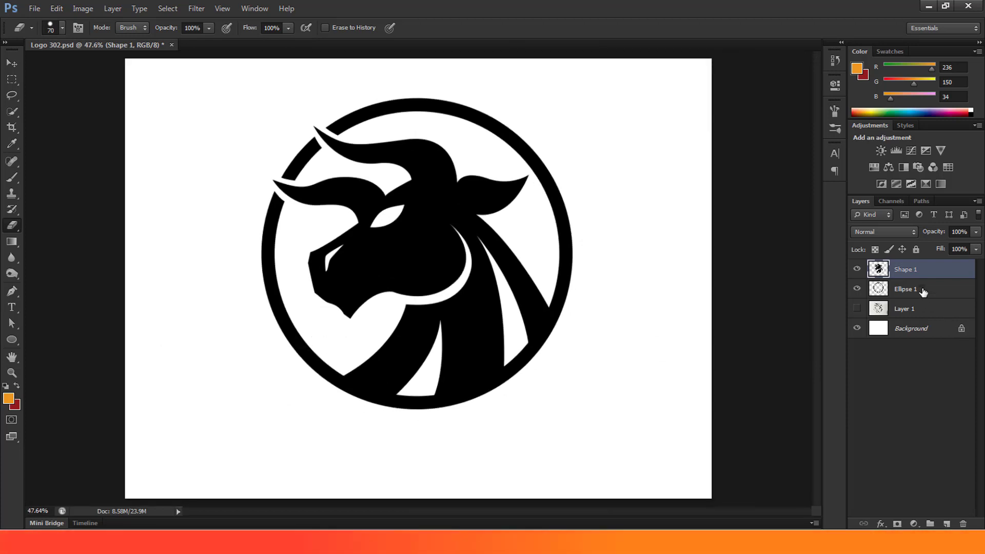
Group the Shape 1 and Ellipse 1 layers together.
click(59, 8)
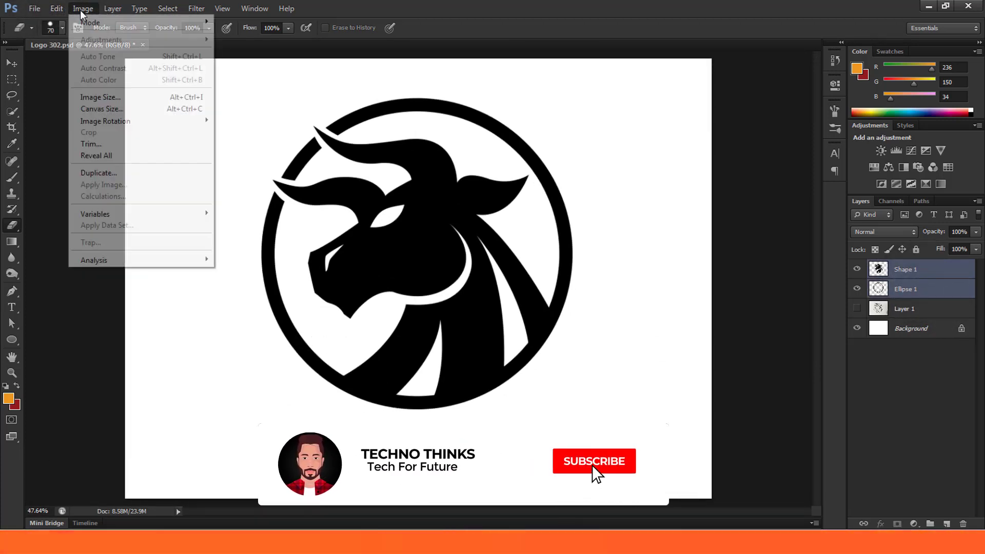
mouse_move(35, 10)
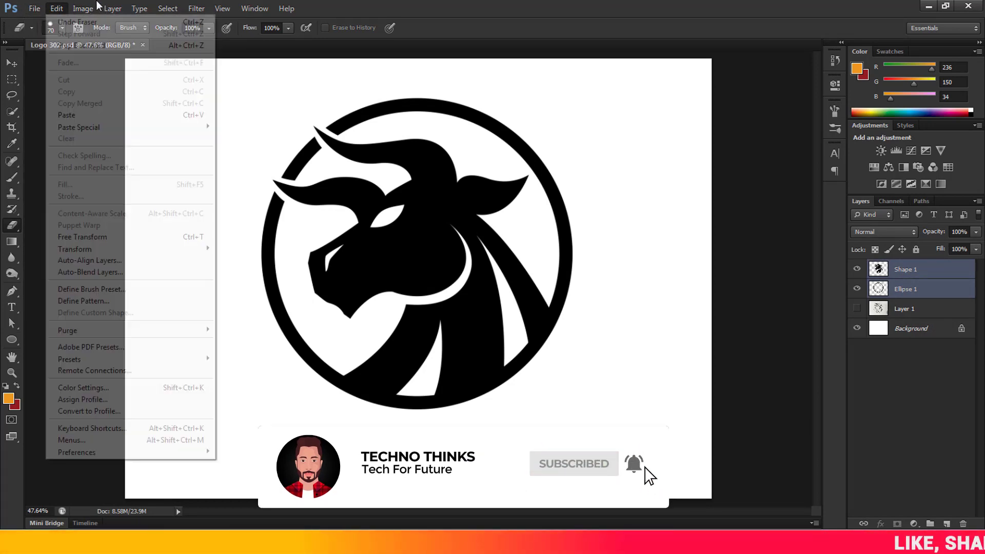
click(528, 9)
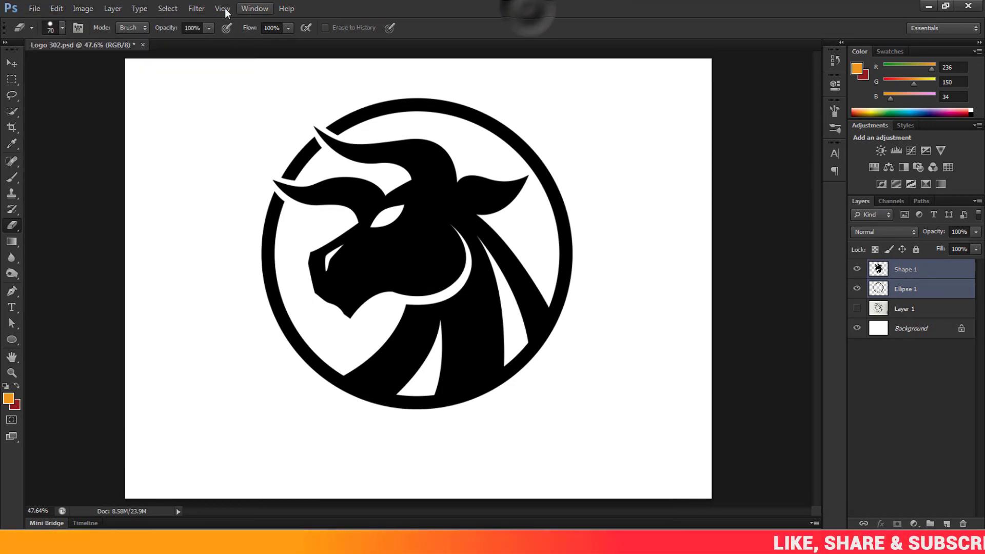
click(111, 9)
click(147, 231)
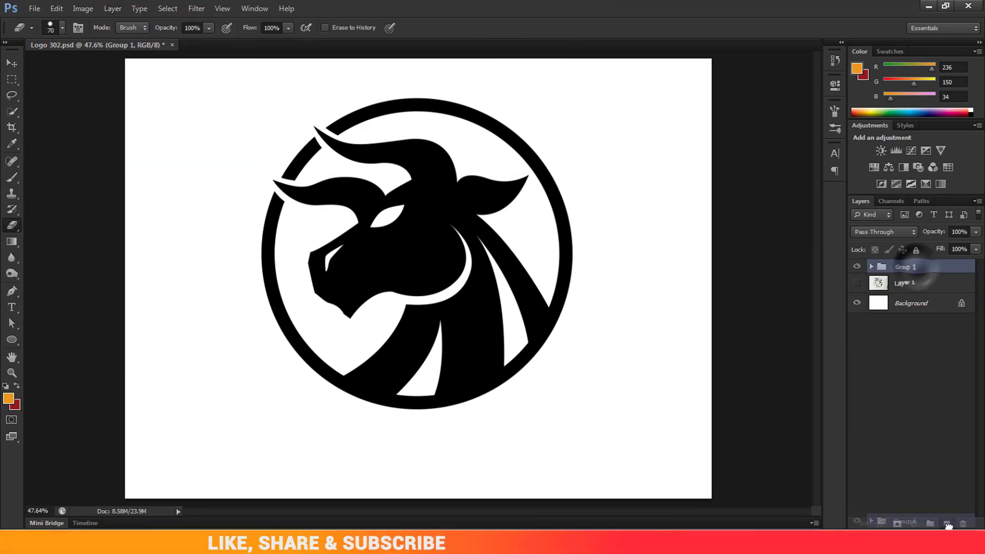
Duplicate the logo group and hide the original Group 1.
drag(910, 267, 947, 524)
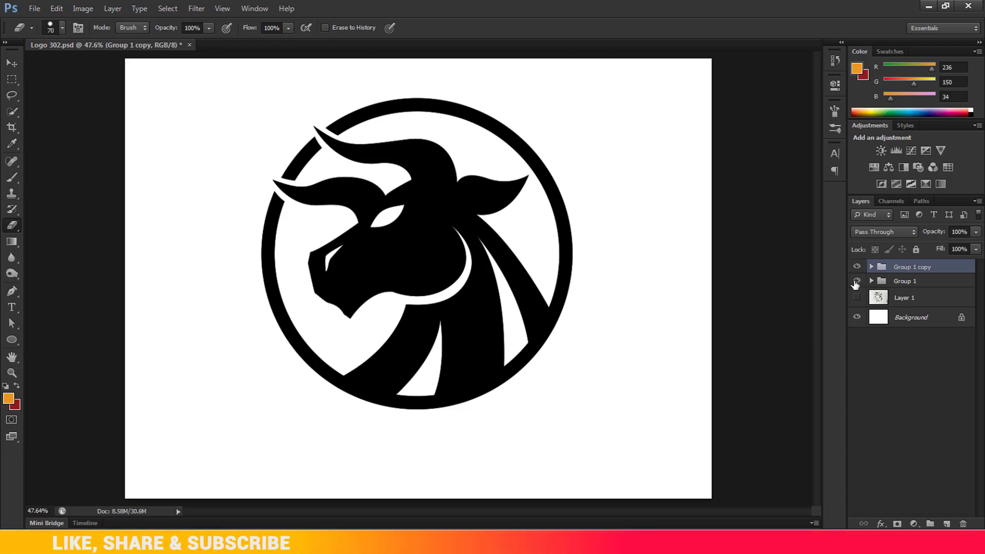
click(855, 281)
scroll(409, 403, down, 1)
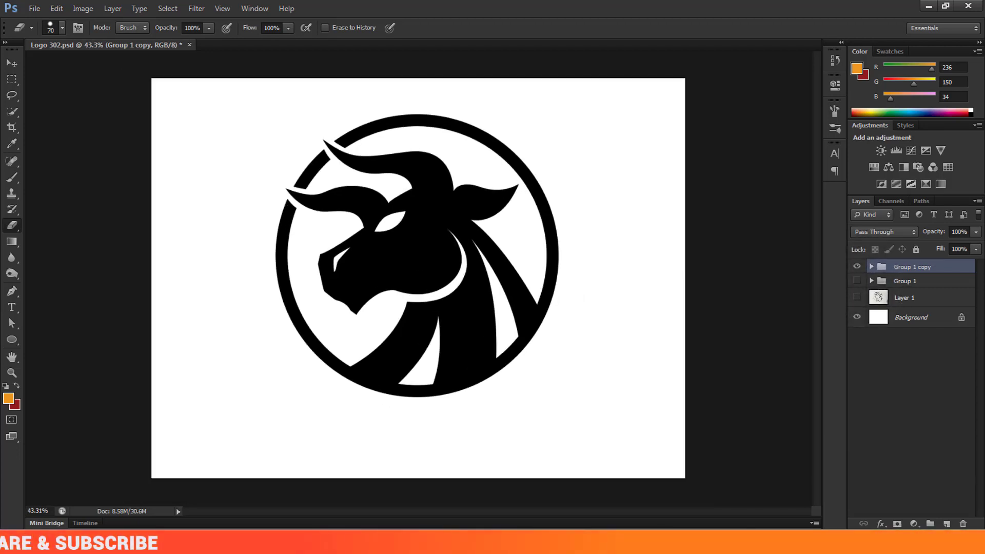
Add a Gradient fill layer directly above the Background layer, using the Black, White preset.
drag(921, 317, 897, 444)
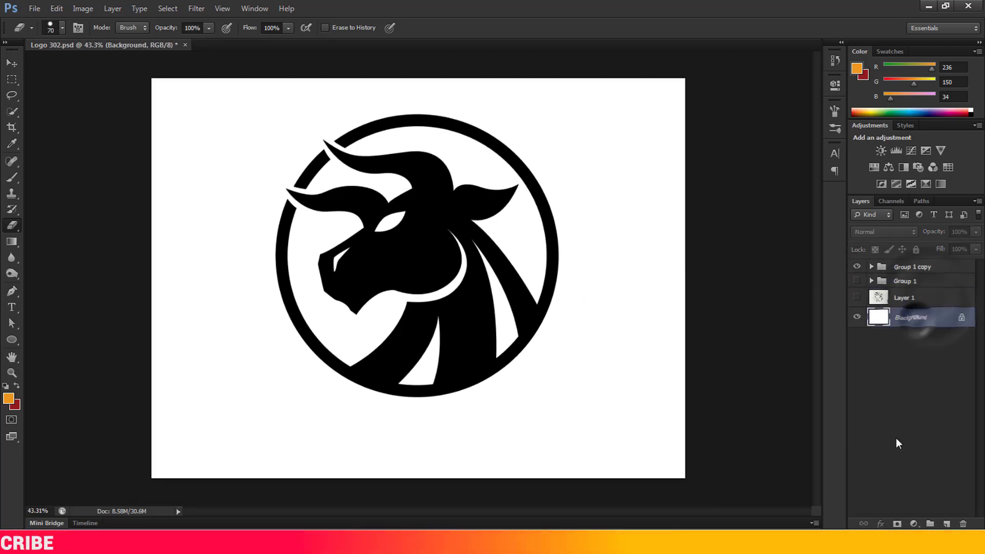
click(912, 523)
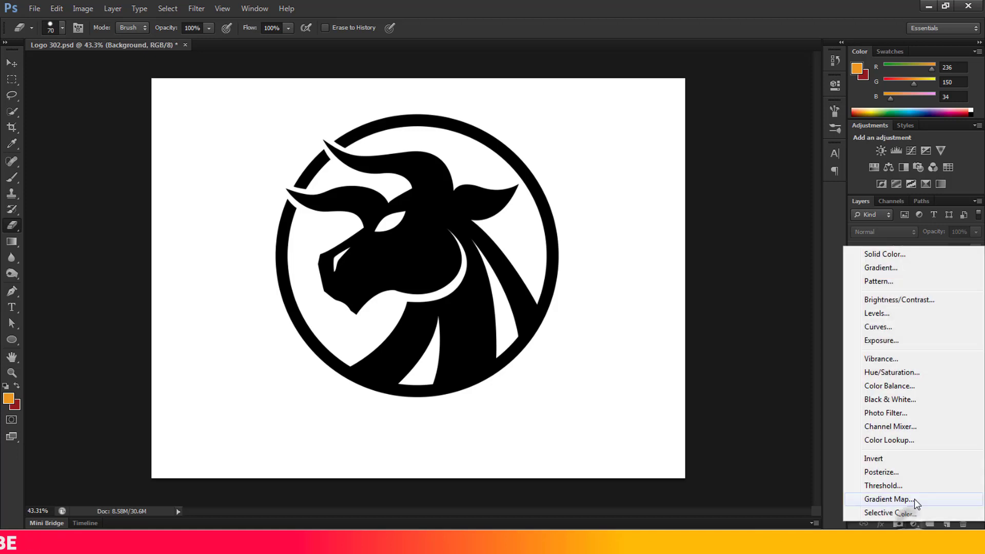
click(882, 267)
click(813, 136)
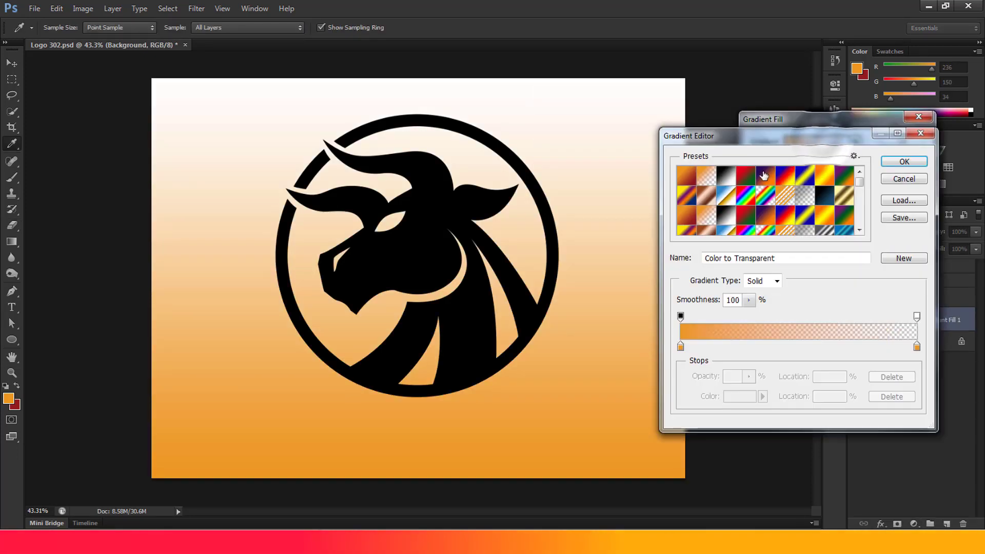
click(726, 175)
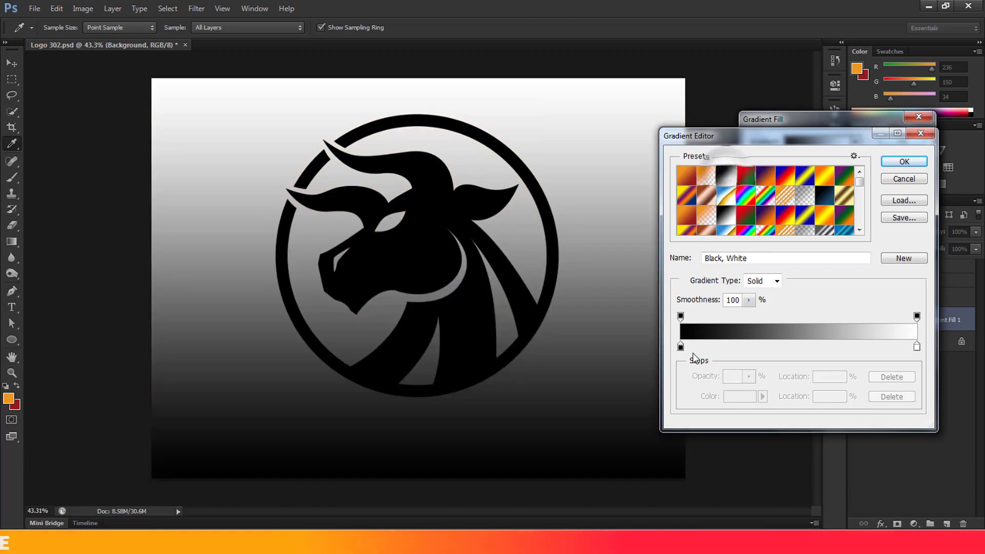
Recolor the gradient's black starting stop to a near-black dark gray.
click(736, 396)
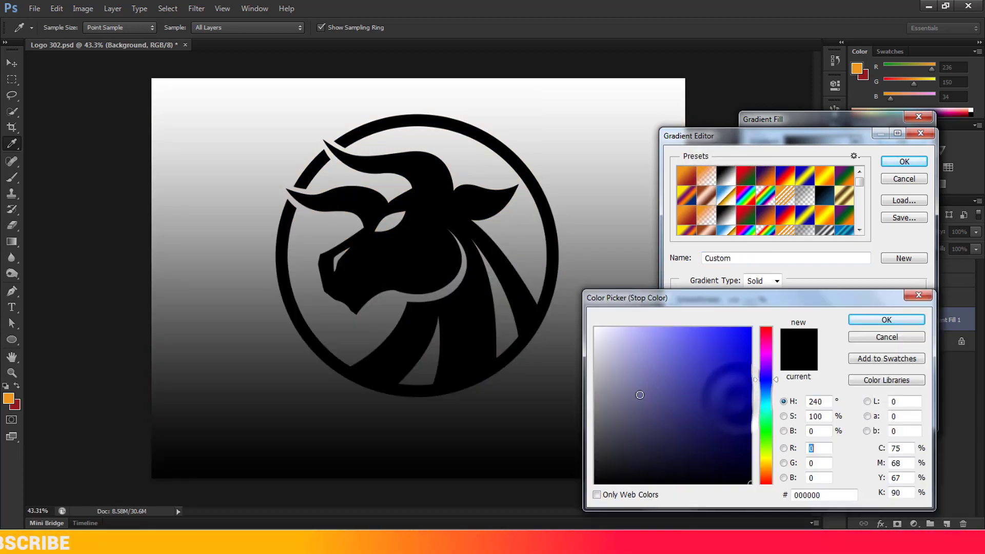
mouse_move(704, 456)
mouse_down()
mouse_move(620, 451)
mouse_move(594, 468)
mouse_up()
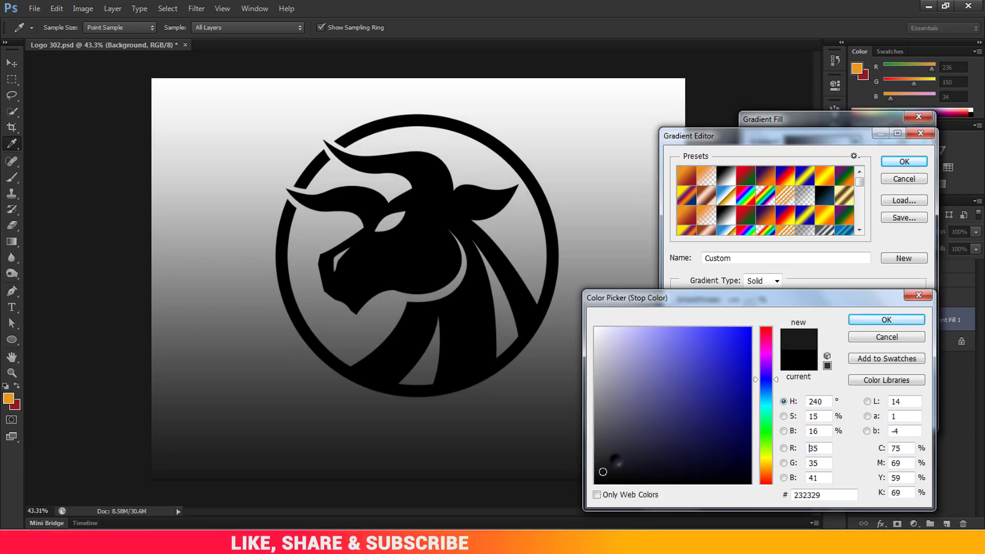
click(595, 475)
click(886, 319)
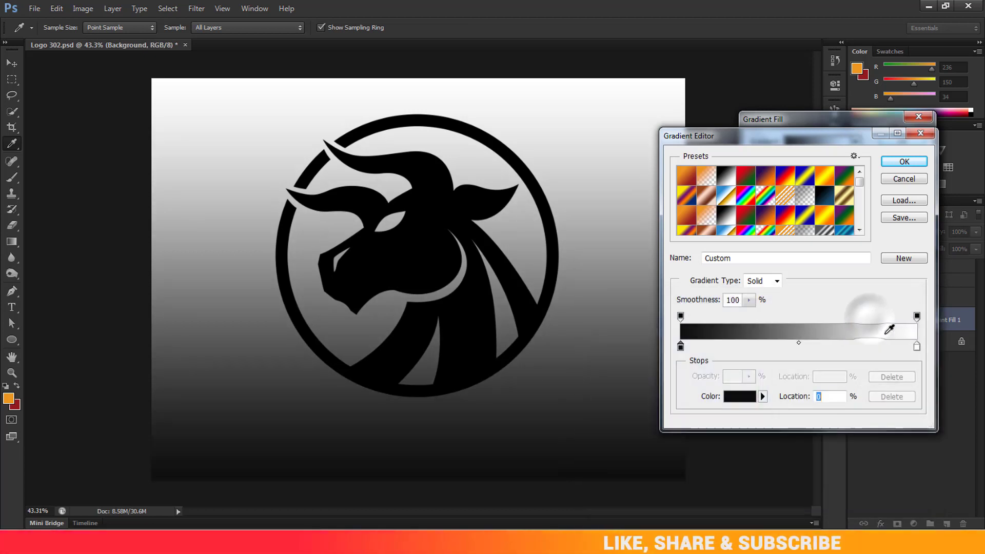
Set the gradient's white end stop to black (000000) and accept the gradient fill.
click(917, 346)
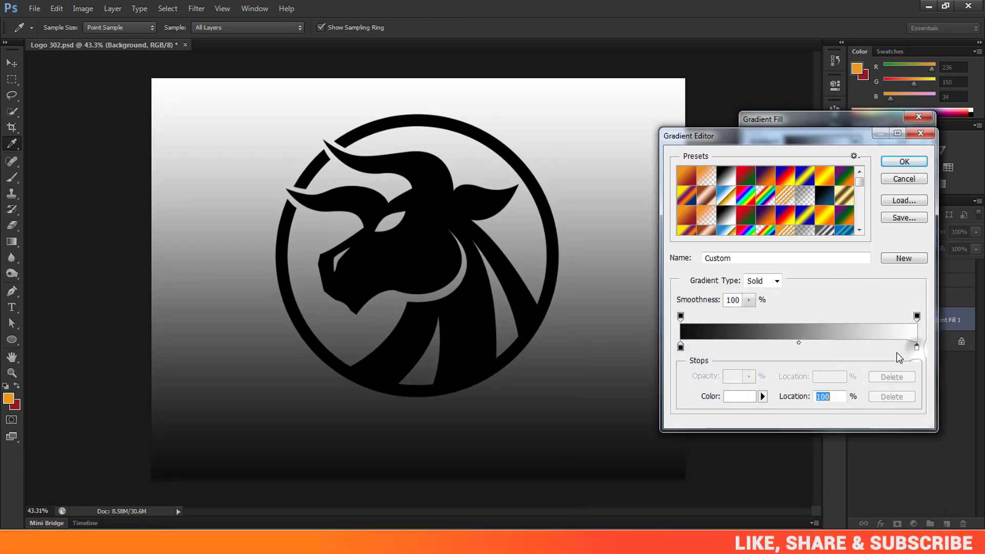
click(739, 396)
click(575, 476)
drag(598, 479, 561, 493)
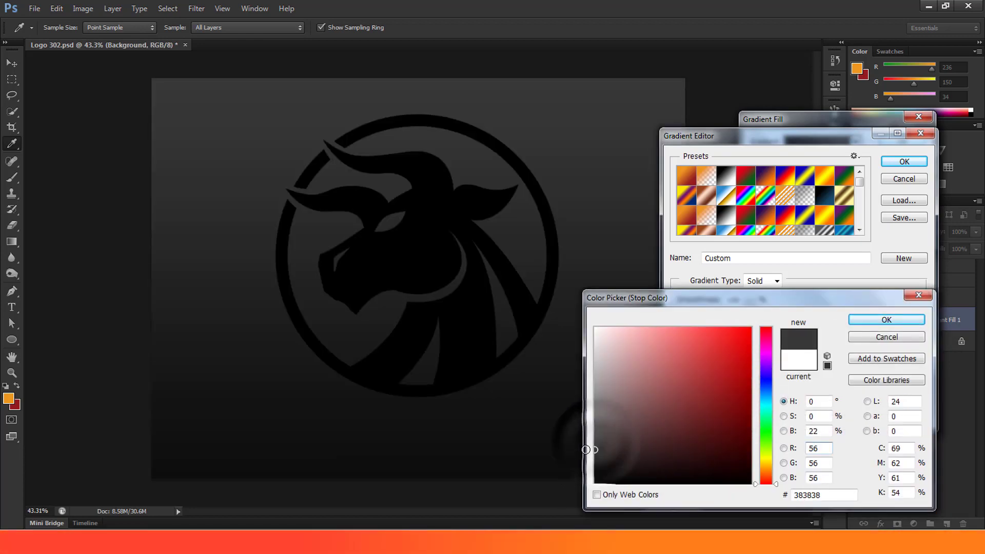
mouse_move(579, 479)
mouse_down()
mouse_move(601, 496)
mouse_move(611, 486)
mouse_up()
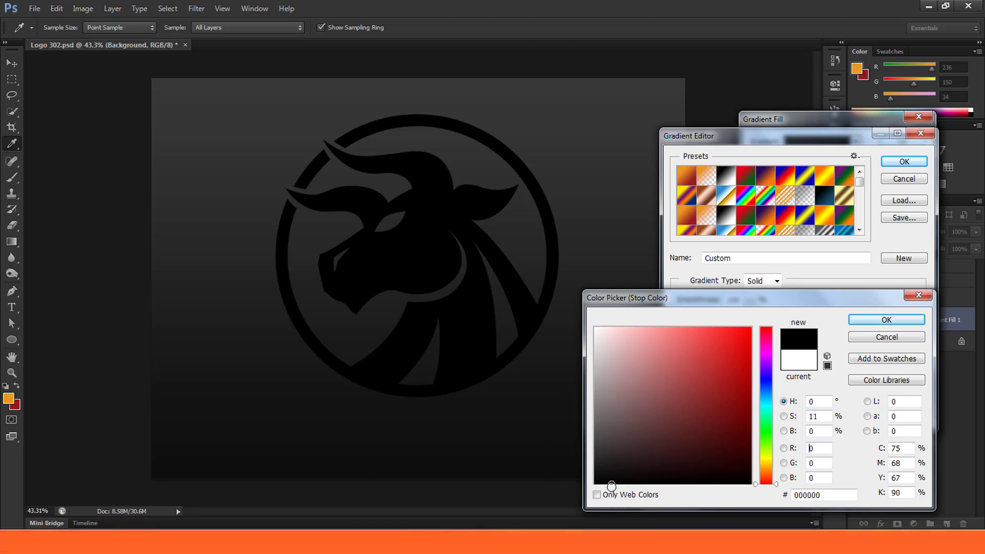
click(861, 320)
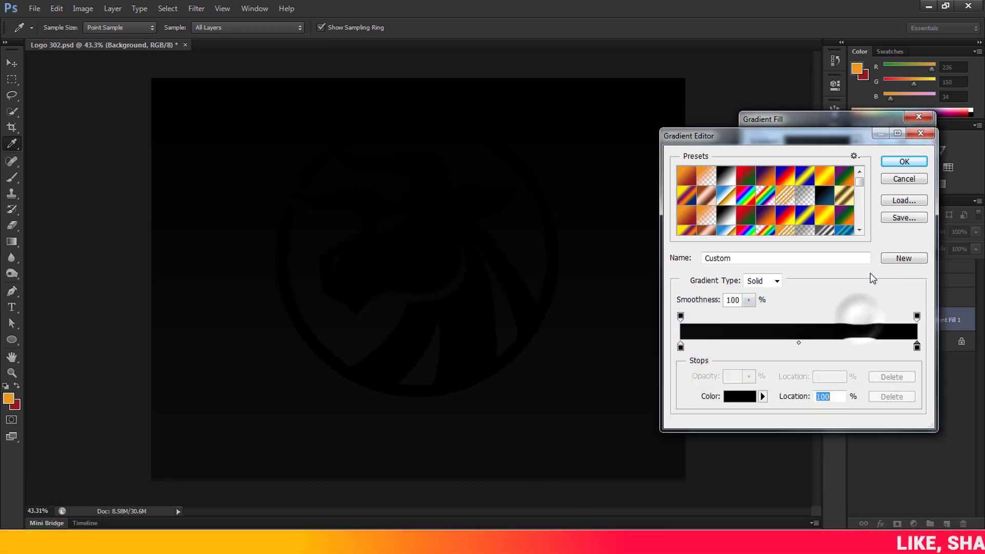
click(897, 161)
click(902, 142)
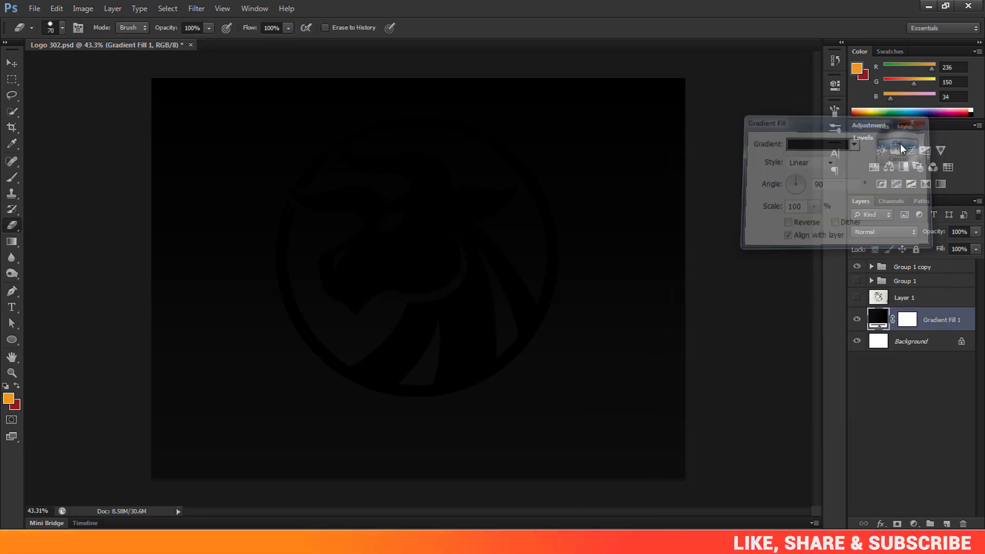
Change the Gradient Fill 1 layer to the Radial style with a scale of 288%.
double_click(878, 318)
click(809, 162)
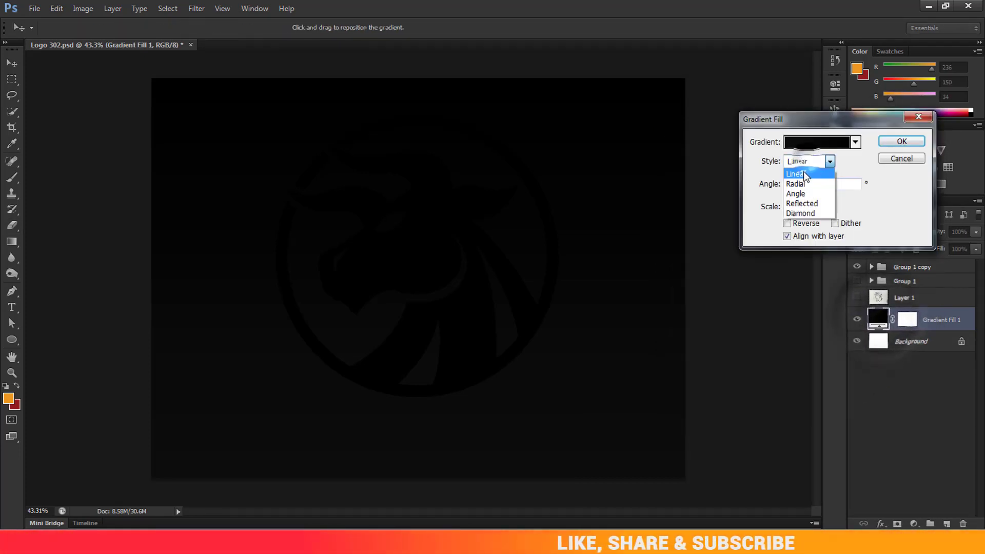
click(798, 182)
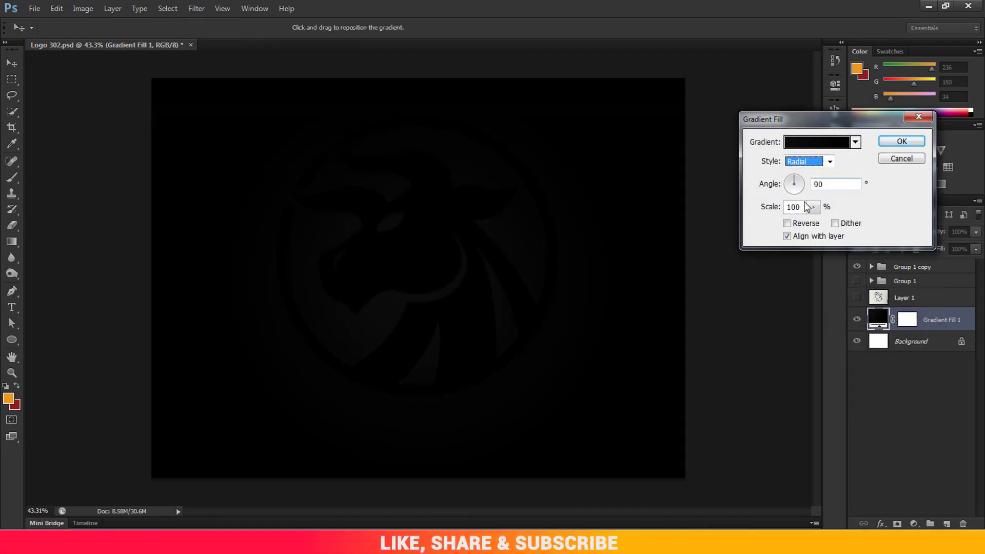
click(812, 207)
drag(812, 221, 823, 221)
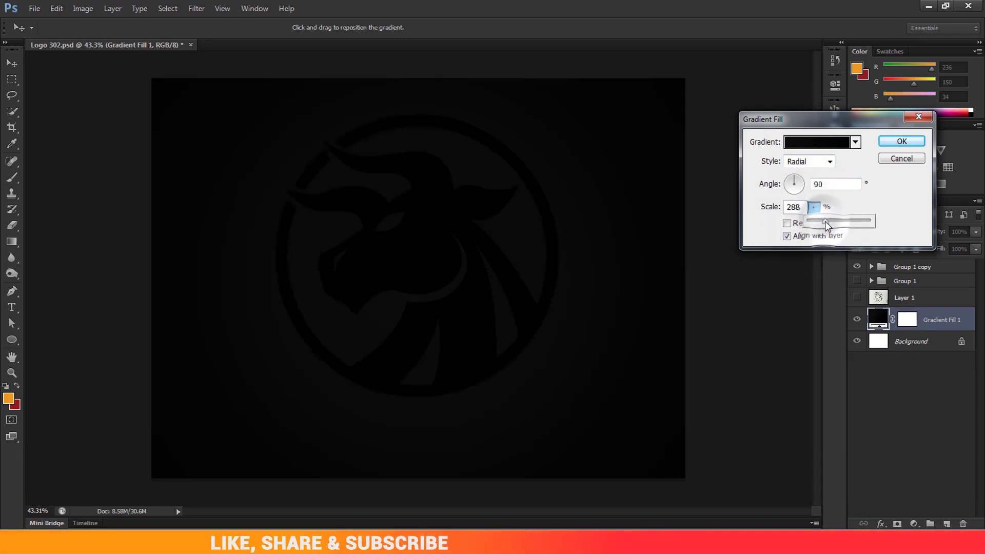
click(902, 141)
key(e)
Merge the Group 1 copy group into a single layer.
scroll(559, 241, up, 3)
scroll(573, 237, down, 3)
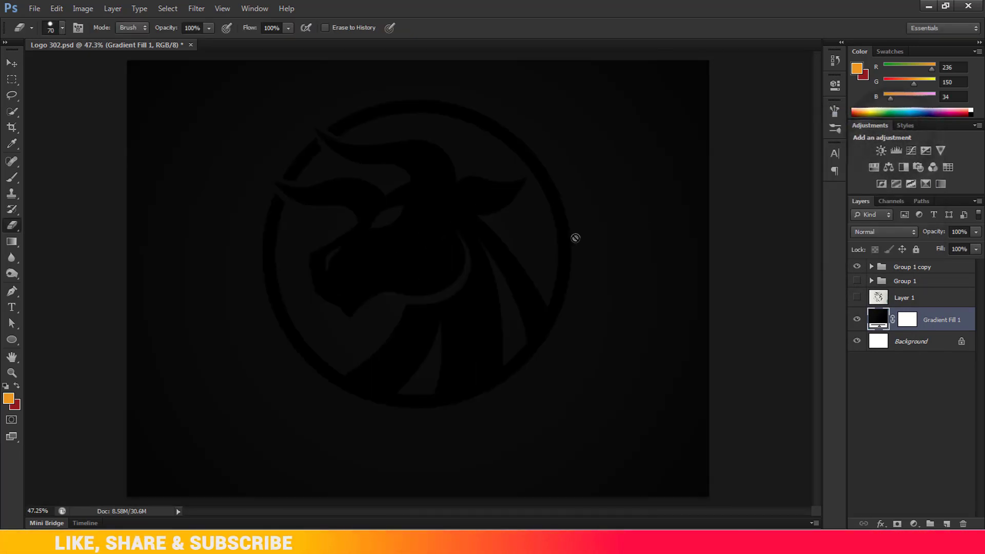
scroll(458, 278, up, 2)
click(882, 267)
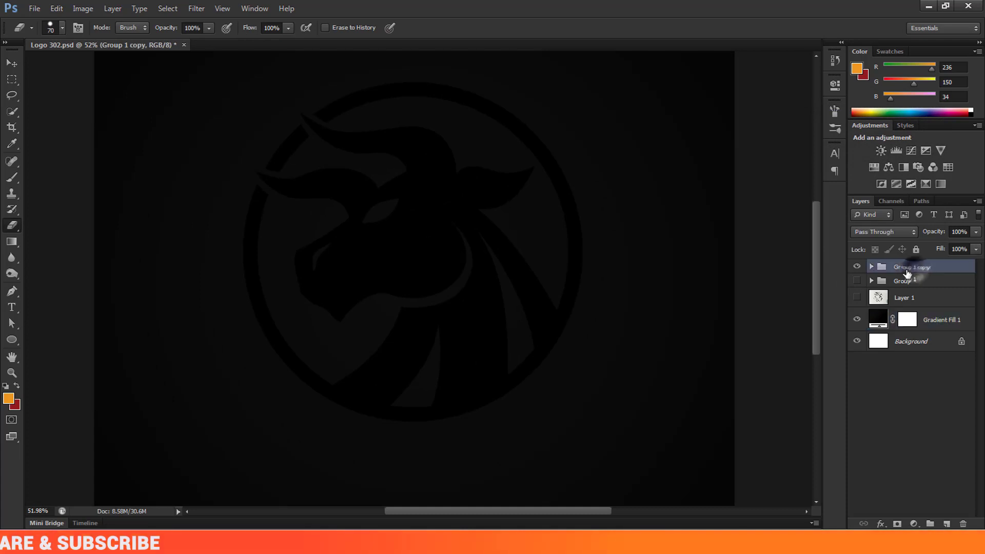
right_click(933, 272)
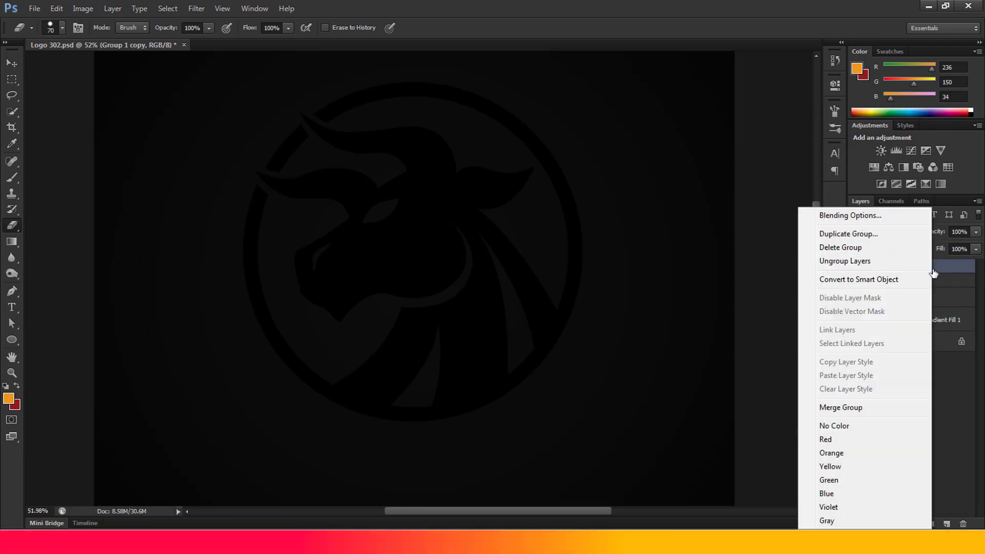
click(850, 408)
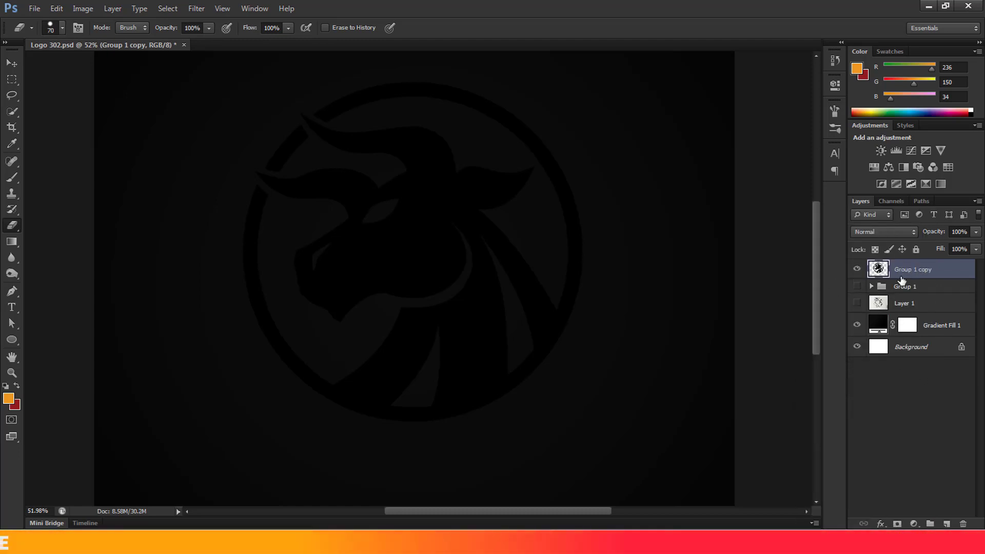
Add a Gradient Overlay to the merged logo layer, using the silver gradient with alternating dark gray and white stops.
scroll(475, 248, down, 2)
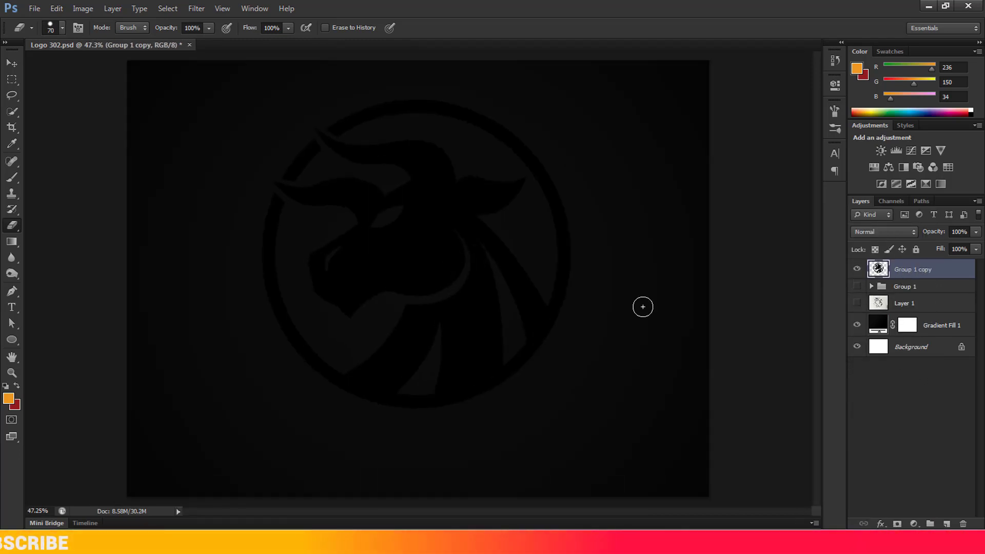
click(879, 523)
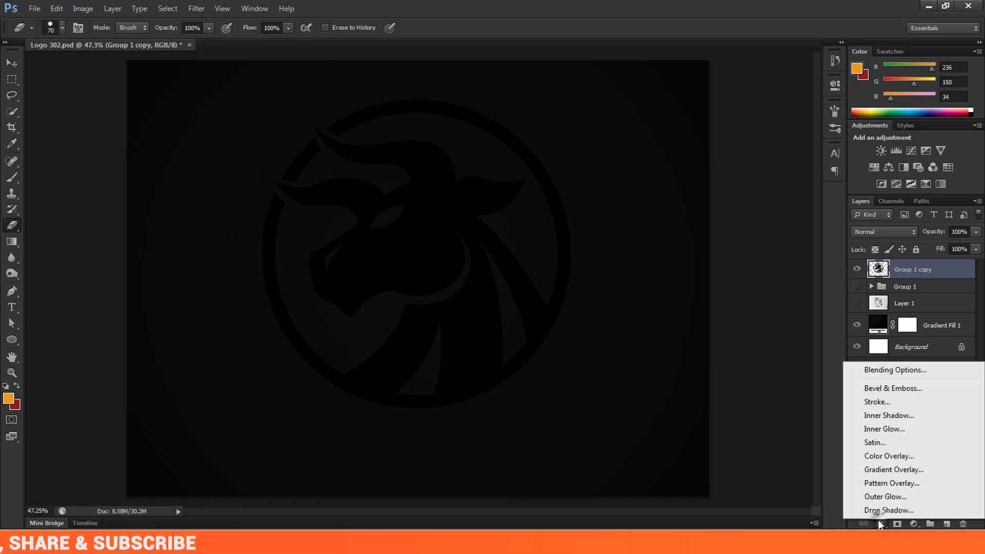
click(884, 469)
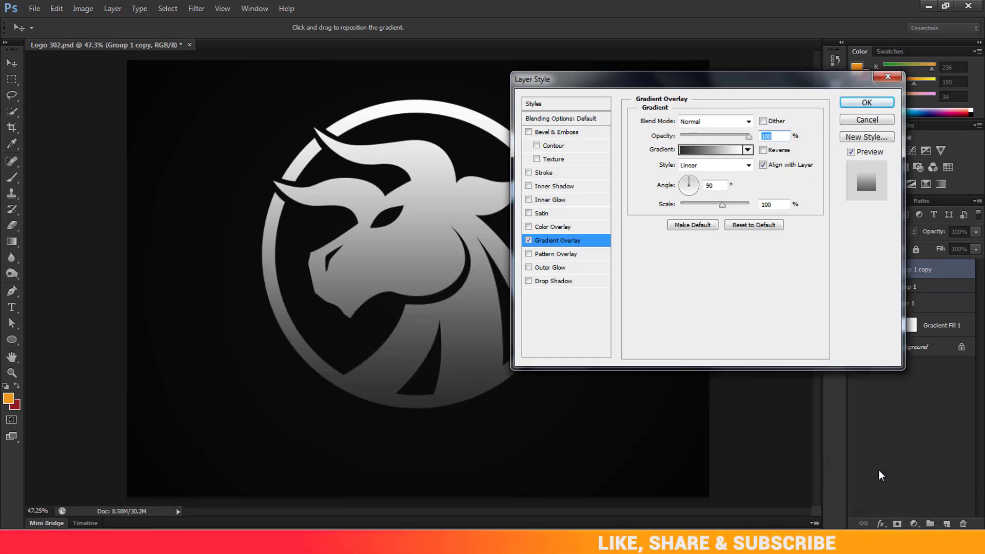
click(704, 150)
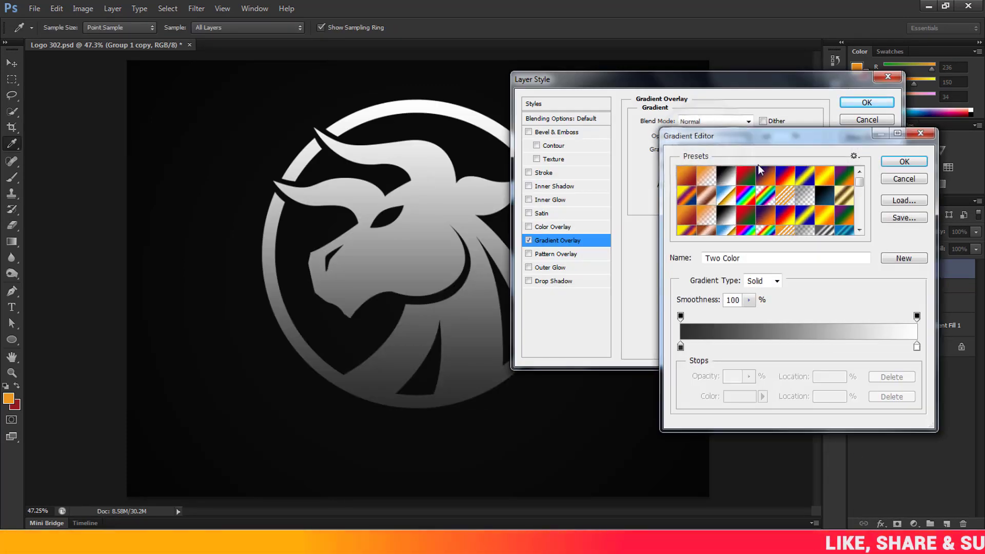
drag(809, 141, 776, 141)
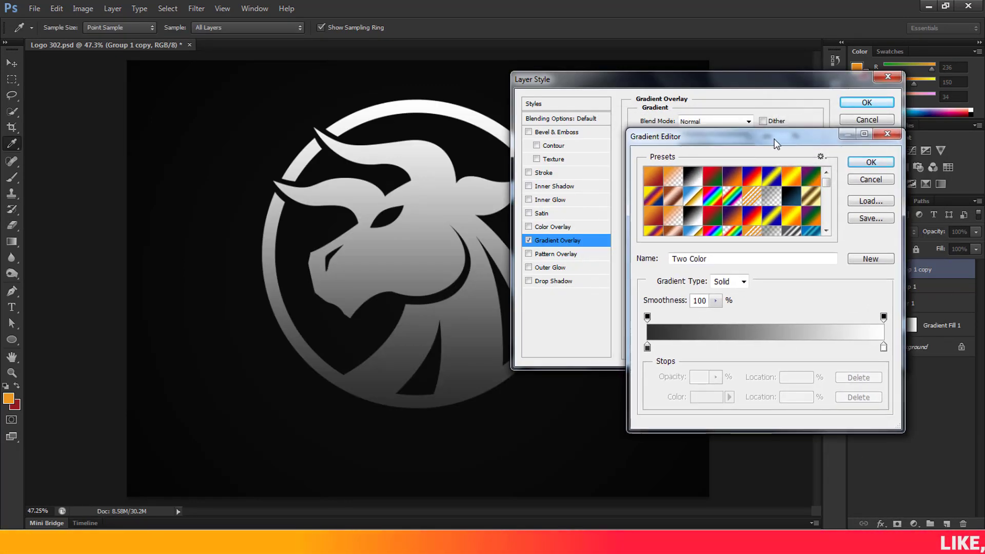
click(788, 231)
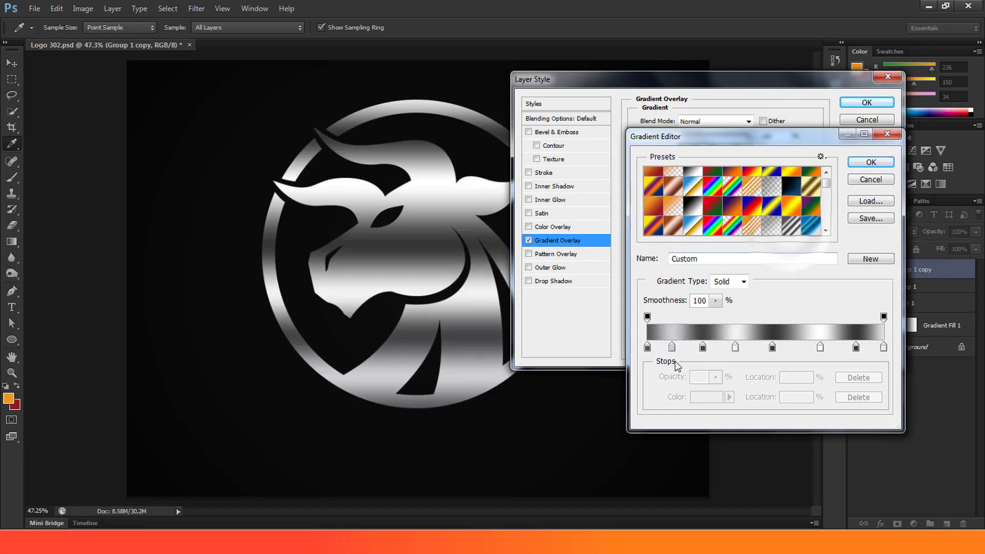
drag(775, 136, 662, 36)
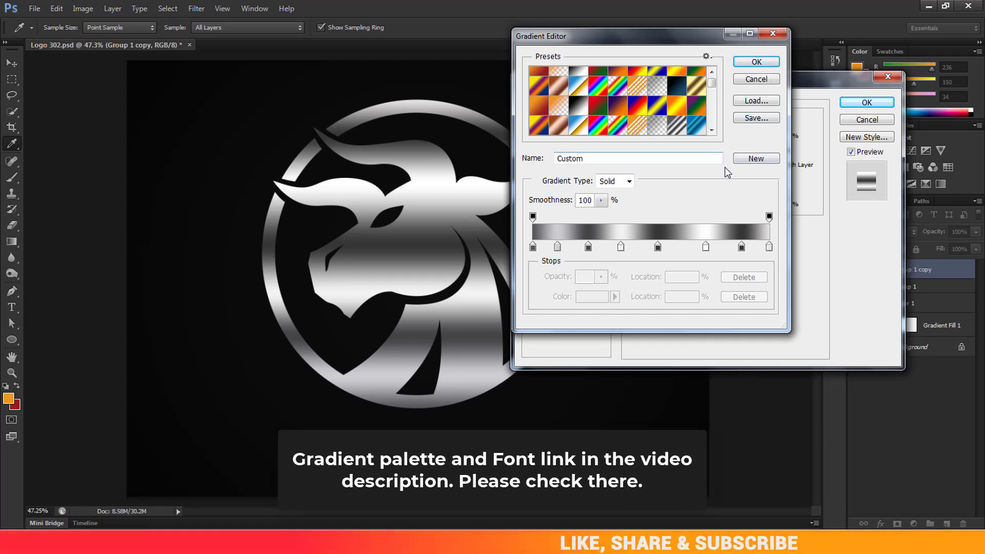
click(756, 62)
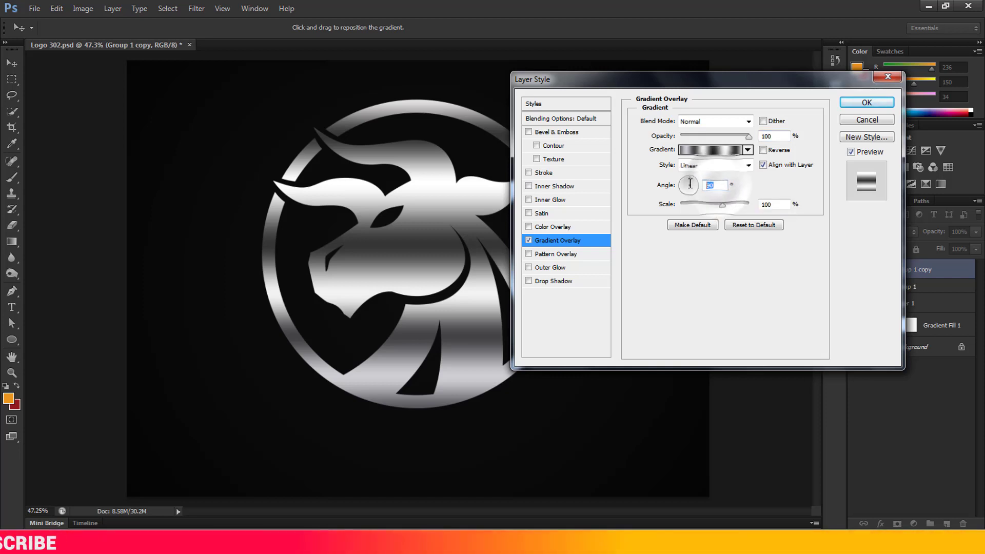
Set the Gradient Overlay angle to 70° and its scale to 145%.
text(70)
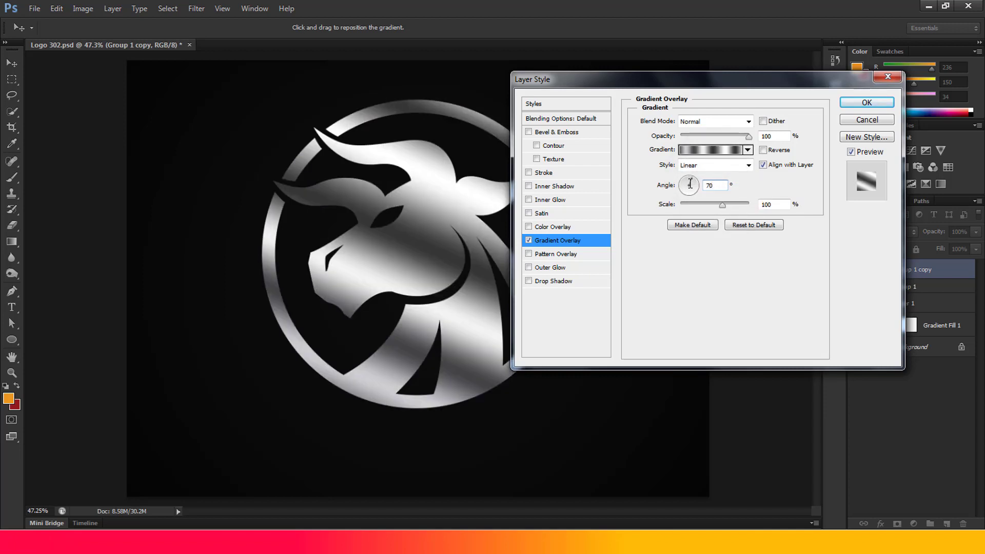
double_click(768, 205)
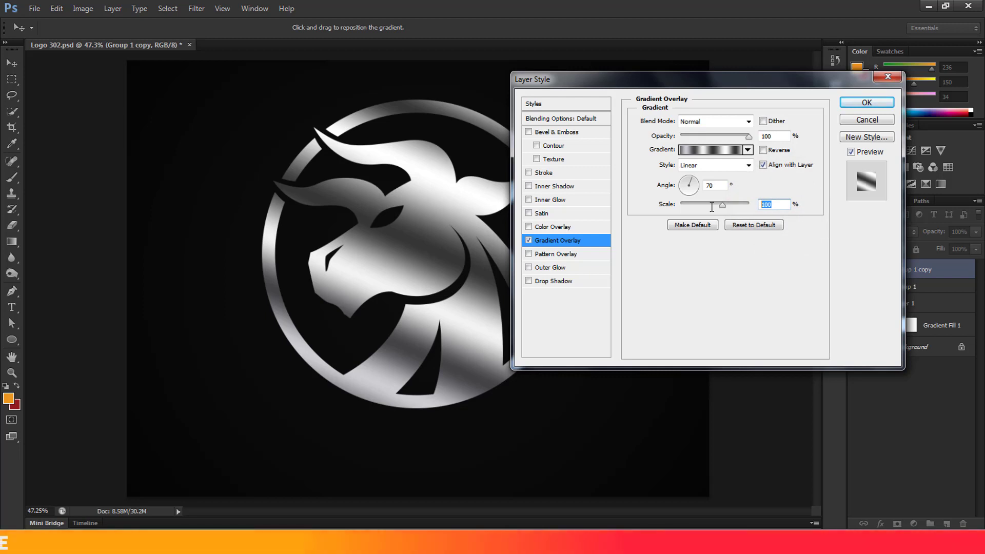
text(45)
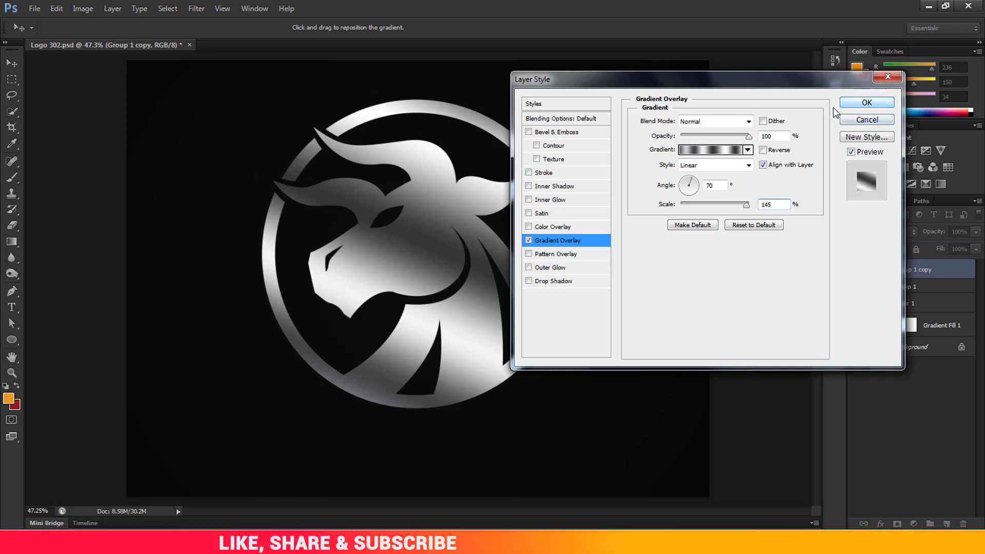
Add a Stroke effect to the merged logo layer with a size of 7 px and the position set to Inside.
click(564, 173)
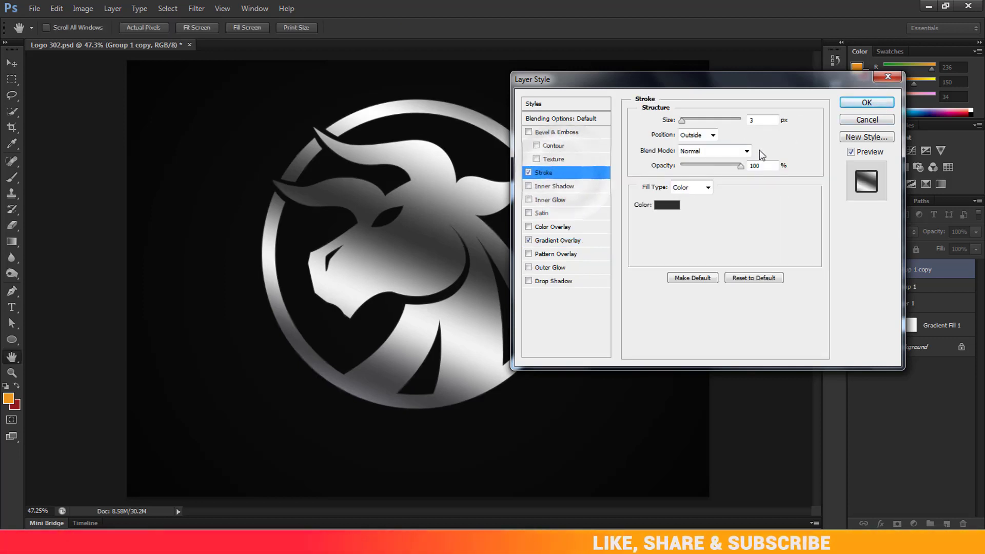
double_click(758, 119)
text(1)
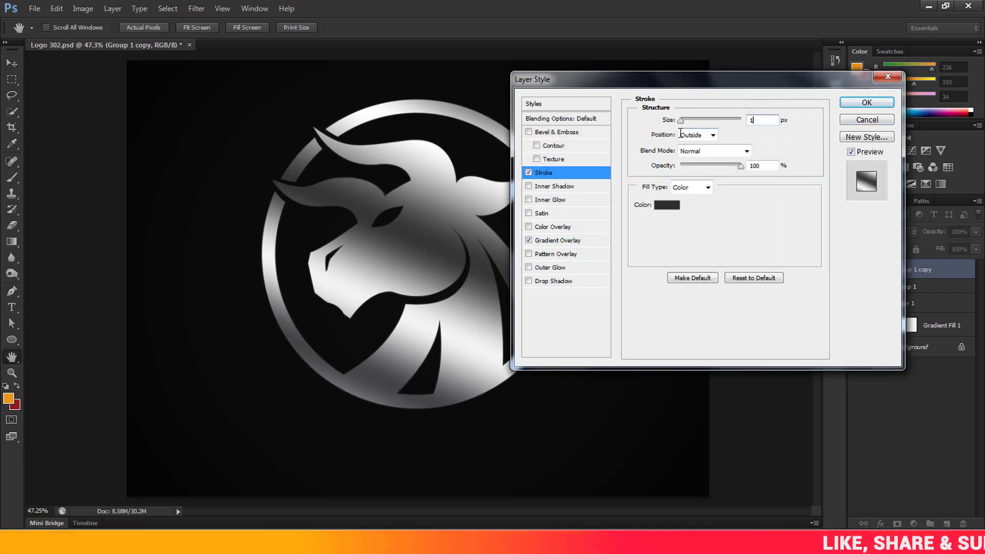
text(0)
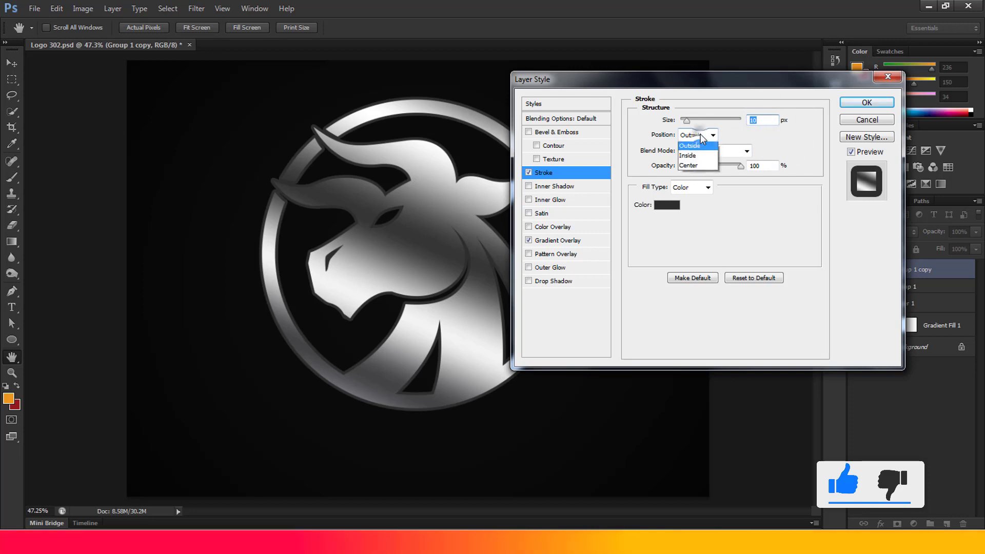
click(693, 156)
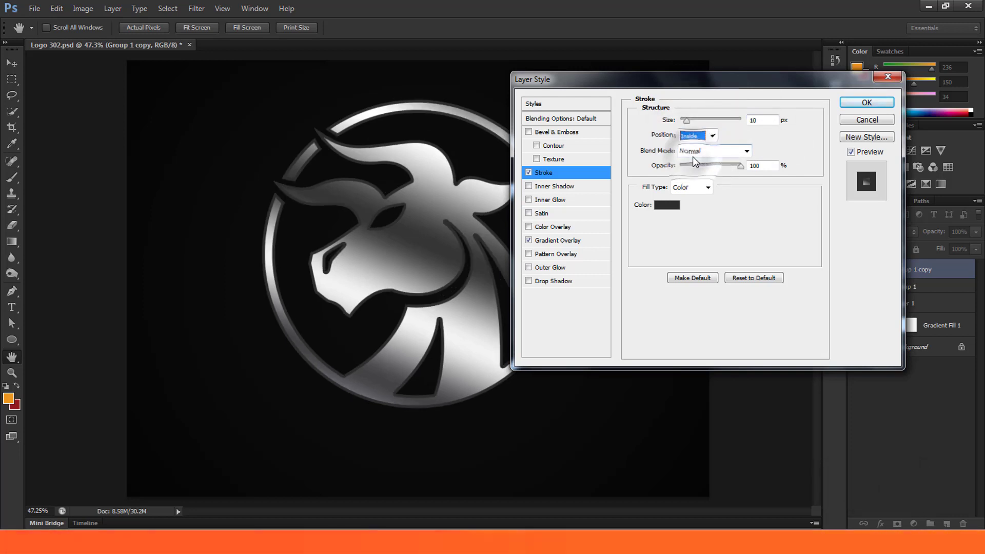
drag(759, 120, 724, 122)
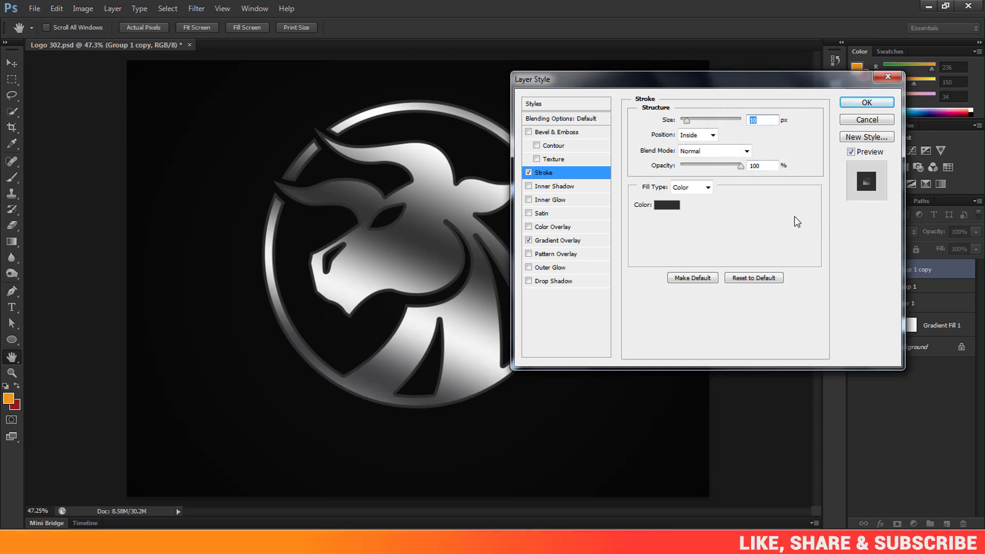
text(8)
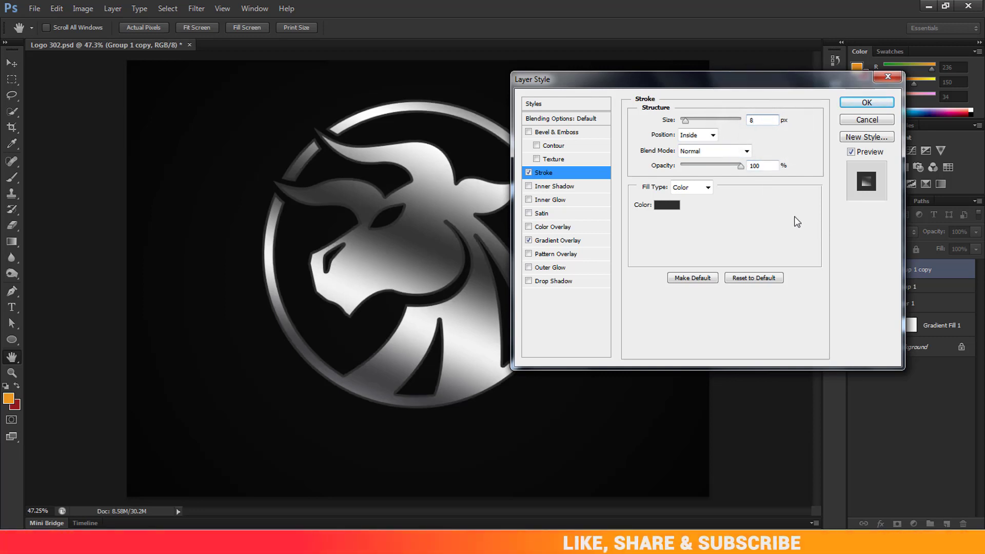
key(Down)
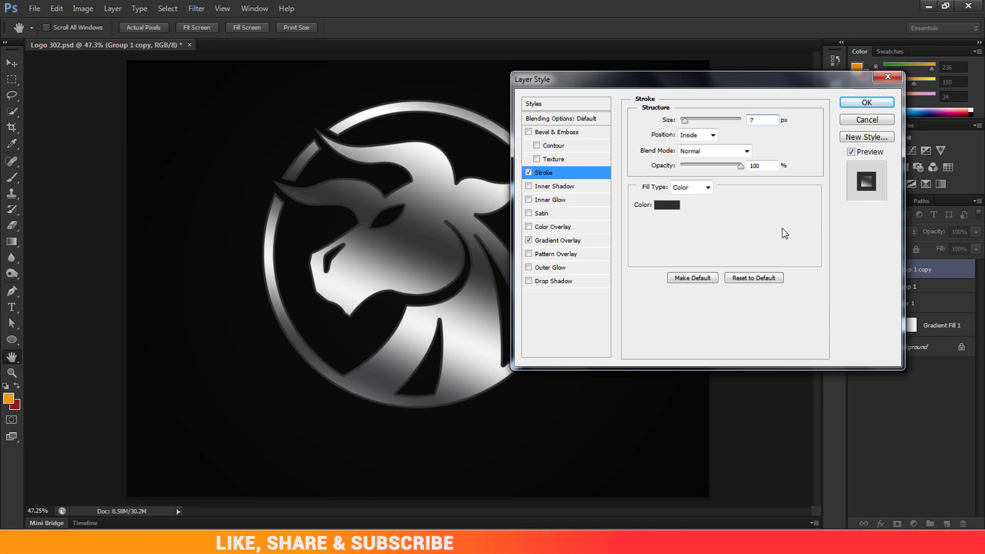
Change the stroke's fill type to Gradient, with a scale of 126% and an angle of 0°.
click(667, 205)
click(878, 341)
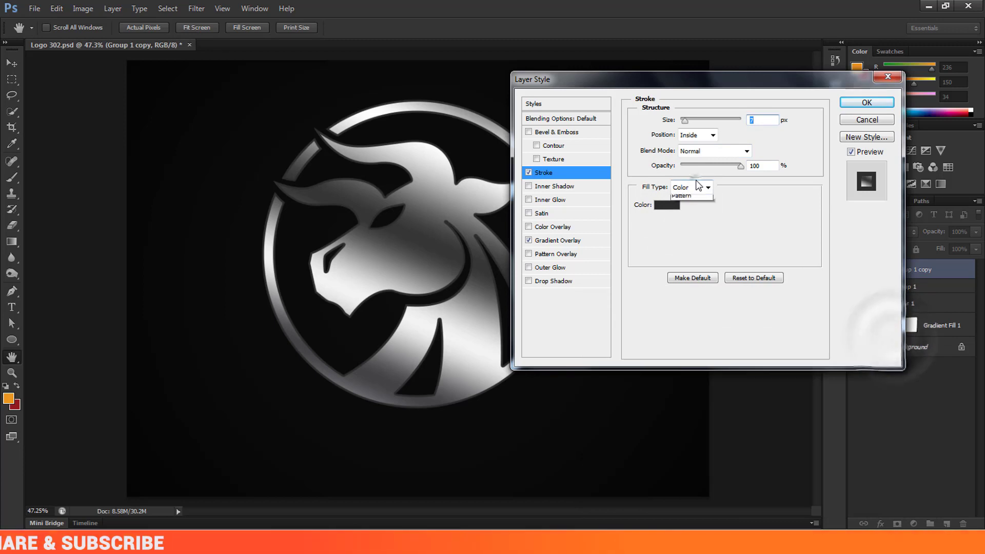
click(692, 187)
click(696, 206)
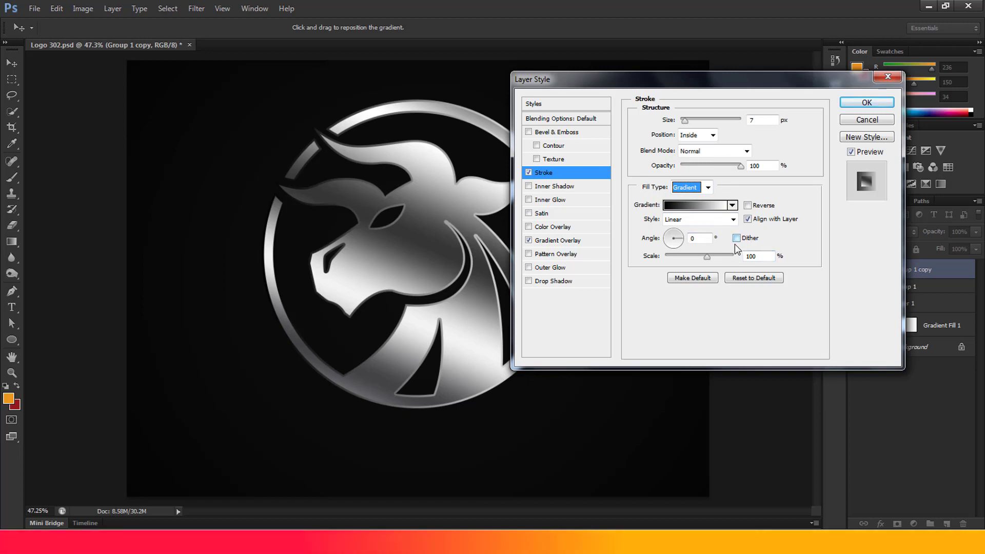
drag(704, 257, 713, 262)
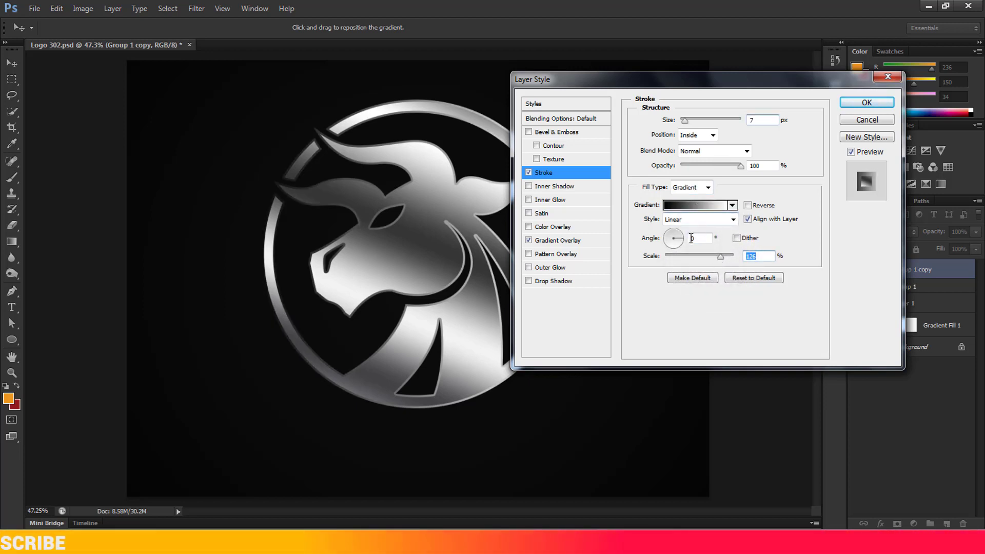
drag(686, 238, 678, 245)
text(0)
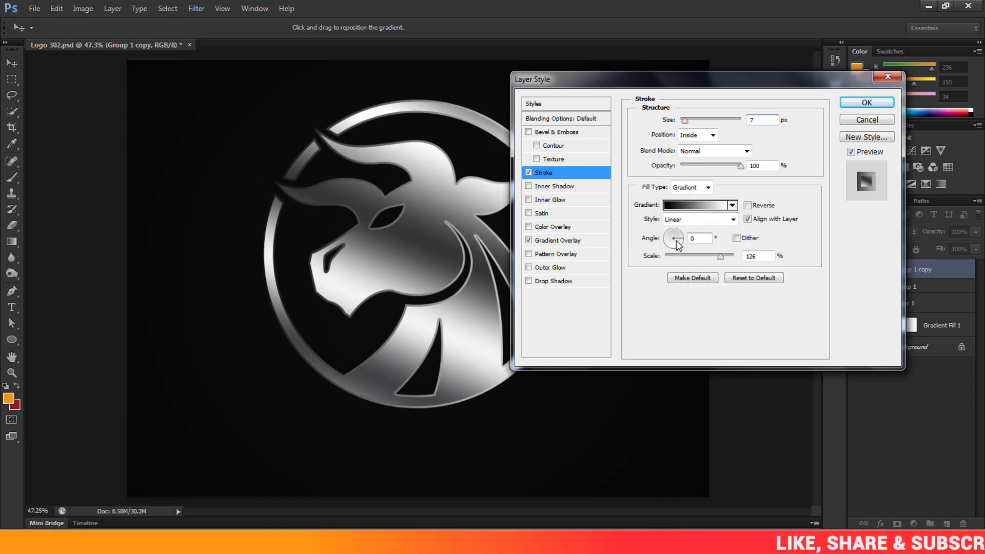
Apply the silver gradient preset with alternating dark gray and white stops to the stroke and accept the layer style.
click(686, 204)
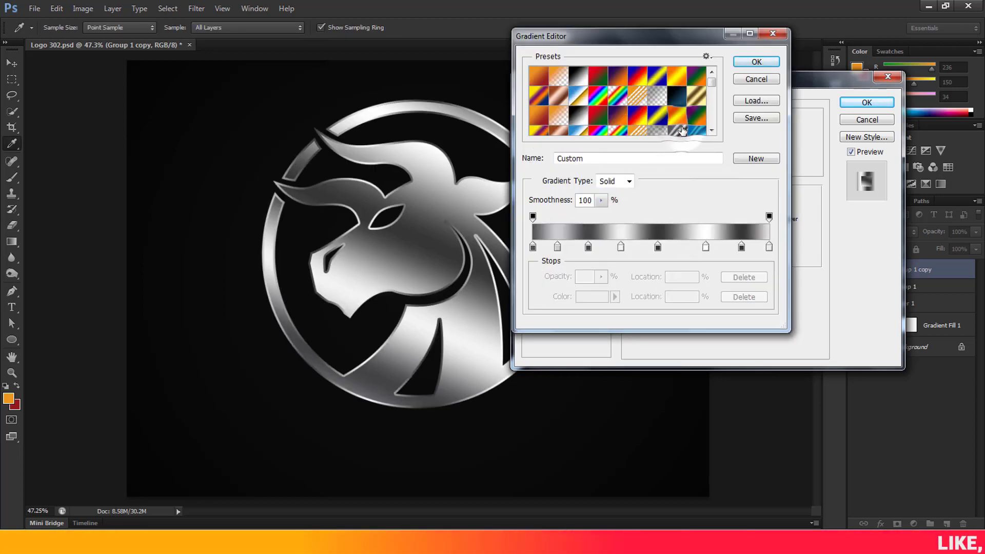
click(756, 62)
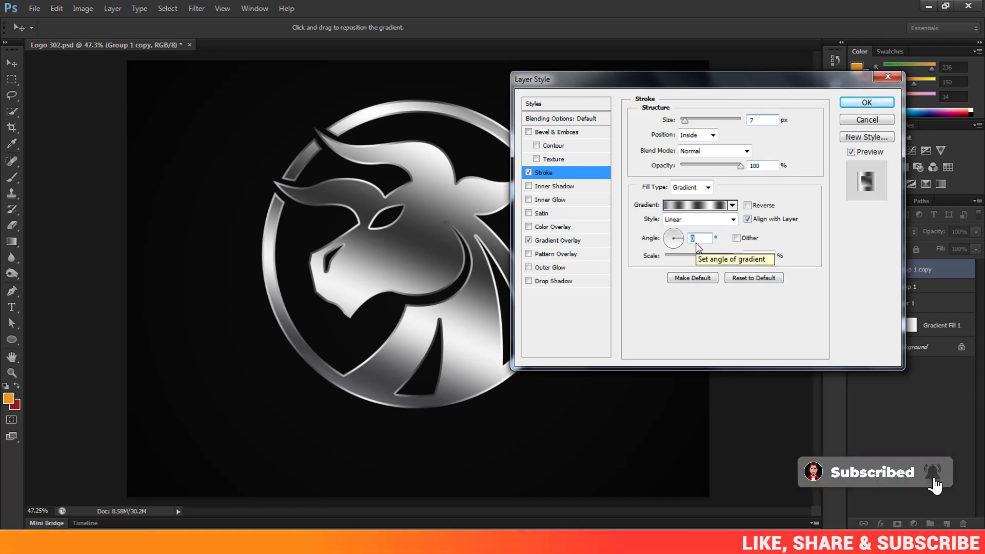
click(866, 102)
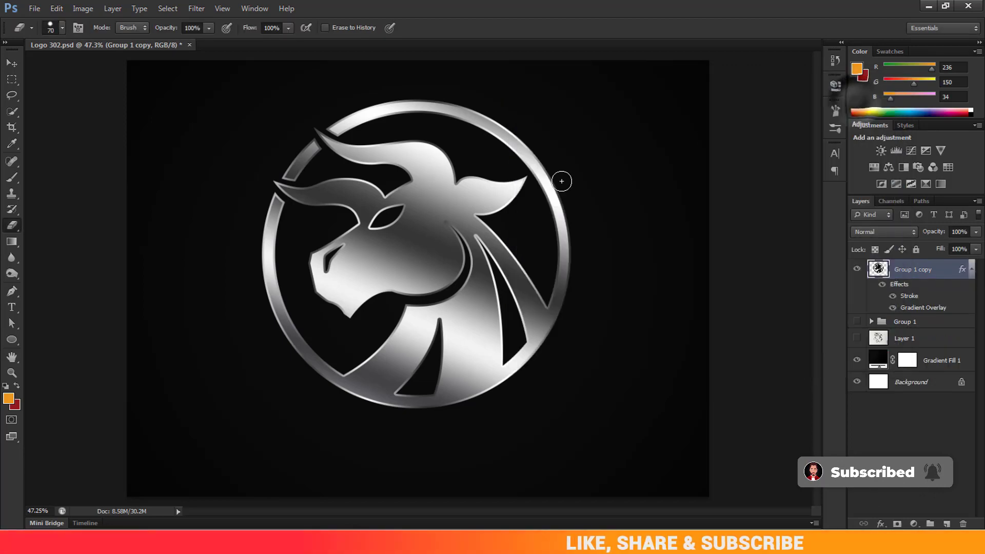
Center the Group 1 copy logo layer vertically and horizontally on the Background layer.
scroll(562, 180, down, 2)
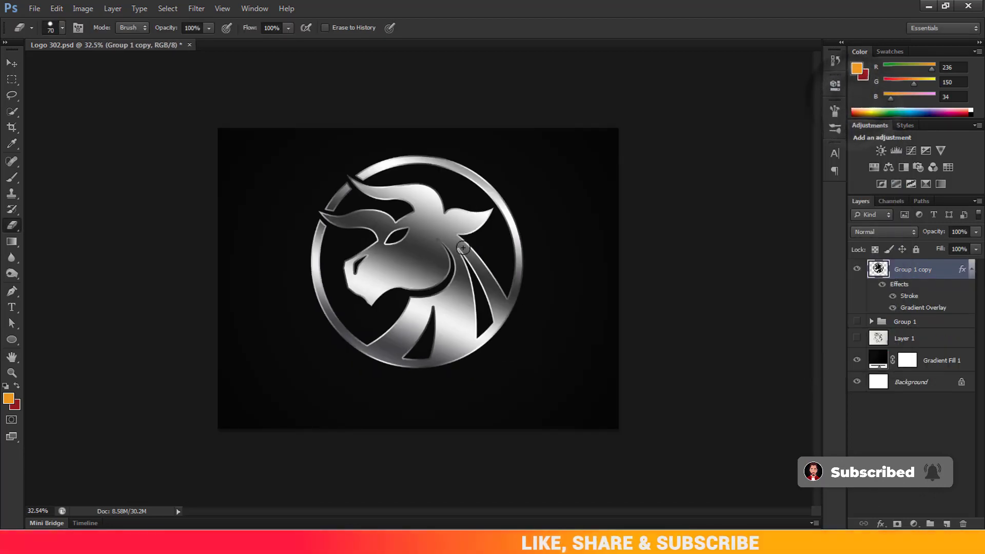
click(911, 382)
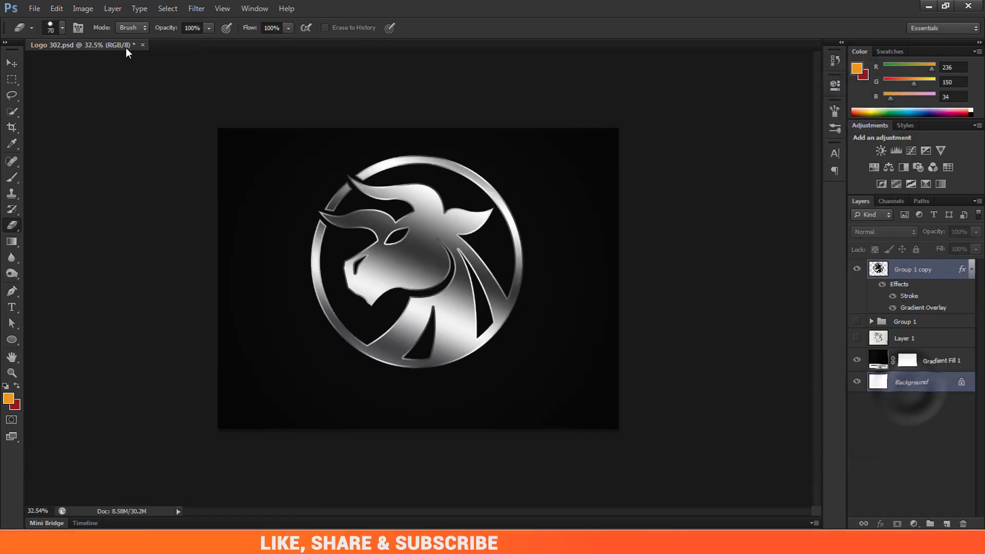
click(11, 63)
click(258, 27)
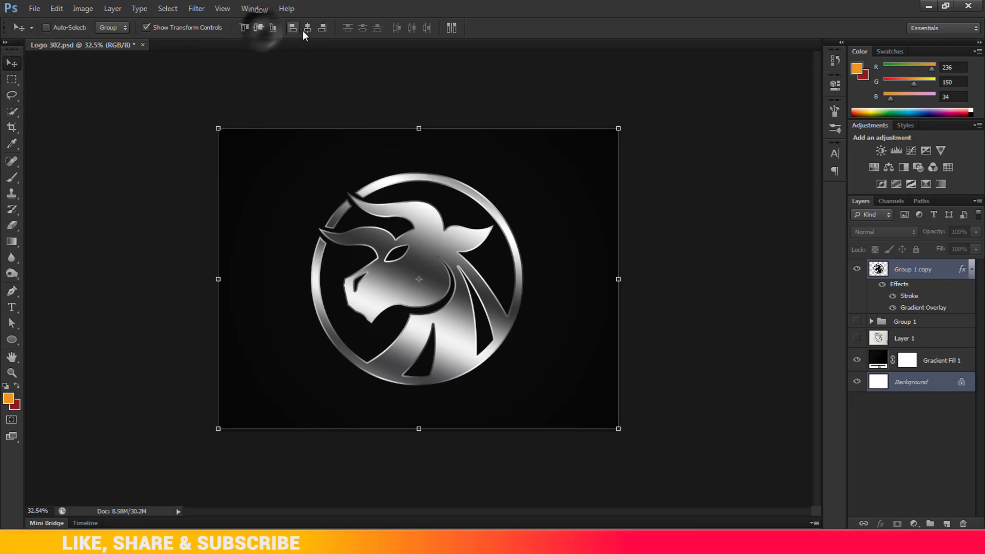
click(307, 28)
click(938, 431)
scroll(614, 375, up, 6)
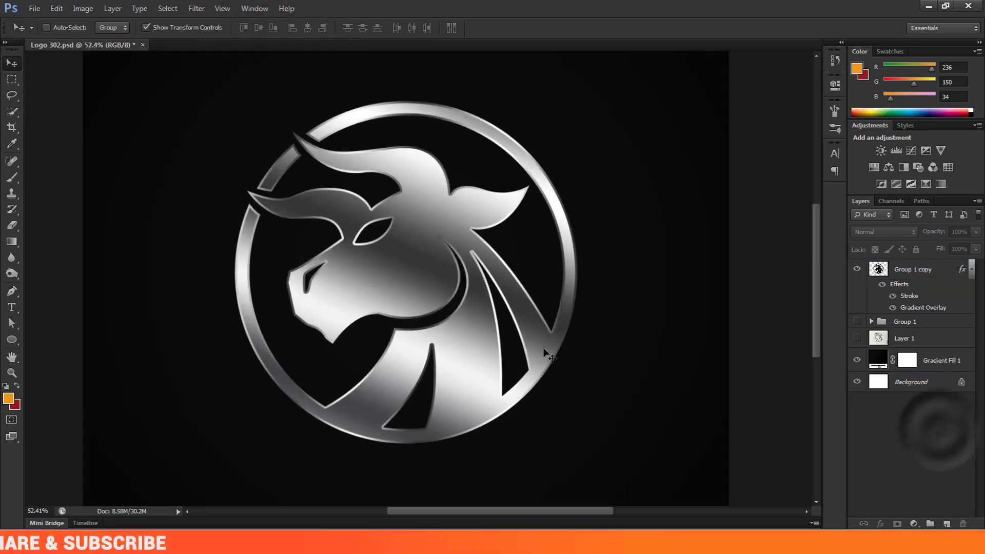
scroll(564, 348, down, 2)
Add a Bevel & Emboss effect to the Group 1 copy layer with a depth of 180%.
click(914, 278)
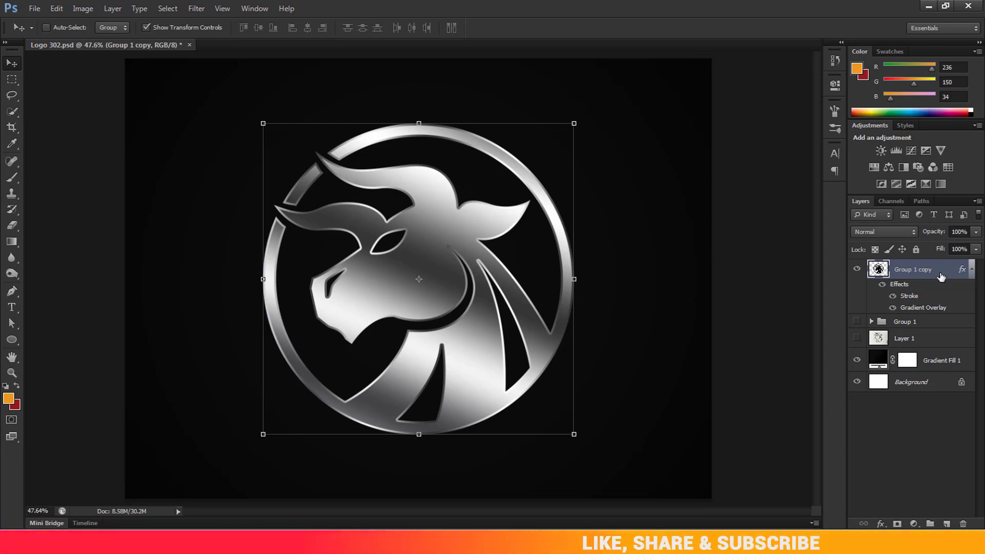
right_click(958, 274)
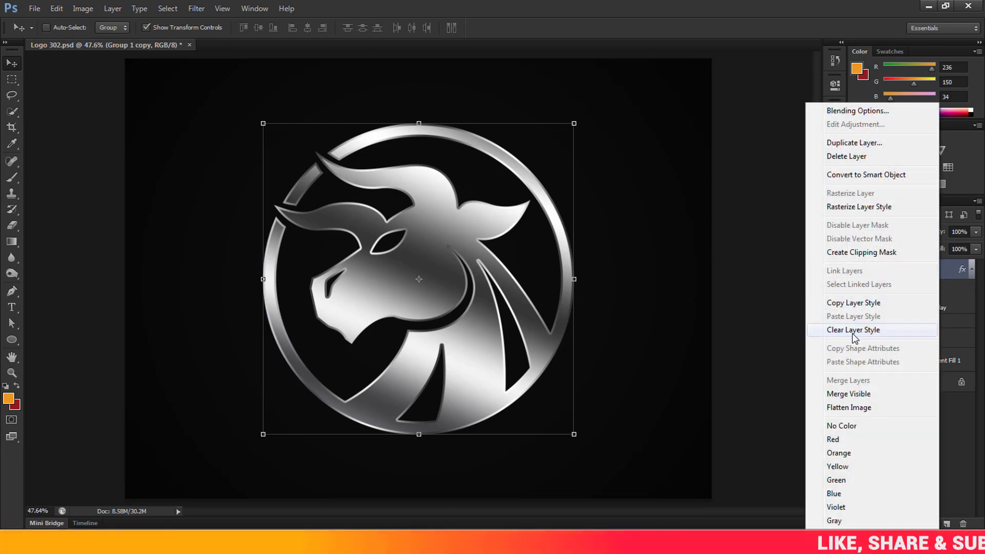
click(962, 313)
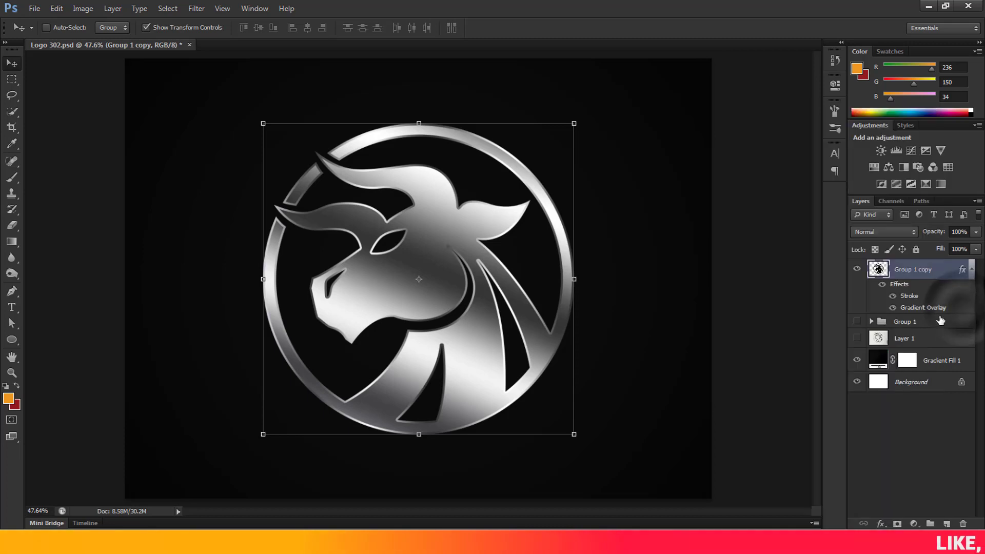
click(878, 523)
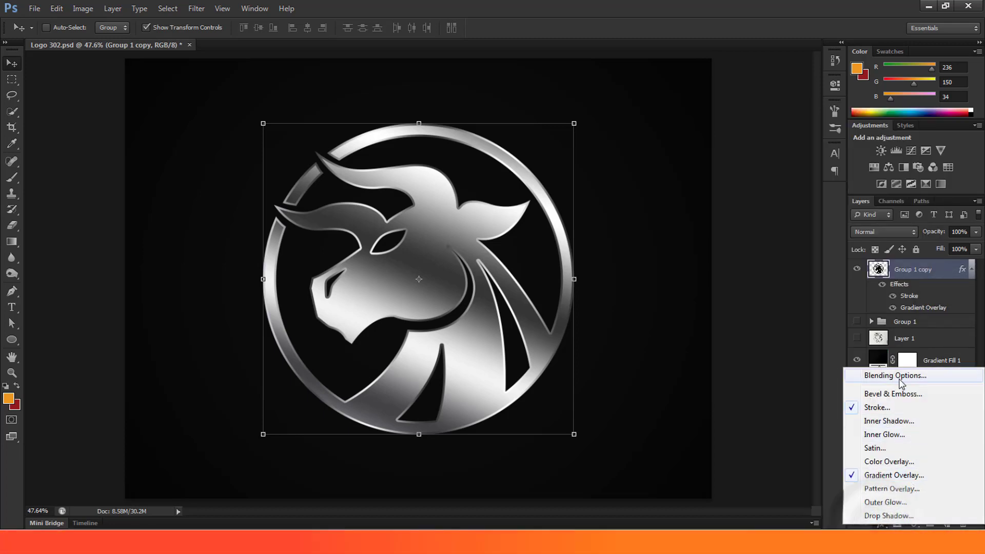
click(897, 393)
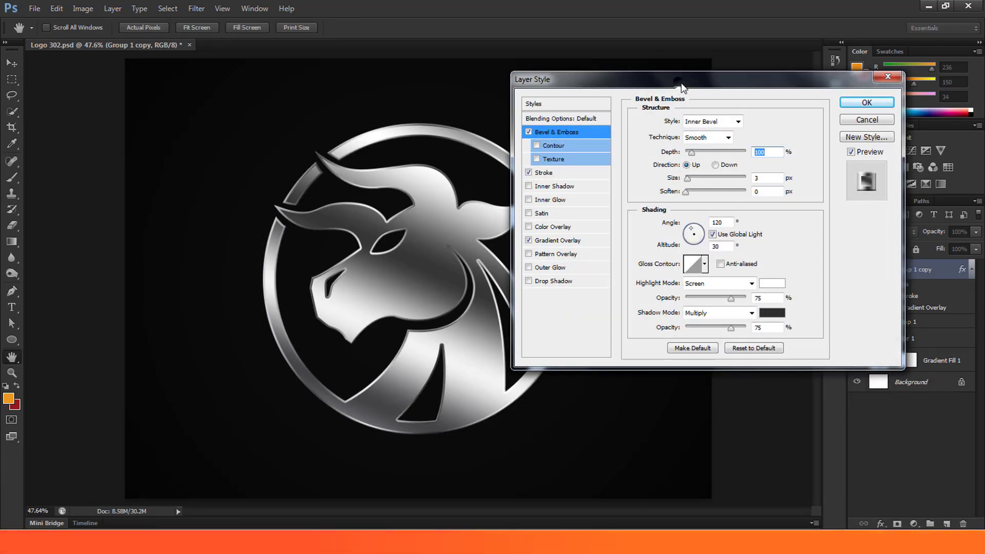
mouse_move(678, 83)
mouse_down()
mouse_move(717, 76)
mouse_move(694, 76)
mouse_up()
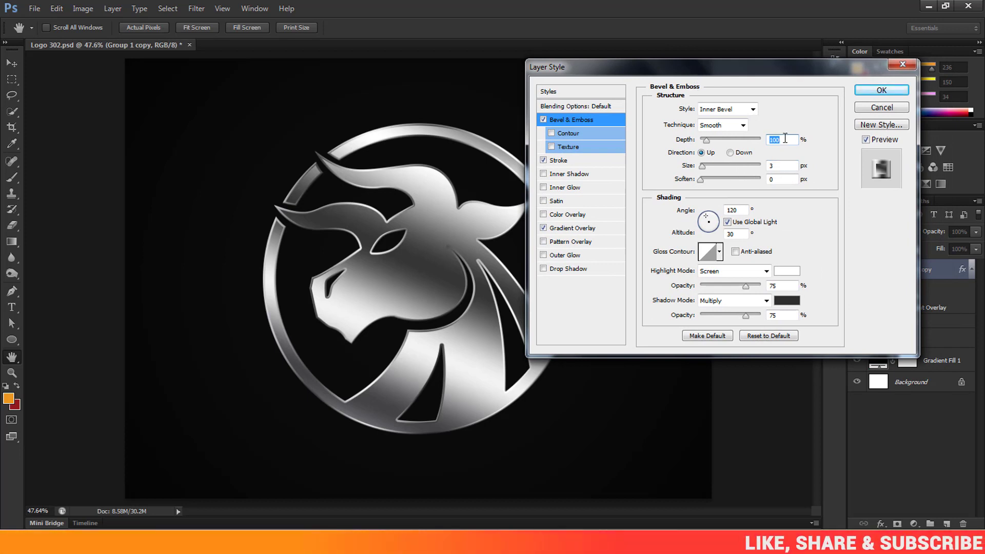
text(180)
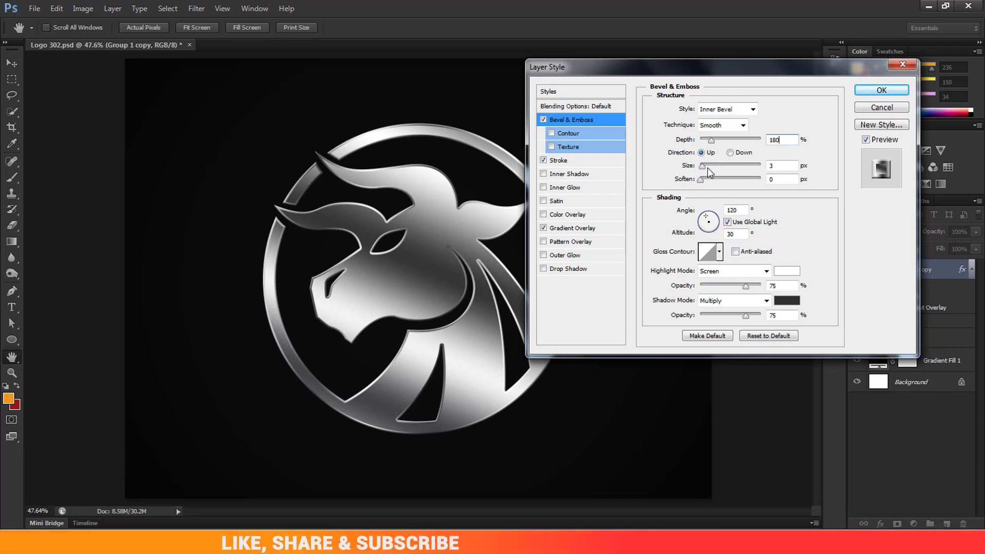
Set the bevel size to 10 px and choose the Ring gloss contour.
double_click(782, 165)
text(18)
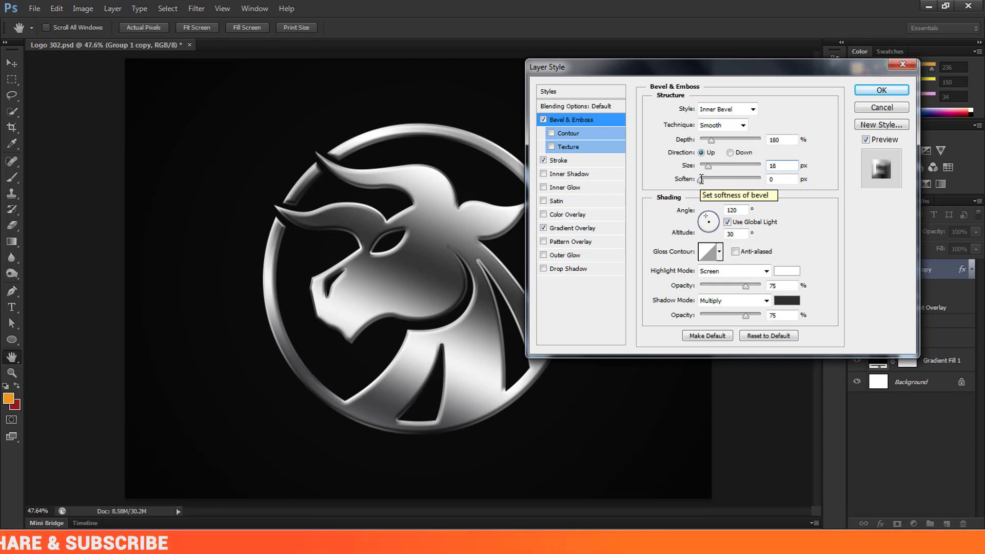
key(BackSpace)
text(0)
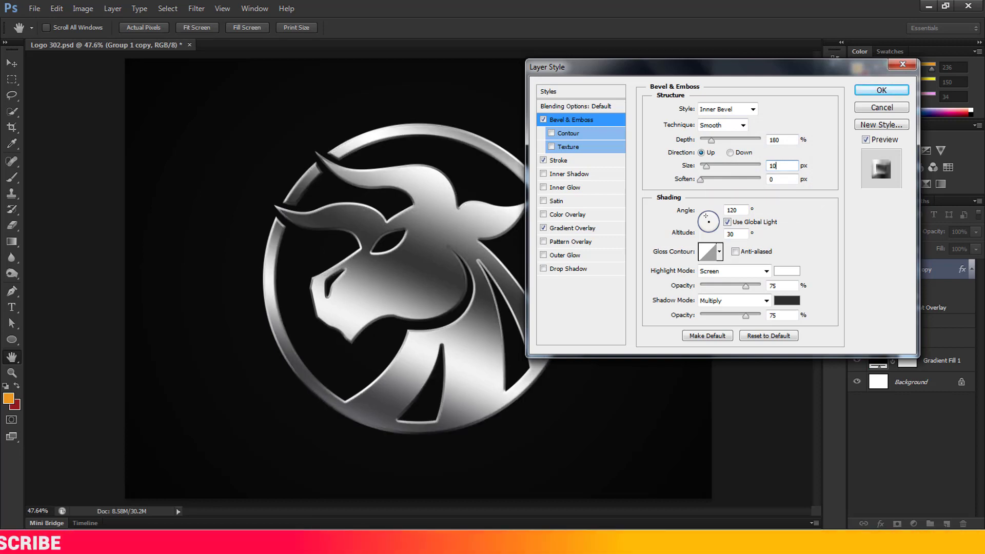
click(720, 253)
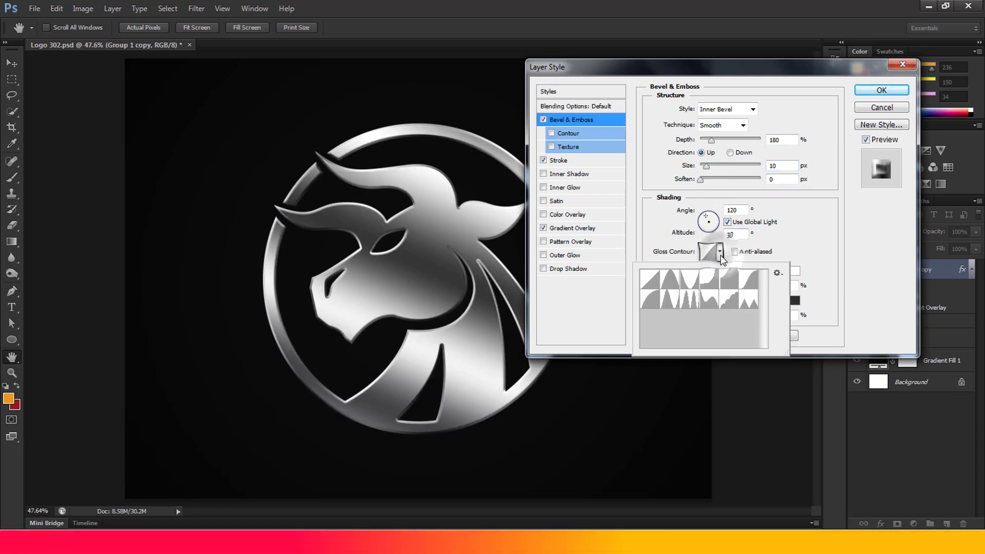
click(672, 304)
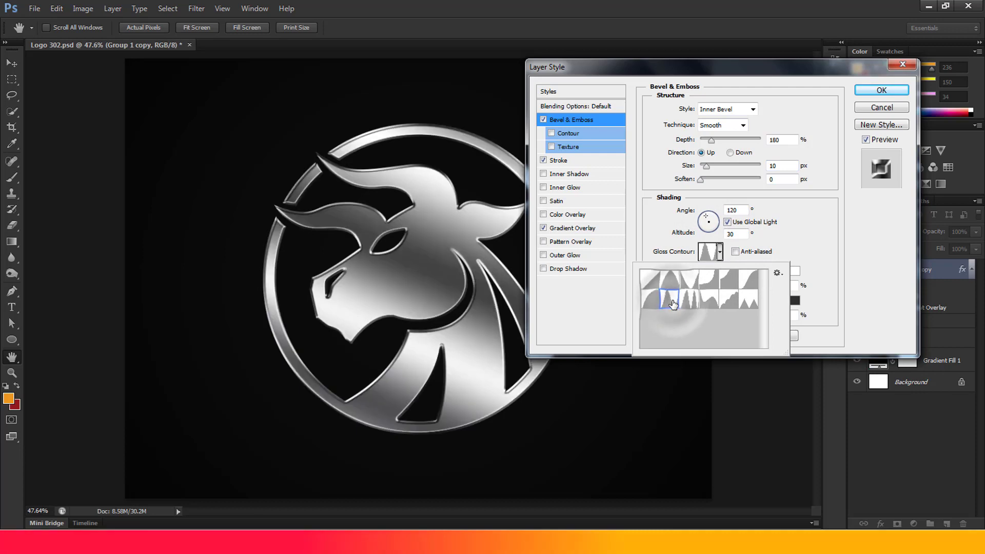
click(802, 235)
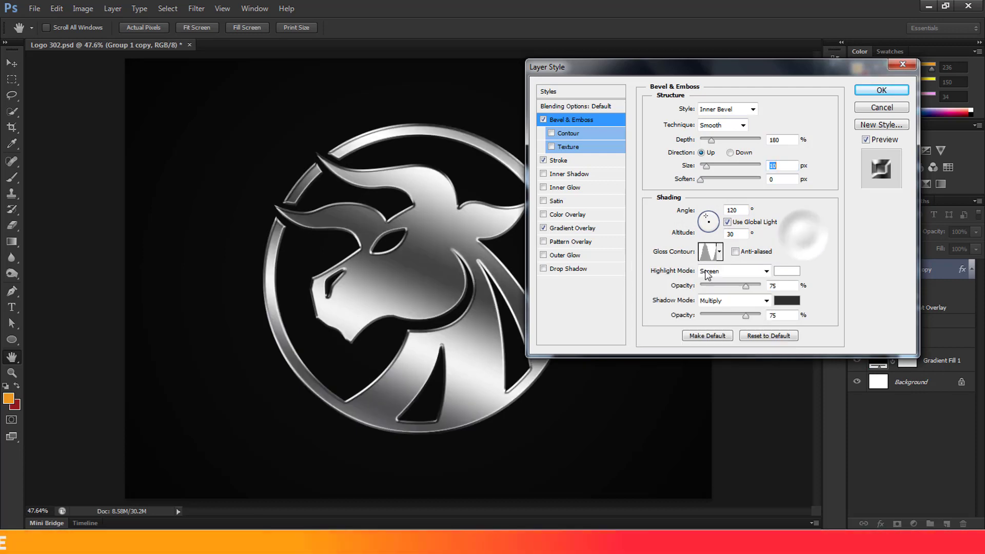
Set the Bevel & Emboss highlight color to #daf2ff.
click(786, 271)
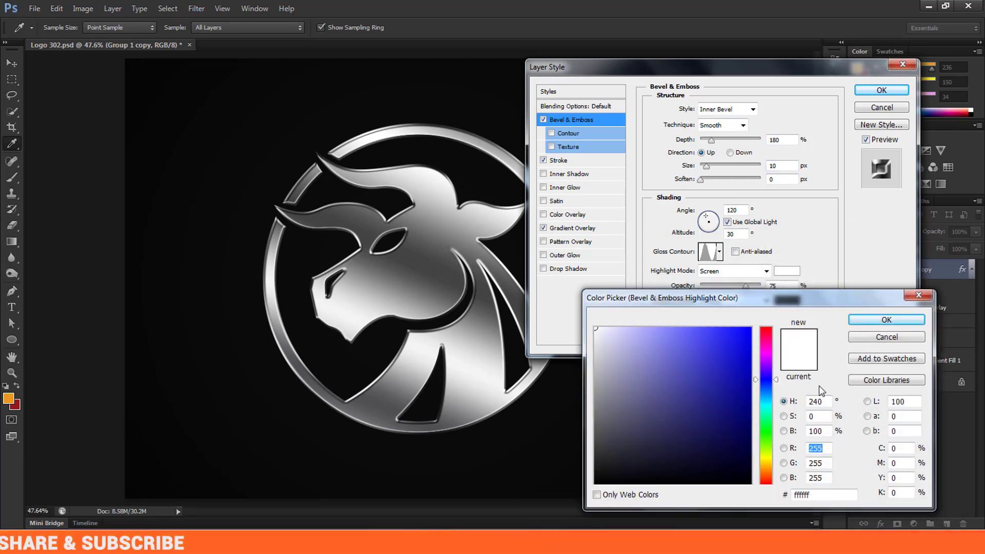
click(820, 495)
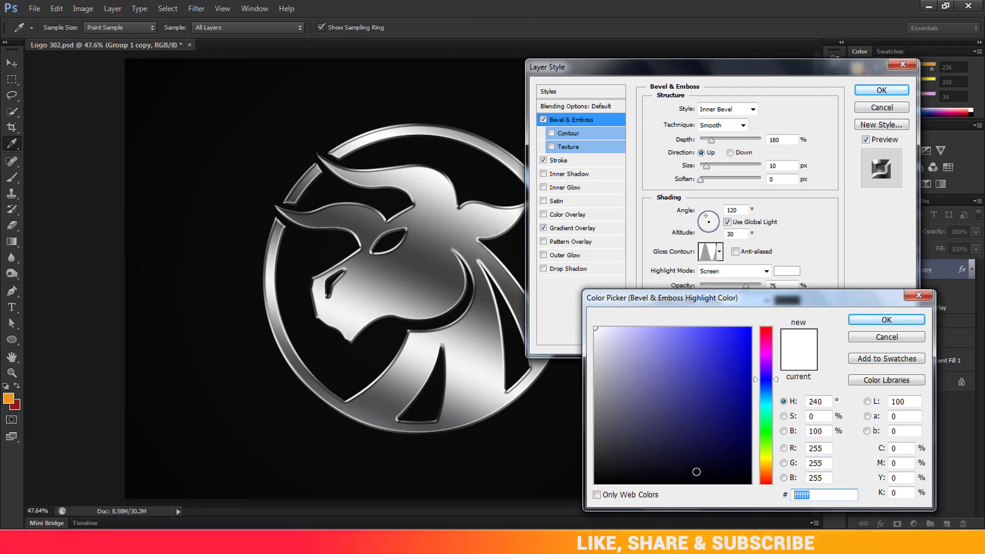
text(da)
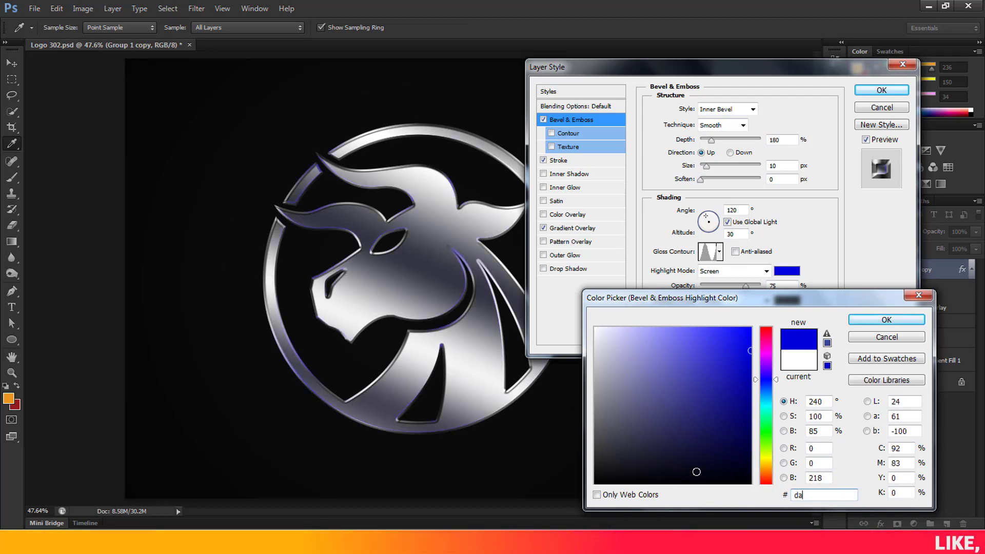
text(f)
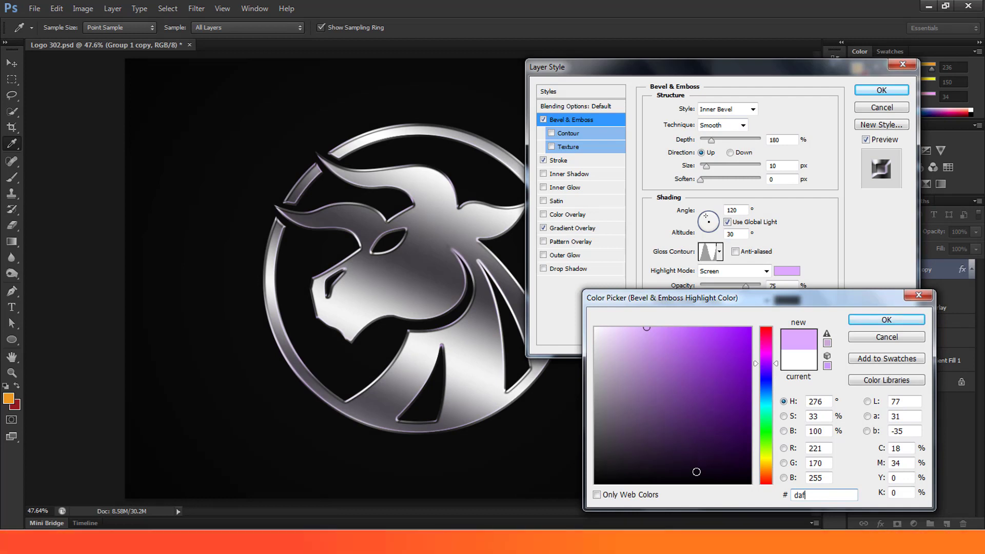
text(2)
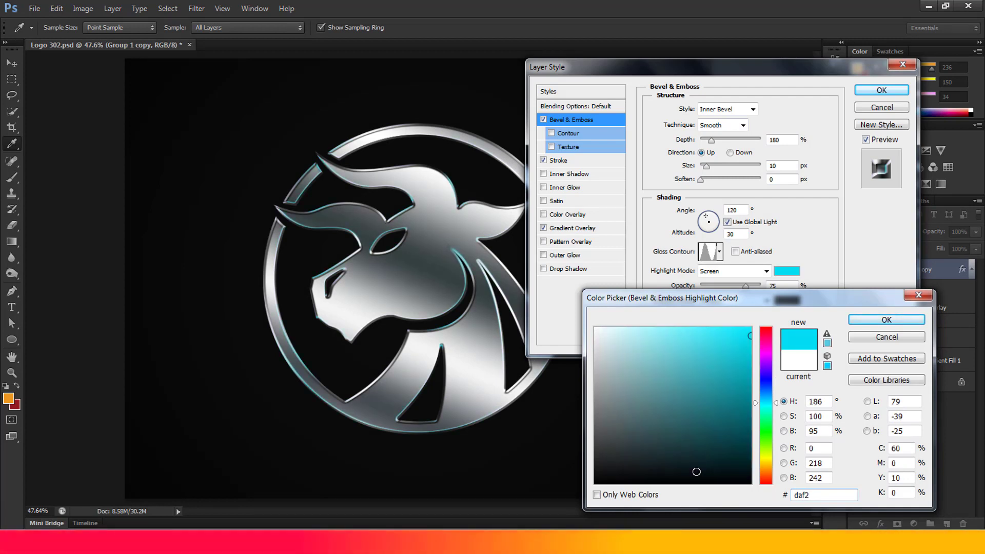
text(dd)
key(BackSpace)
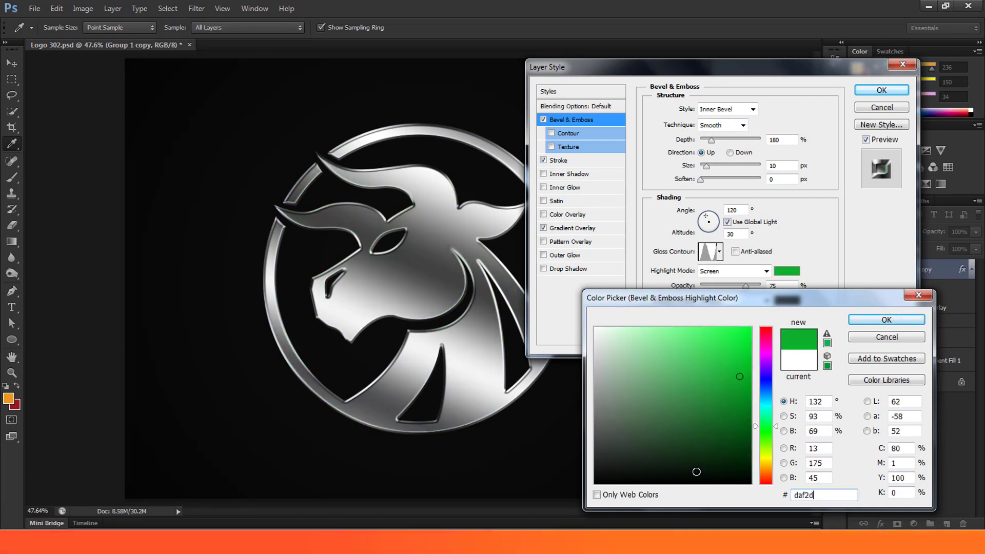
key(BackSpace)
text(ff)
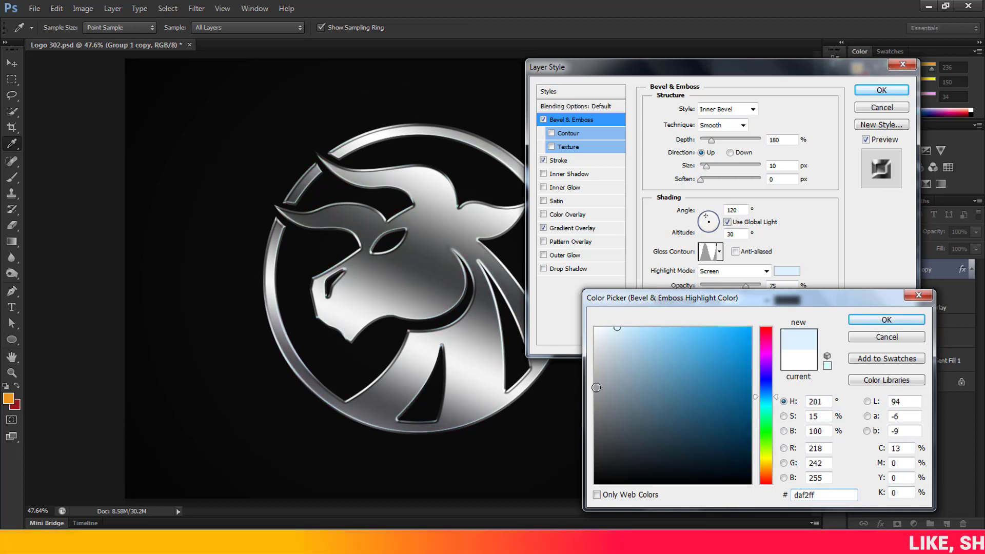
click(880, 320)
Set the Bevel & Emboss shadow color to a very dark blue, #050519.
click(786, 300)
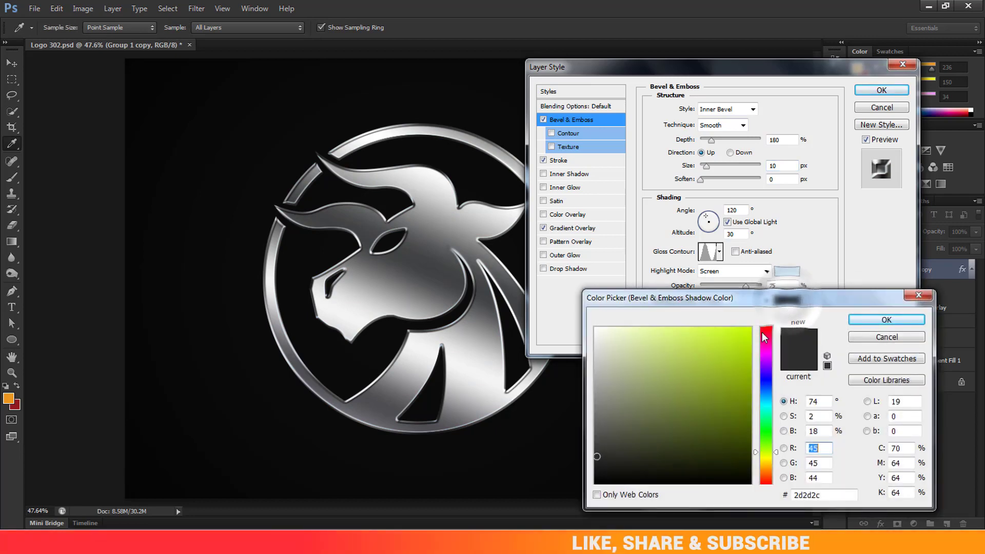
drag(765, 454, 766, 387)
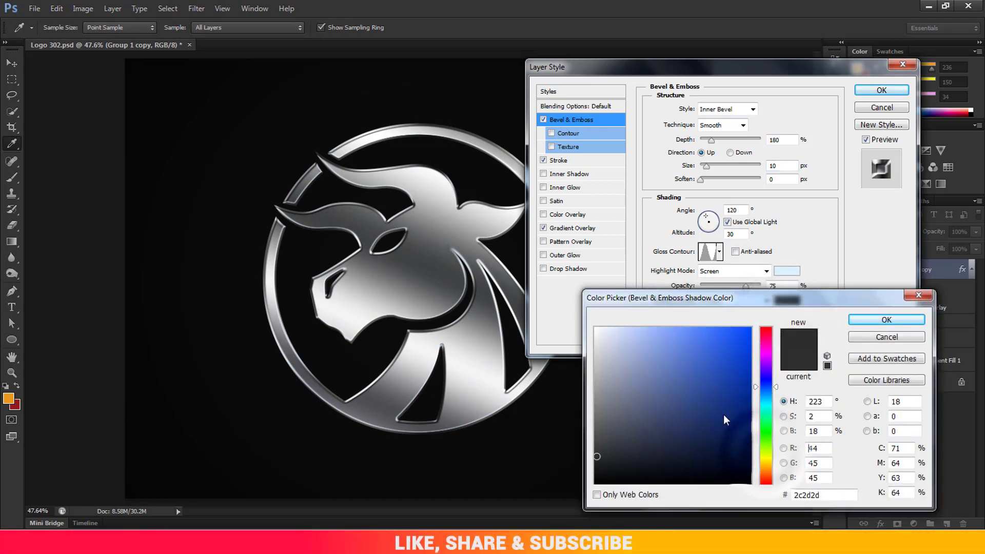
click(701, 458)
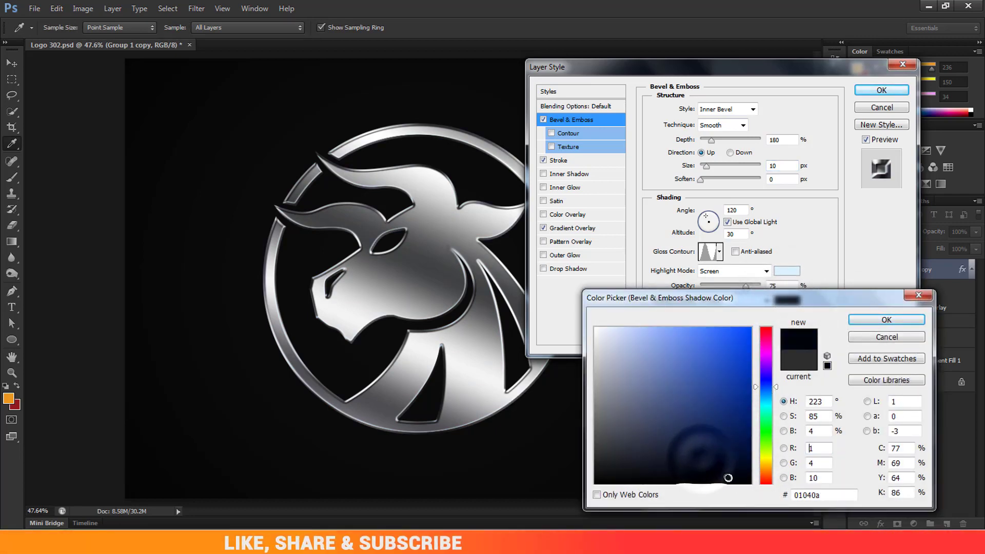
click(683, 470)
drag(684, 470, 722, 469)
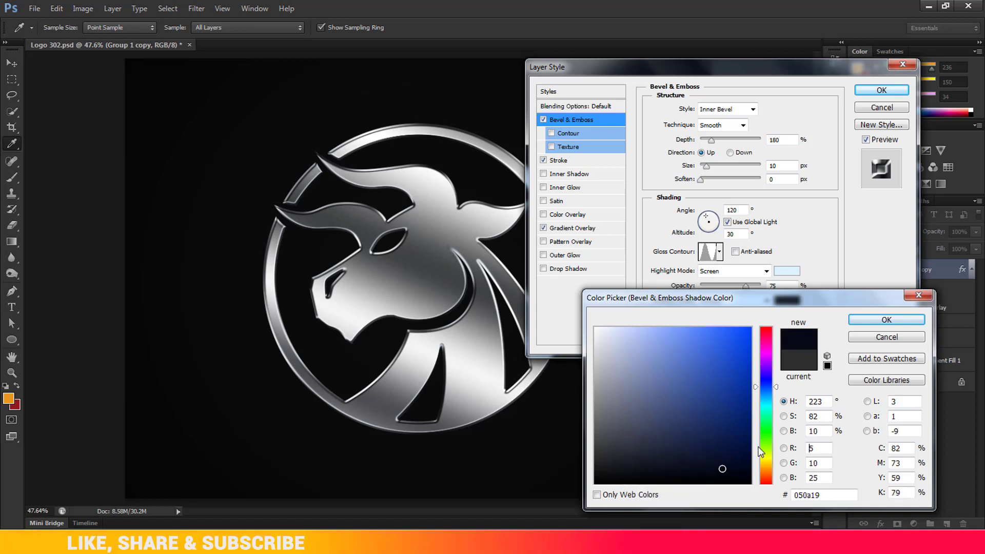
click(765, 378)
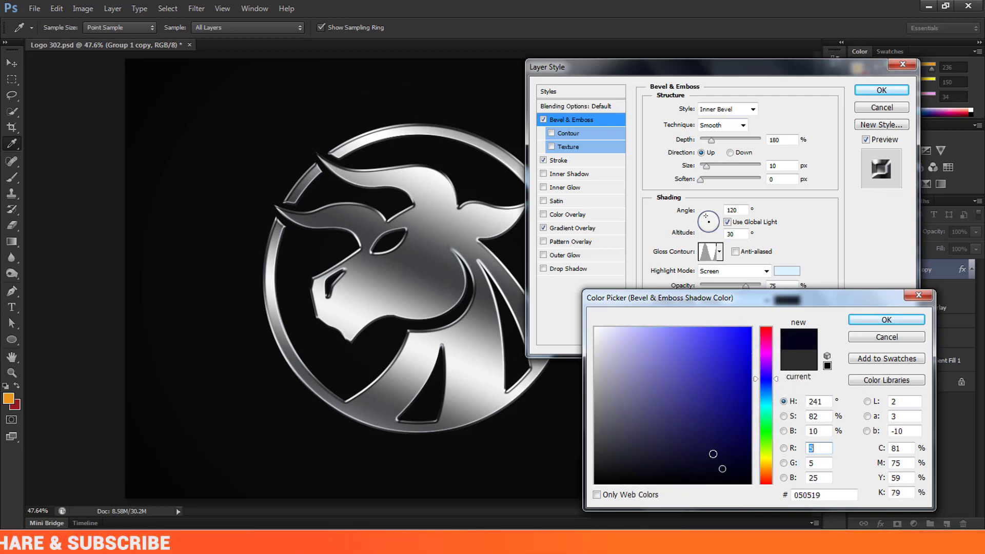
click(875, 327)
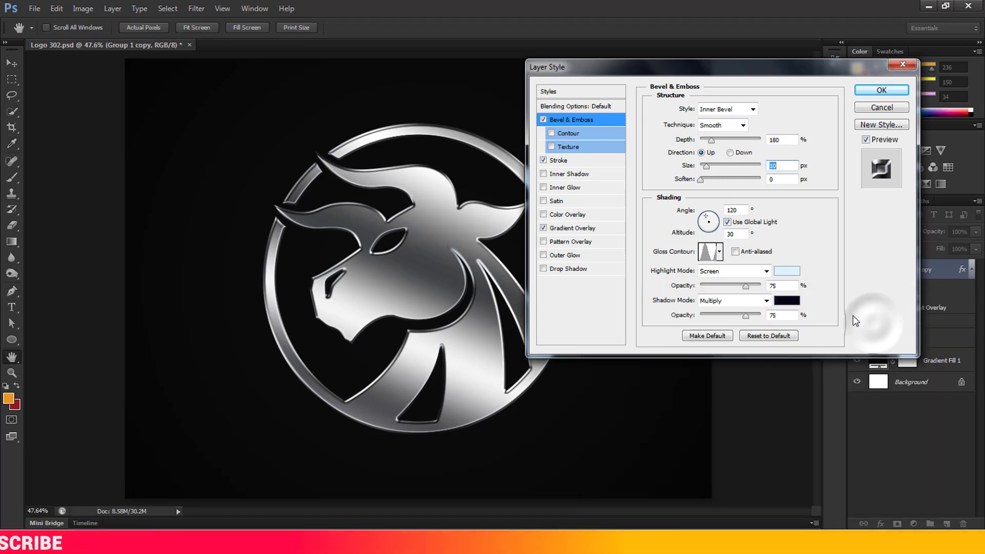
Set the bevel's highlight opacity to 88% and shadow opacity to 85%, accept the layer style and deselect the layer.
drag(752, 289, 753, 289)
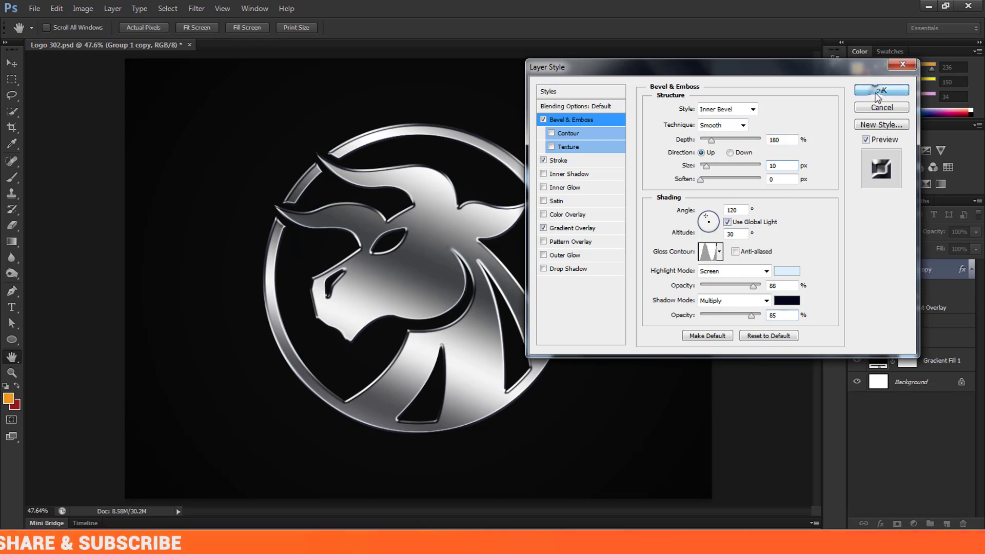
click(875, 94)
click(909, 404)
Scale the Group 1 copy logo to about 70% and place it in the upper middle of the canvas.
scroll(425, 293, up, 2)
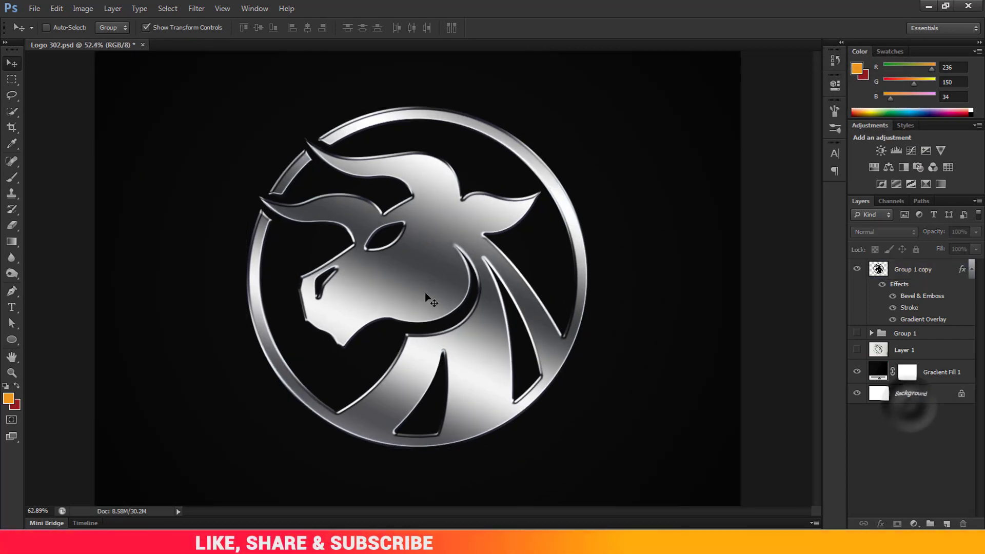
scroll(425, 293, up, 2)
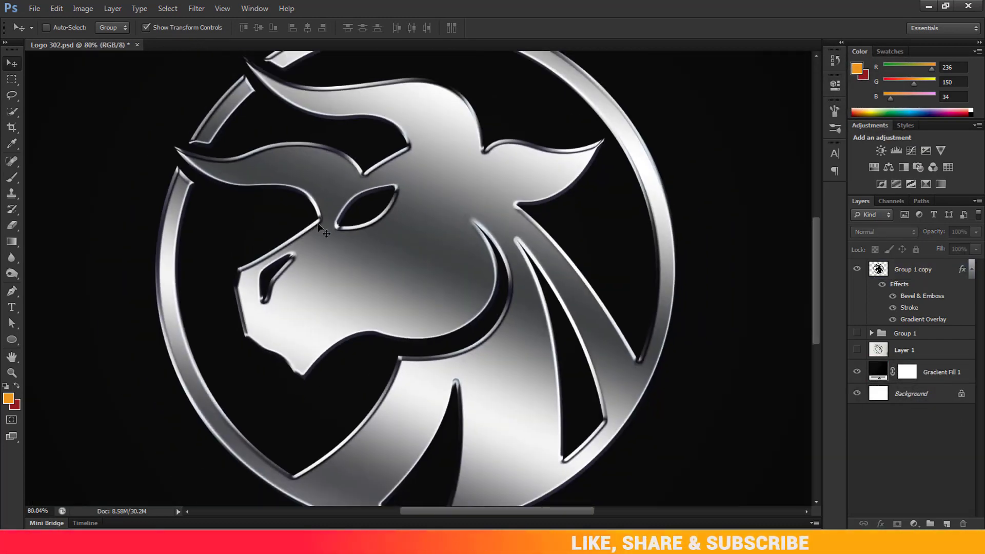
scroll(452, 266, down, 3)
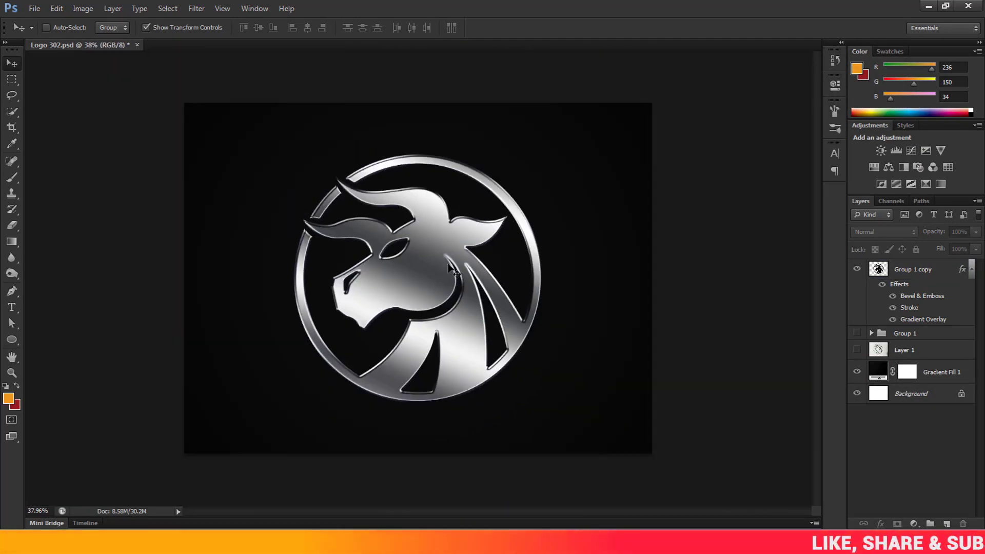
scroll(420, 282, up, 1)
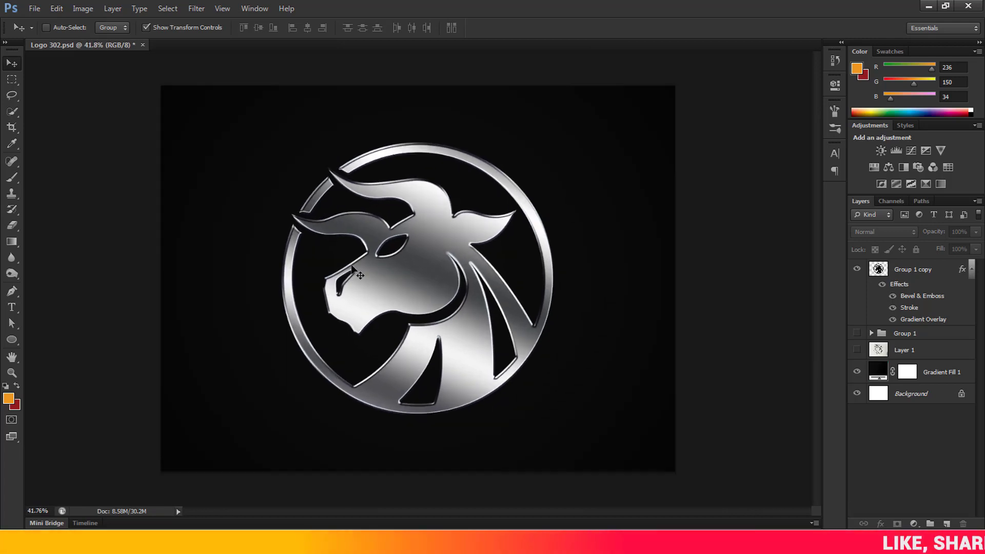
click(926, 274)
drag(557, 411, 486, 352)
drag(457, 256, 494, 220)
drag(525, 313, 503, 296)
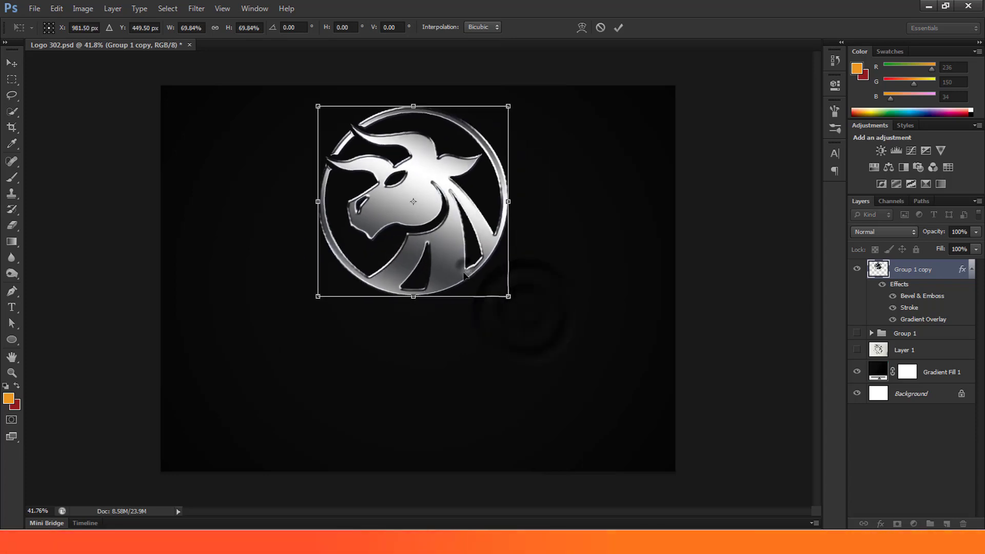
drag(458, 222, 461, 246)
click(619, 27)
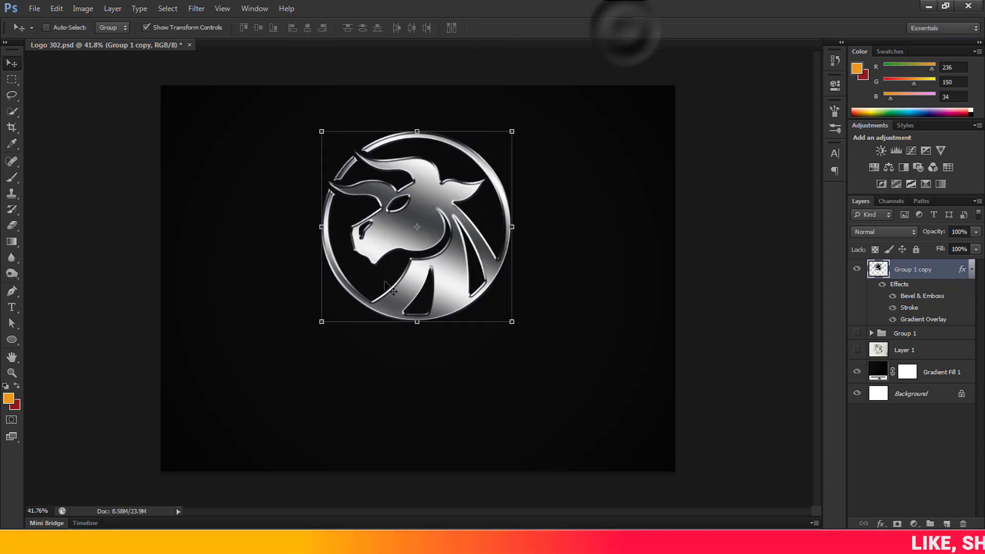
Add the text BULL below the logo in the orange Terminator Real NFI font.
scroll(334, 256, up, 2)
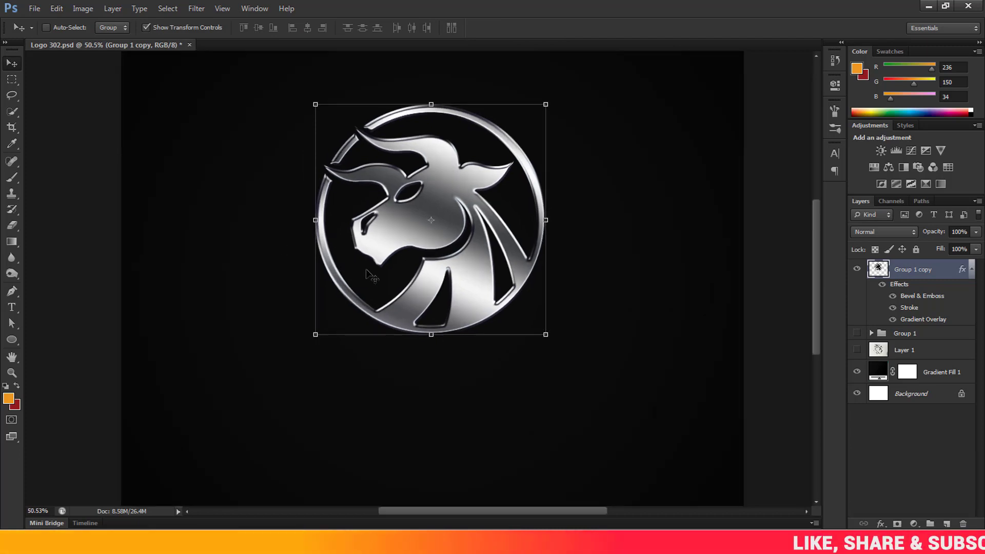
click(11, 307)
click(343, 410)
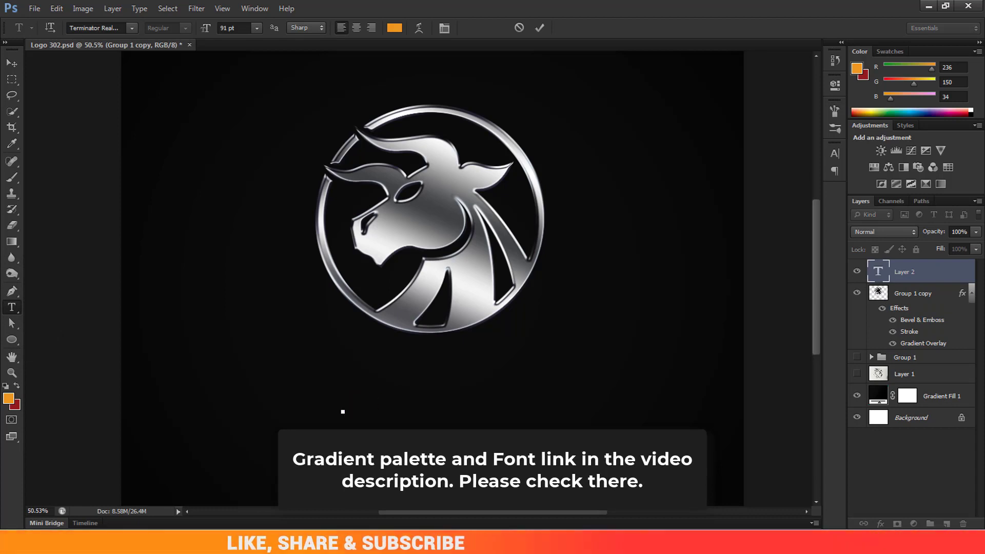
text(BU)
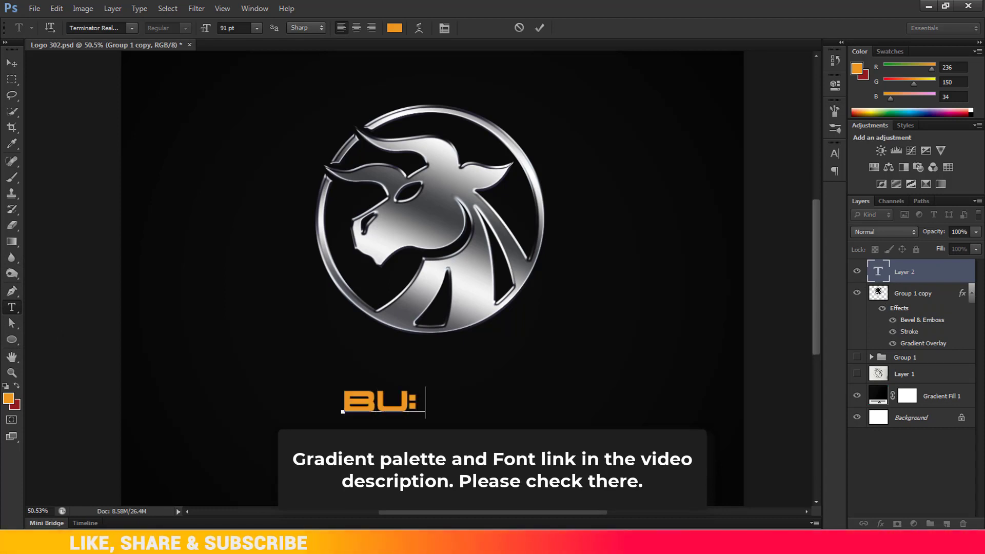
text(LL)
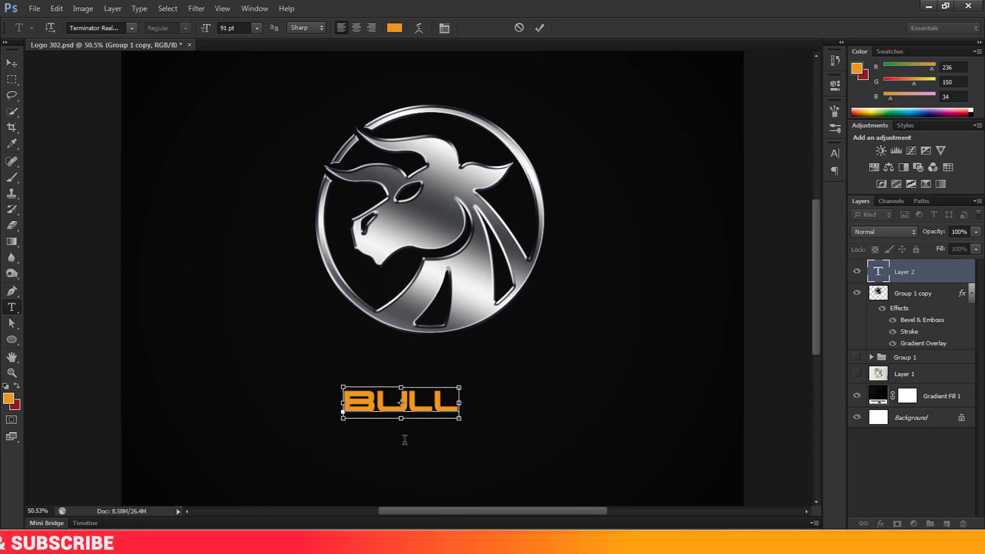
Set the BULL text's font size to 200 pt, shift it under the logo and commit the text.
key(ctrl+a)
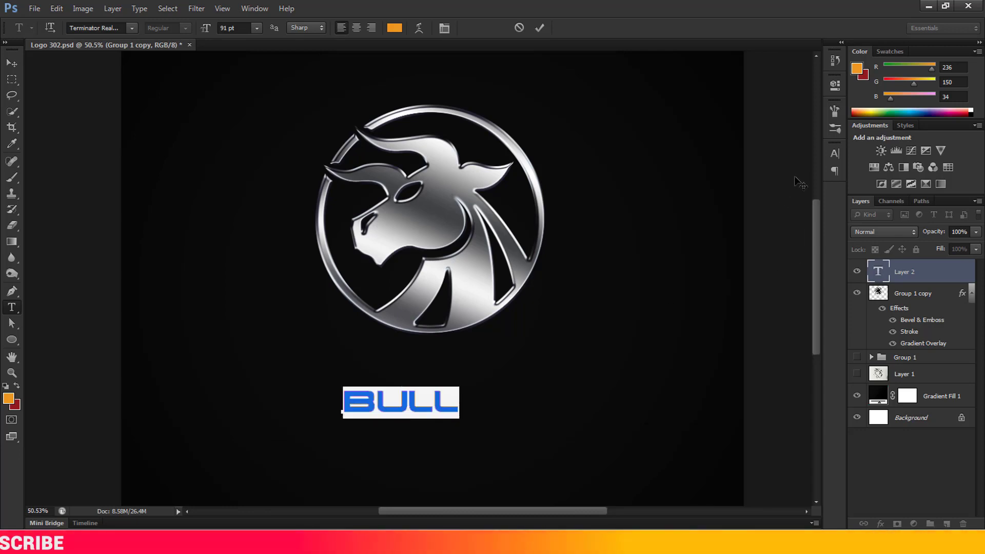
click(833, 155)
click(755, 160)
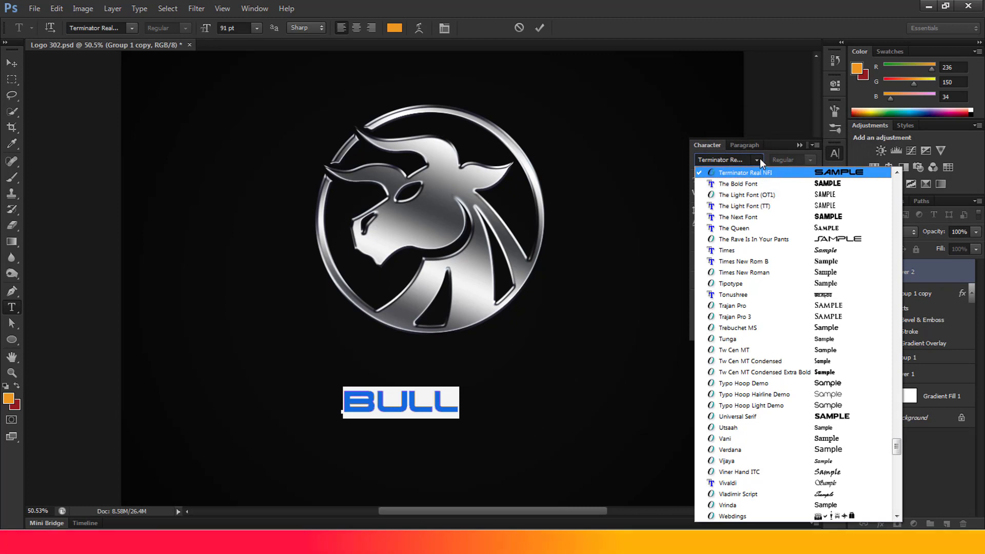
click(757, 160)
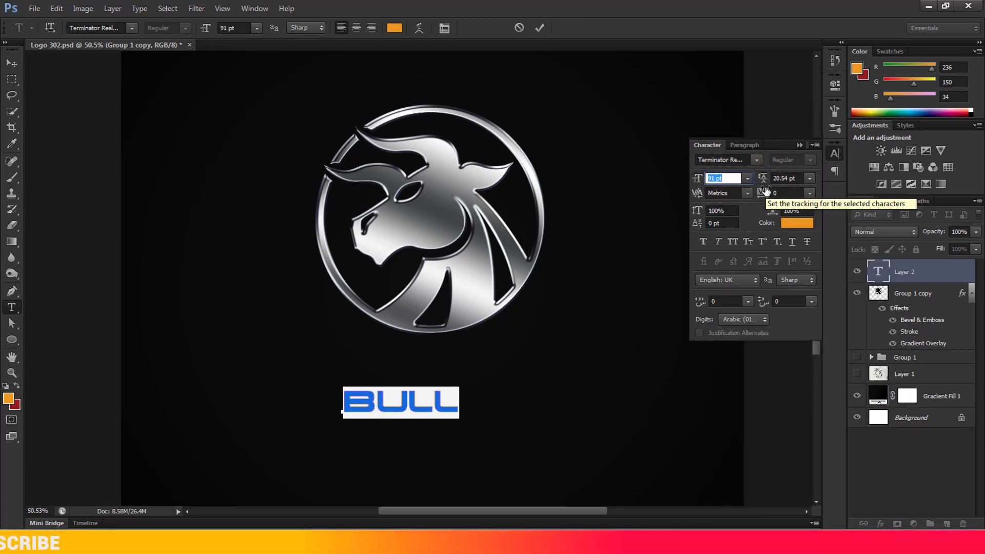
text(200)
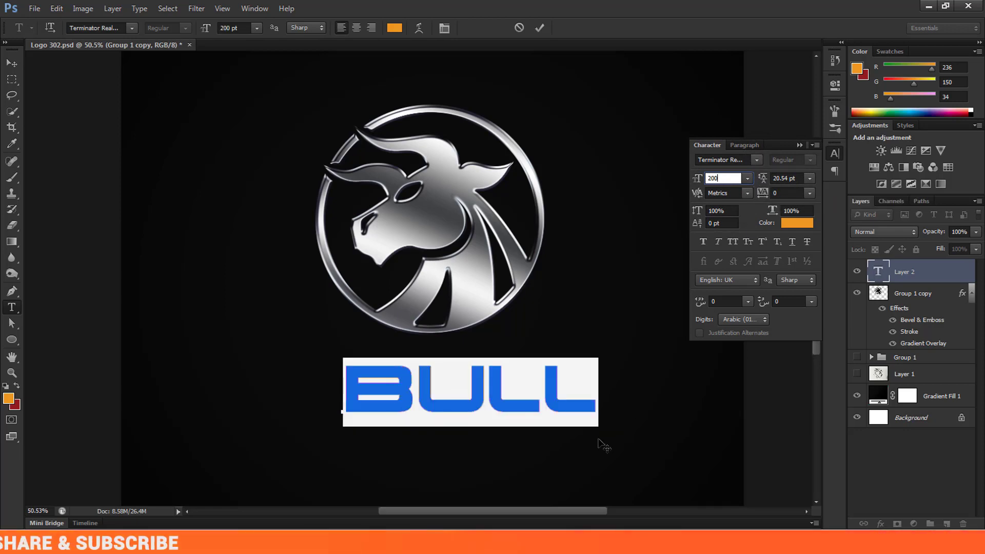
key(Return)
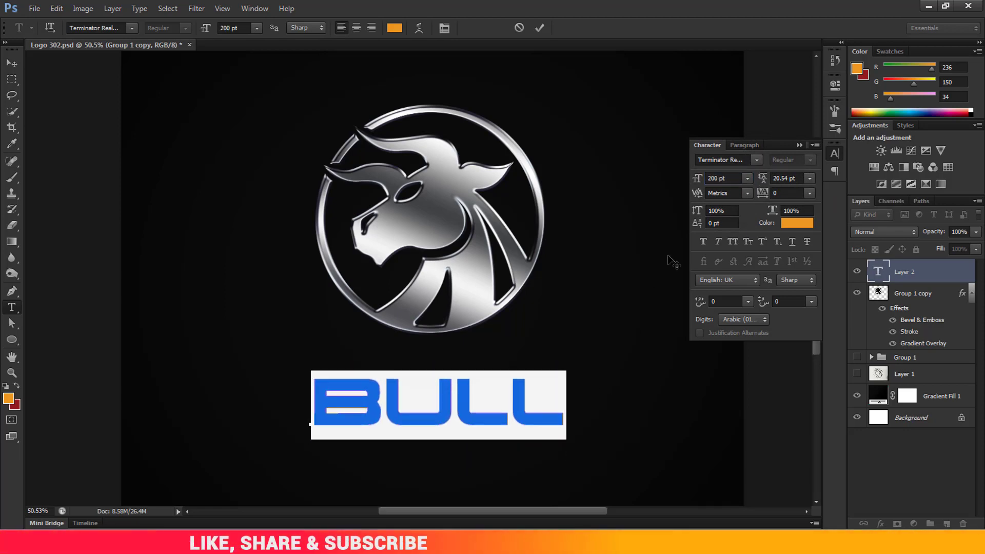
click(701, 184)
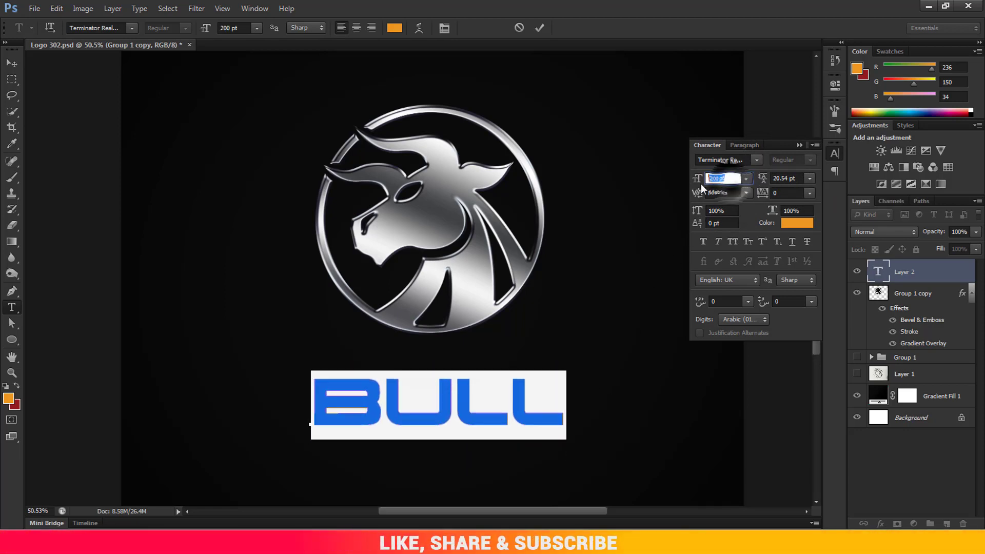
click(541, 27)
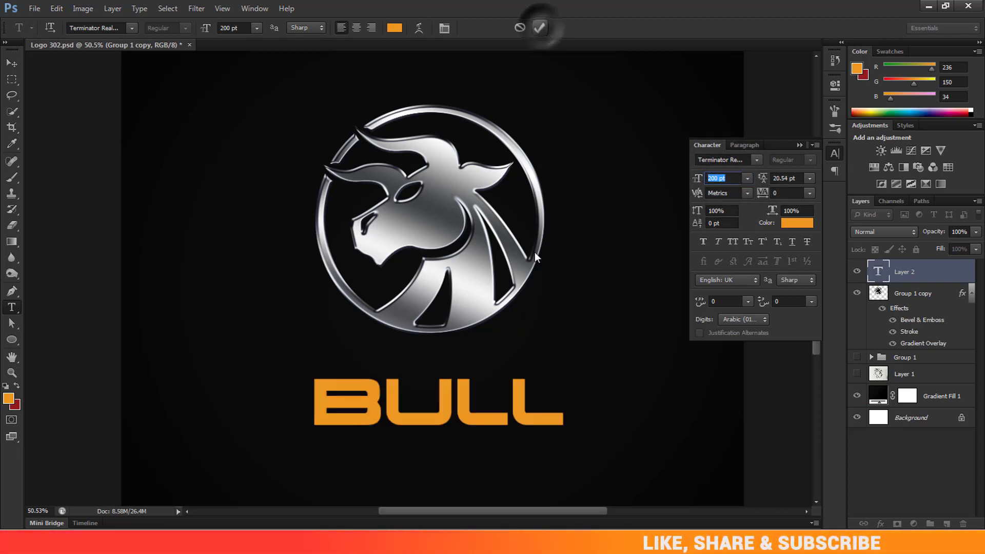
Set the BULL text to 150 pt with tracking 60 and position it centered just beneath the logo circle.
click(422, 402)
scroll(431, 384, down, 2)
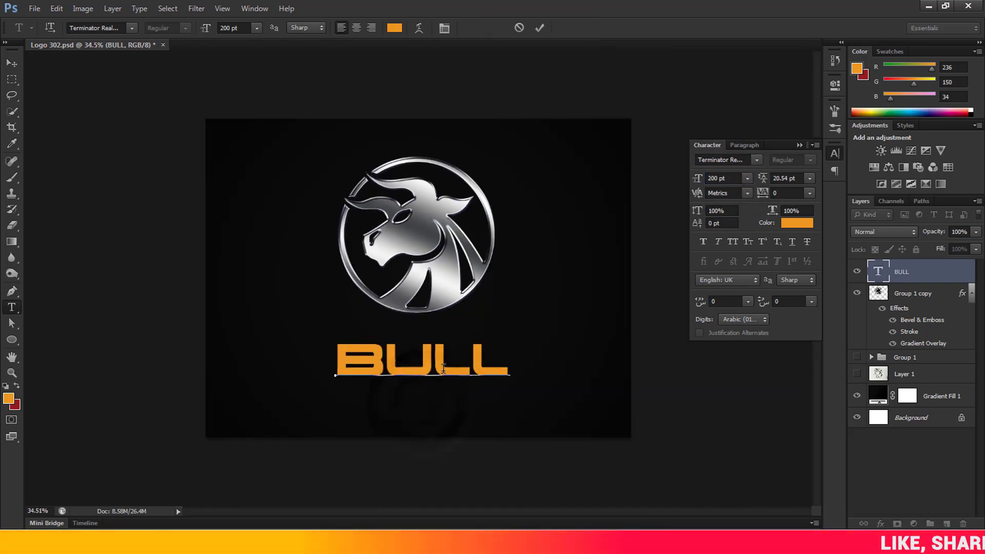
click(919, 300)
scroll(413, 347, up, 2)
double_click(374, 380)
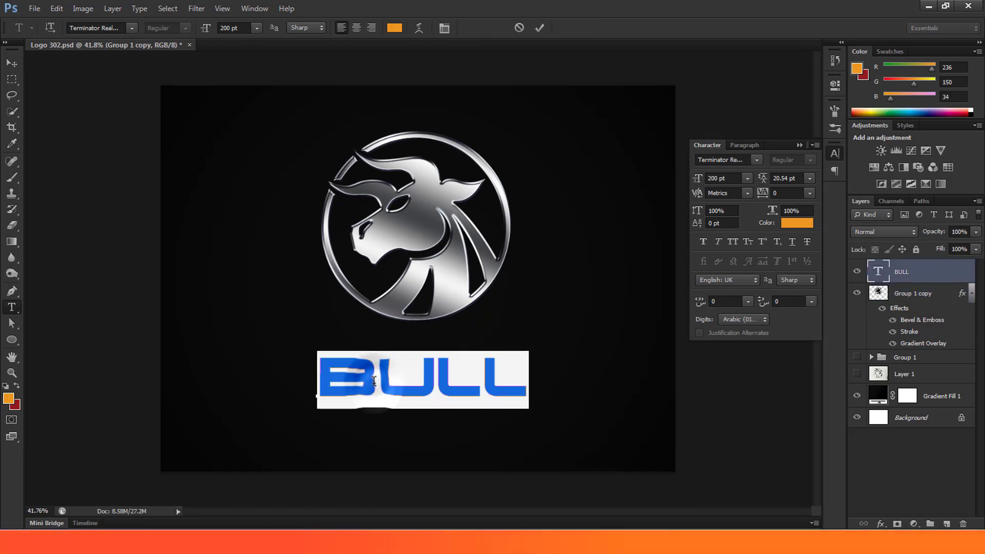
click(724, 178)
text(150)
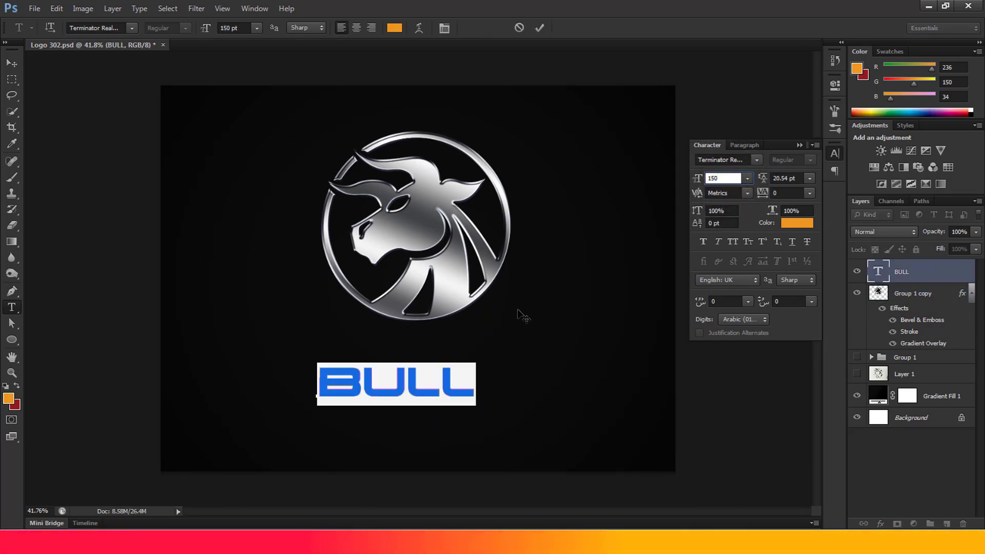
drag(522, 436, 589, 401)
scroll(784, 194, up, 2)
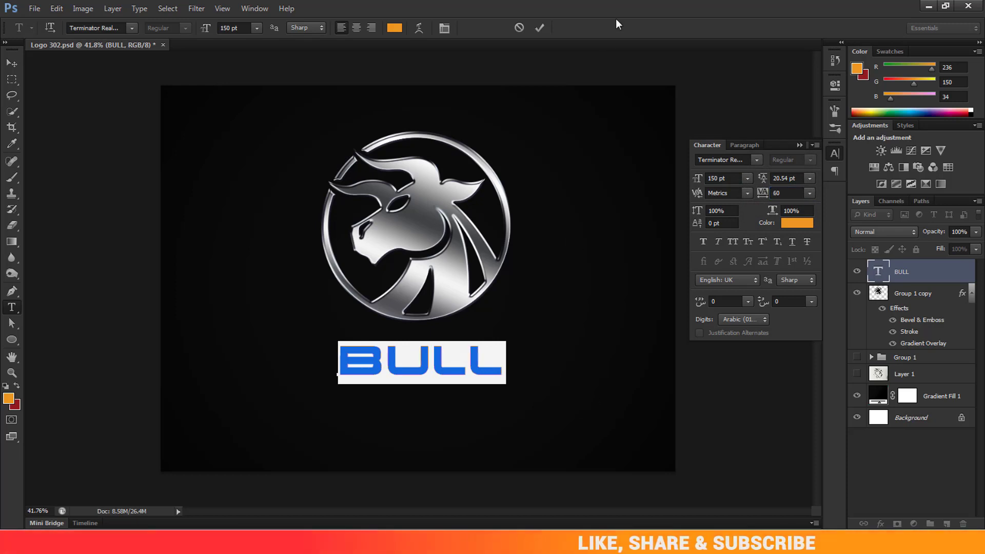
Commit the BULL text, align it with the Group 1 copy logo on their horizontal centers, and nudge it slightly up toward the circle.
click(540, 28)
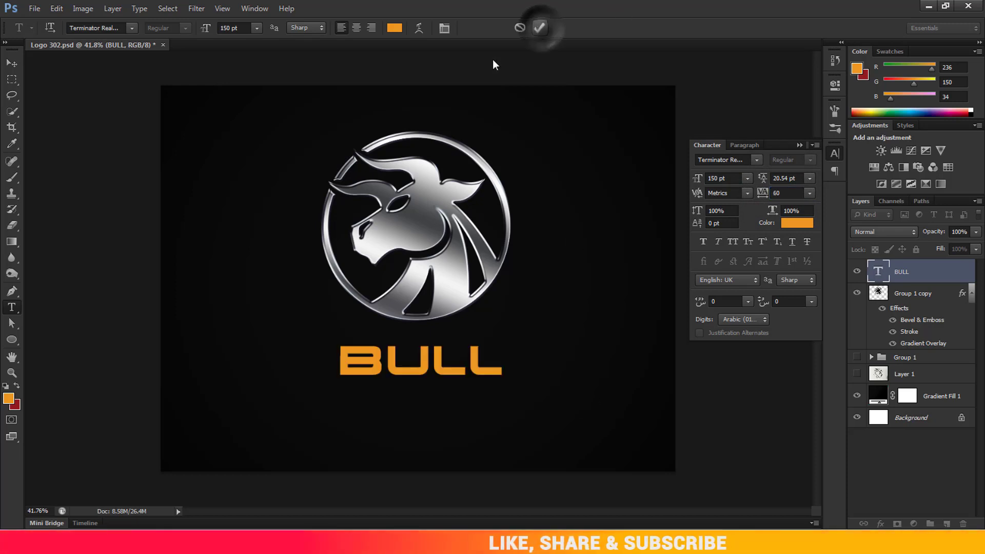
shift+click(907, 293)
key(v)
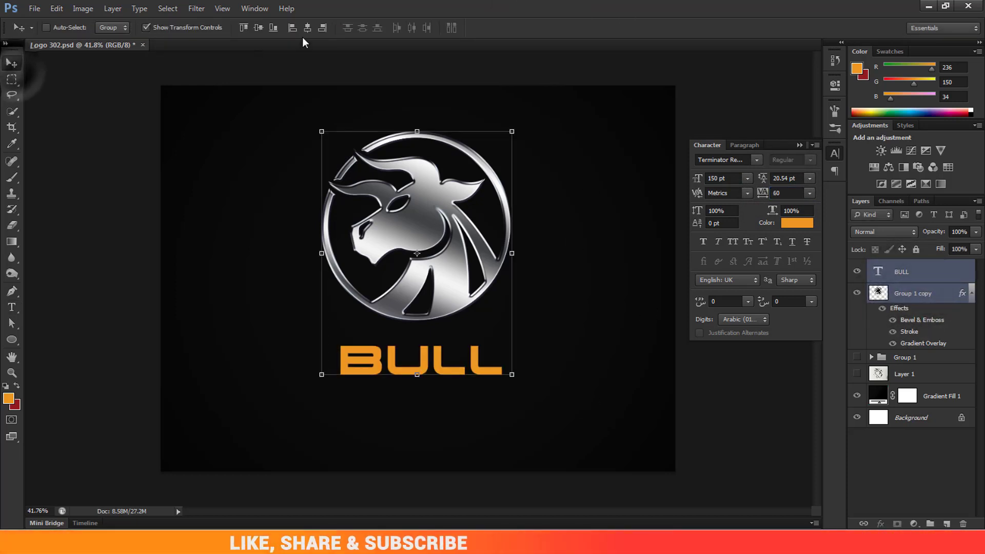
click(259, 27)
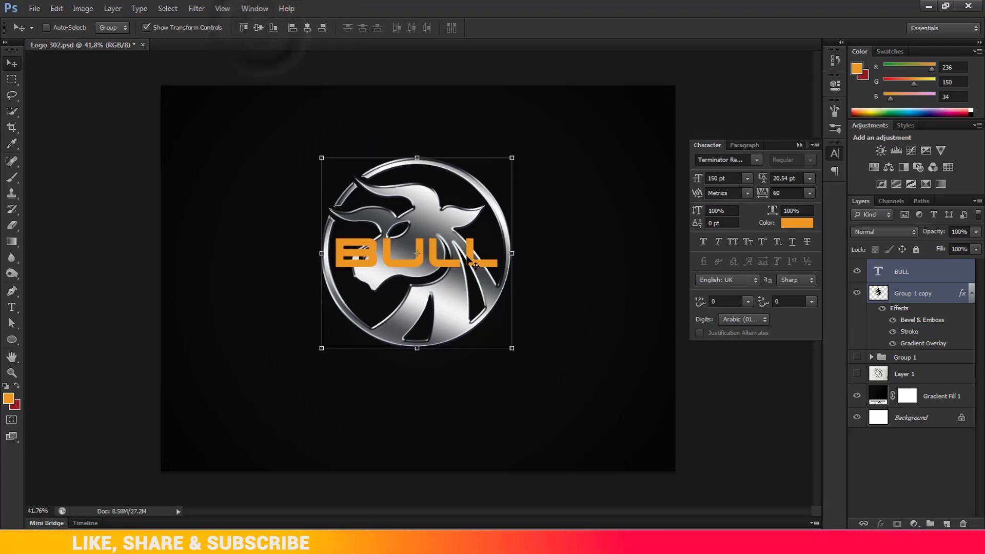
key(ctrl+z)
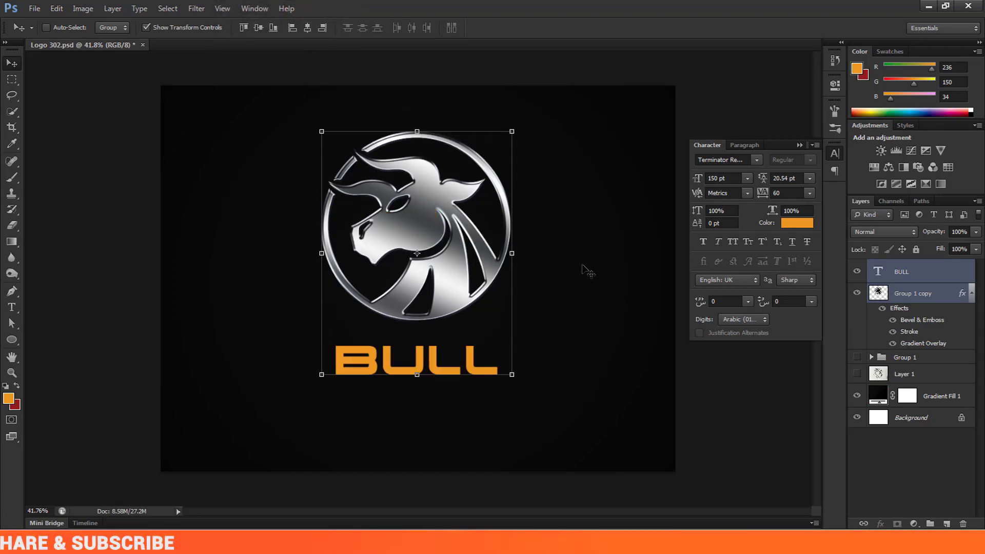
click(903, 271)
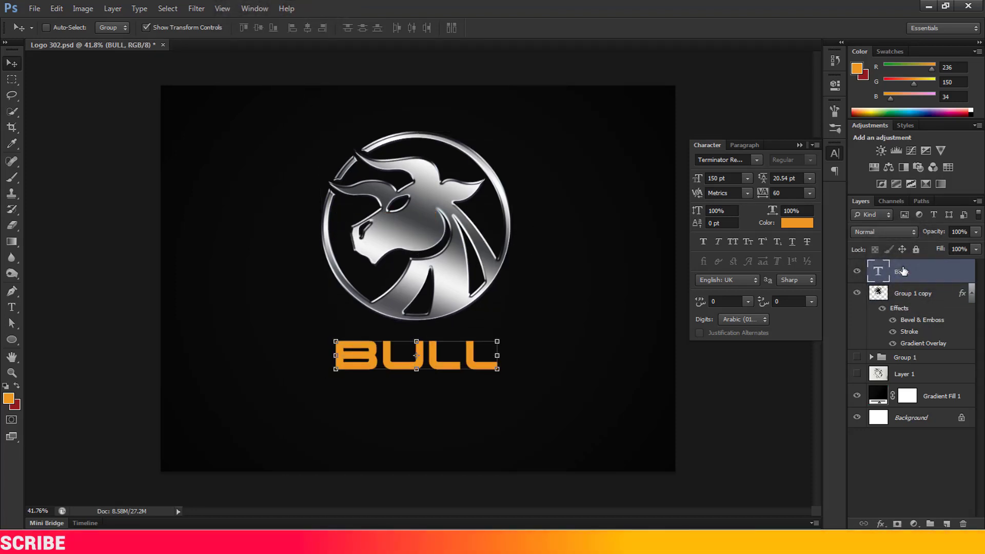
Group the BULL text layer and the Group 1 copy logo layer together.
shift+click(909, 297)
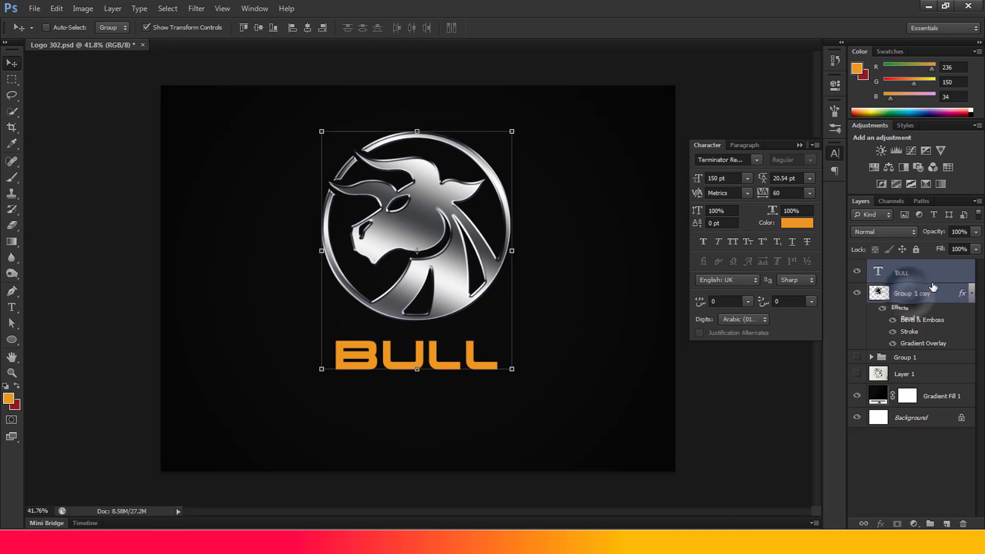
click(86, 8)
click(105, 11)
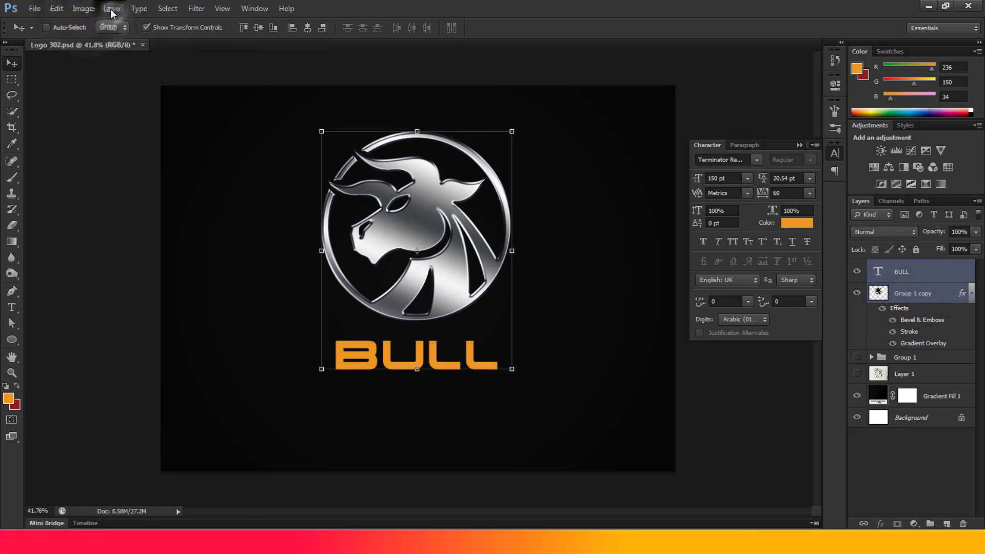
click(113, 11)
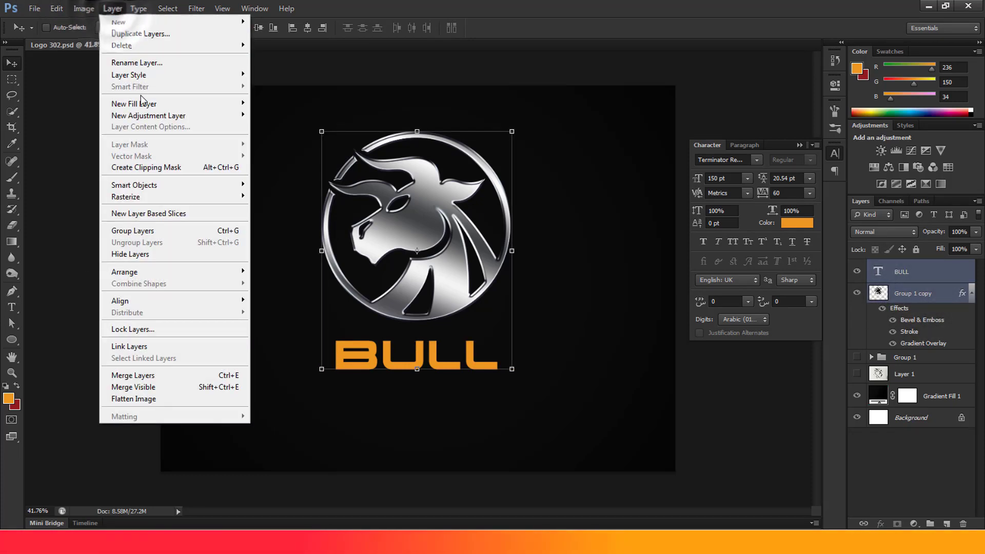
click(152, 231)
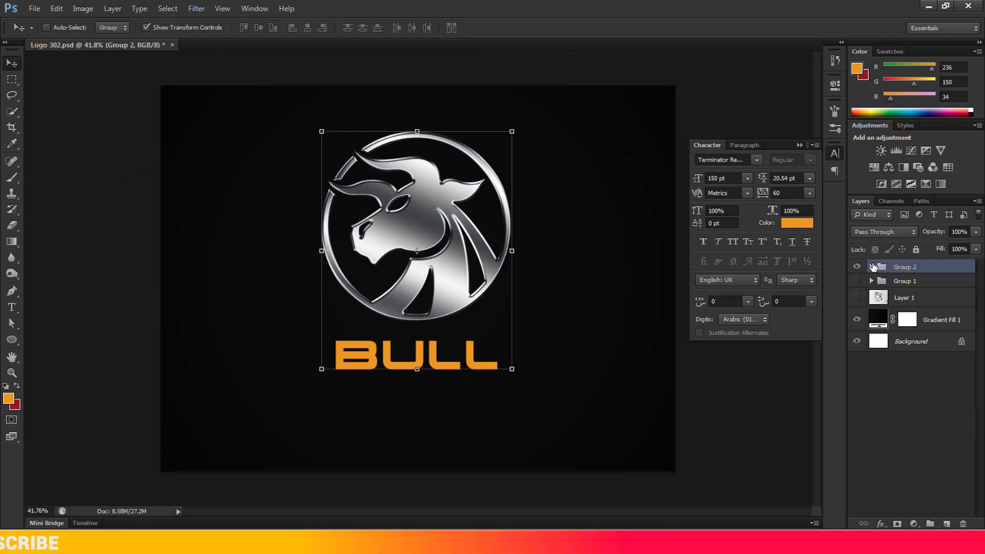
Copy the layer style of the Group 1 copy logo inside Group 2.
click(871, 267)
click(929, 308)
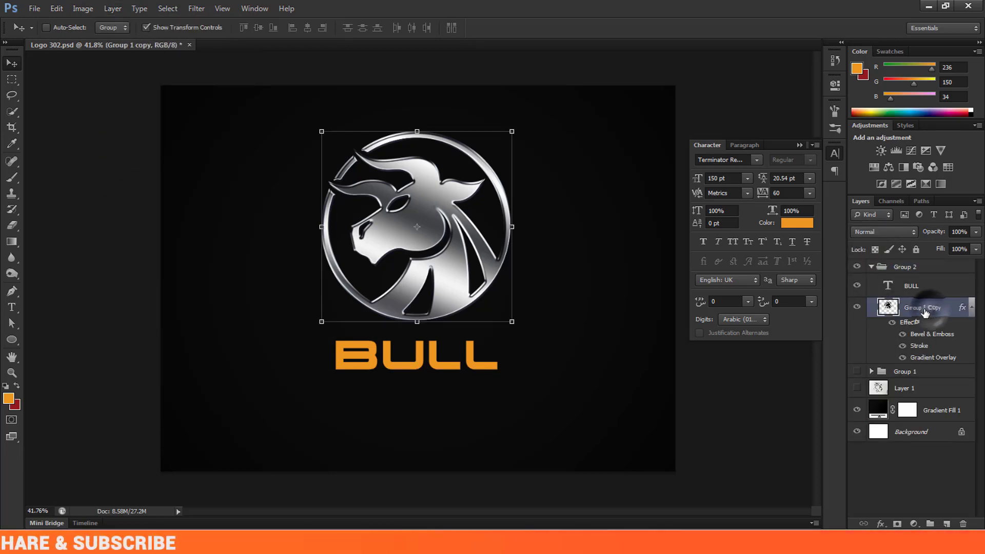
right_click(925, 309)
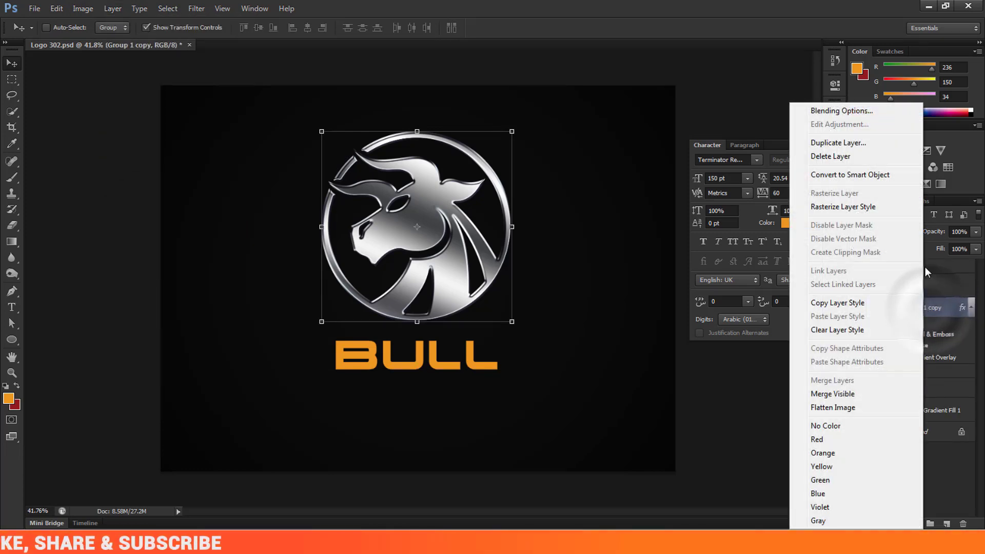
click(839, 304)
click(900, 267)
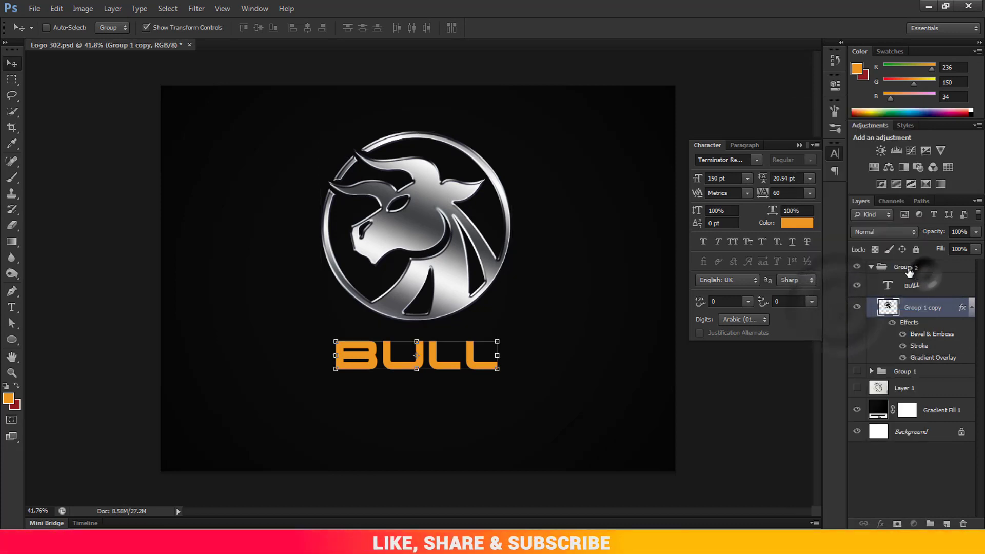
Rename Group 2 as fianal logo.
click(871, 267)
double_click(905, 266)
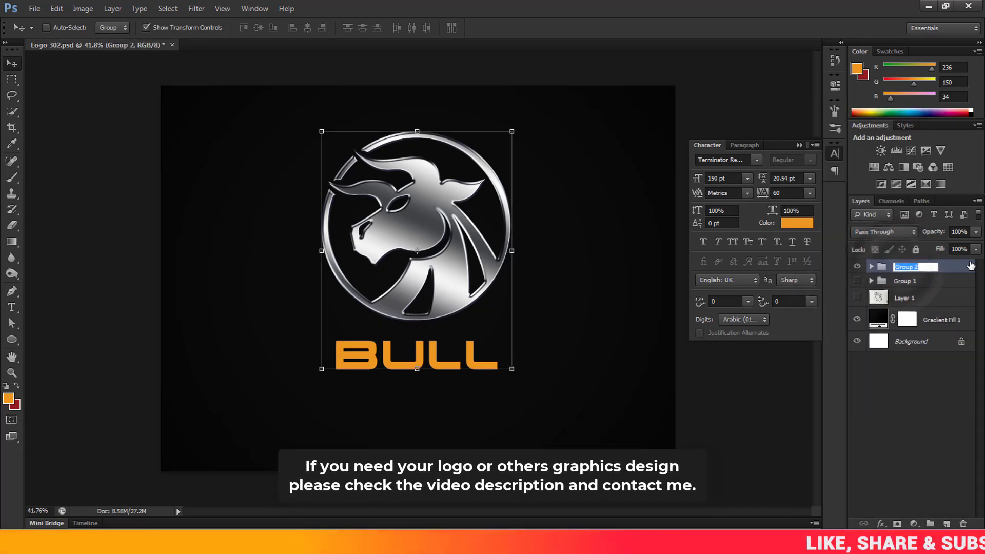
text(fian)
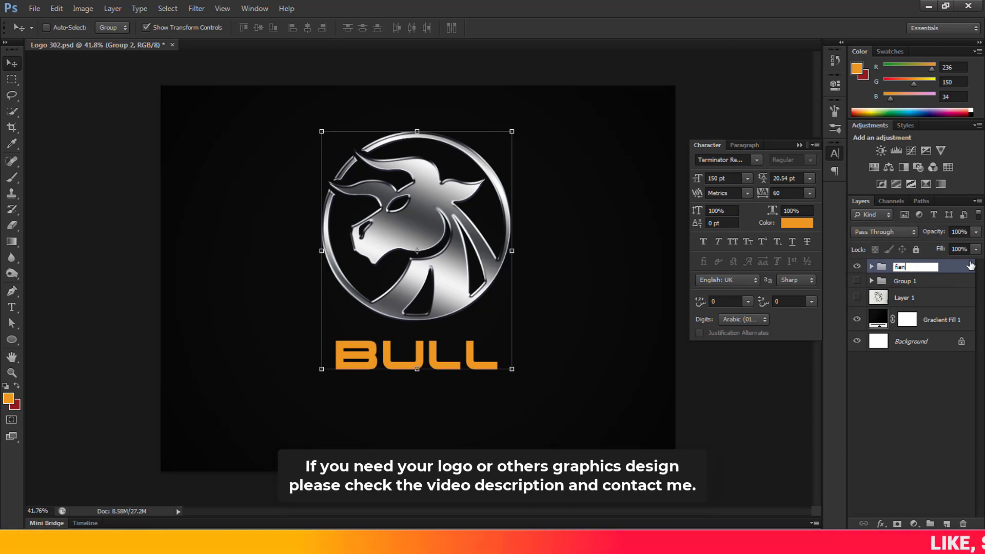
text(al logo)
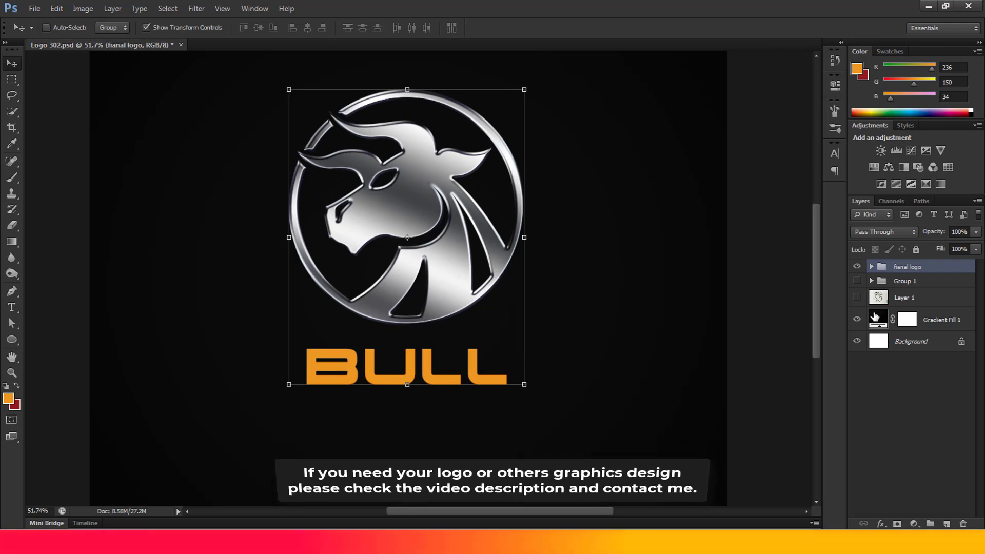
Center the fianal logo group on the canvas by aligning its vertical and horizontal centers with the Background layer.
click(871, 267)
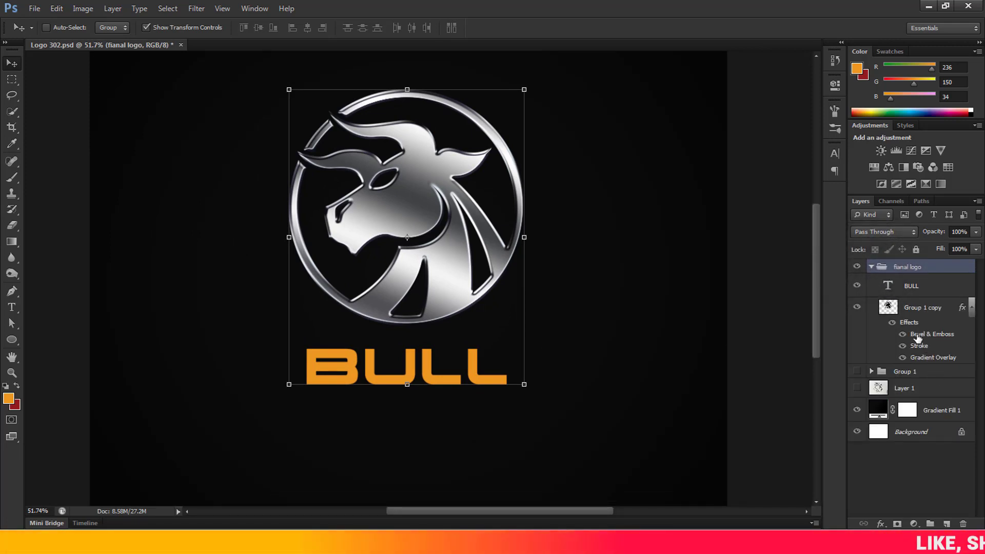
click(871, 267)
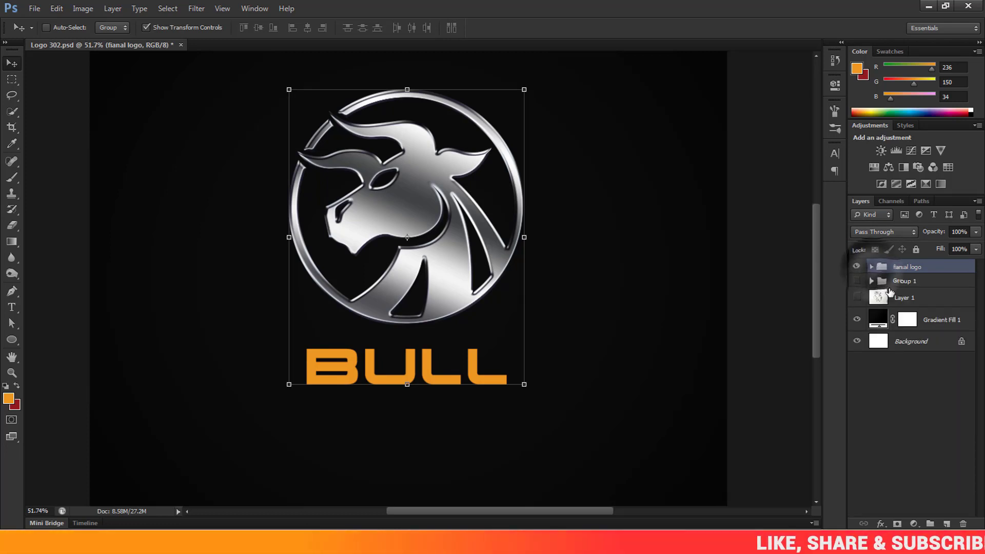
click(916, 341)
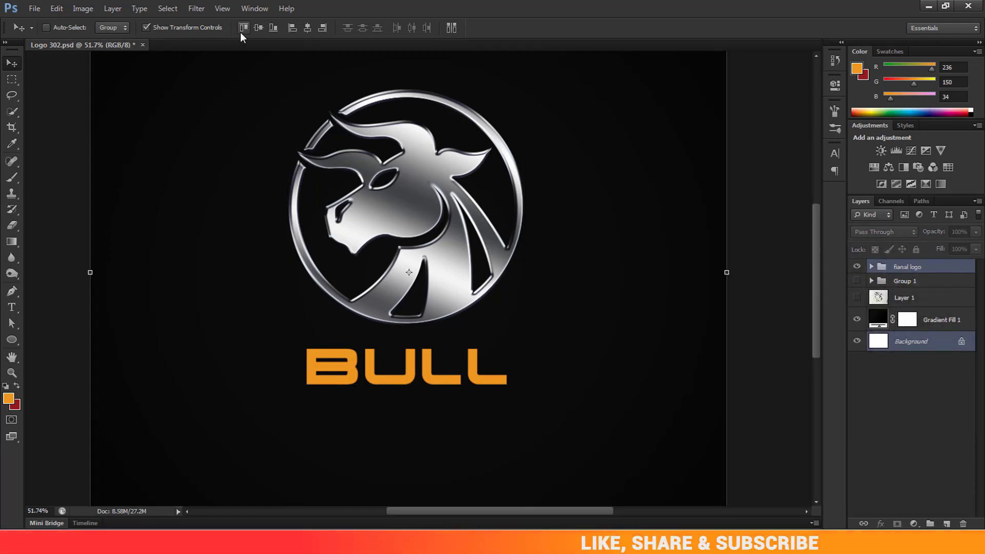
click(258, 27)
click(308, 28)
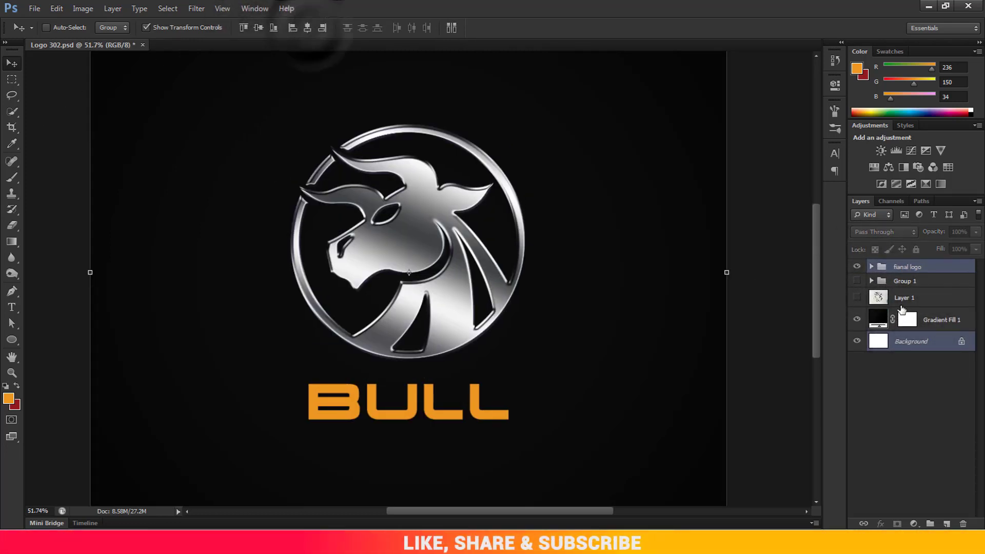
drag(590, 227, 611, 303)
click(871, 267)
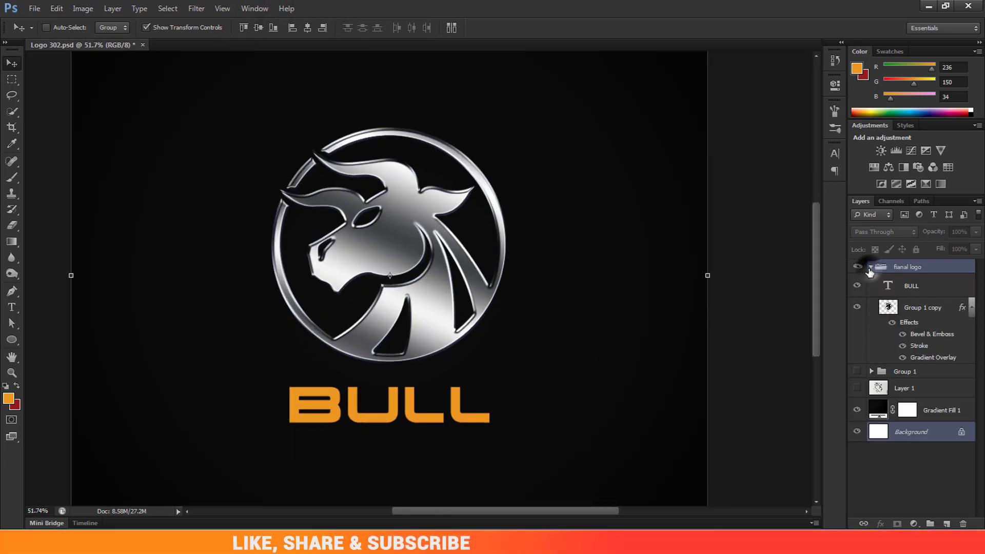
click(903, 307)
click(926, 291)
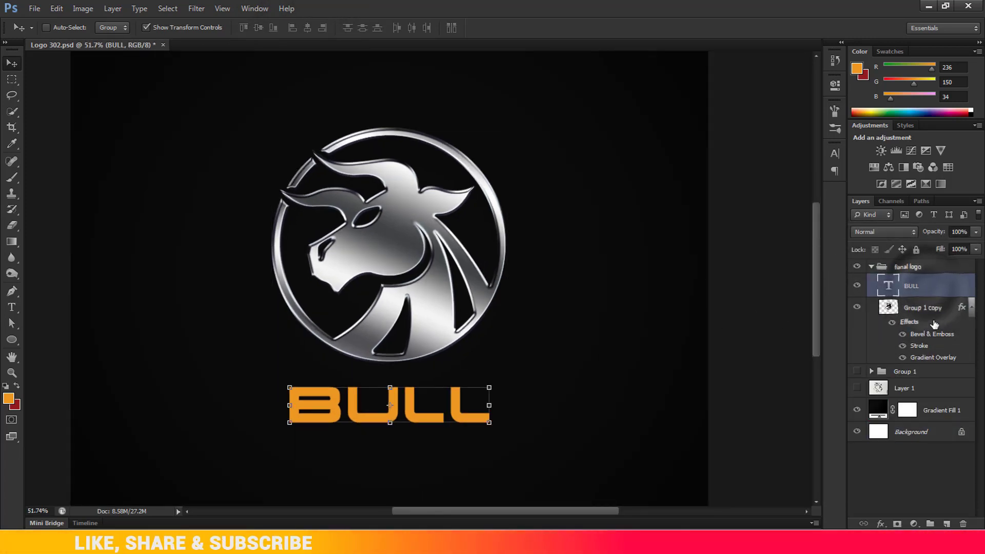
click(923, 306)
right_click(919, 308)
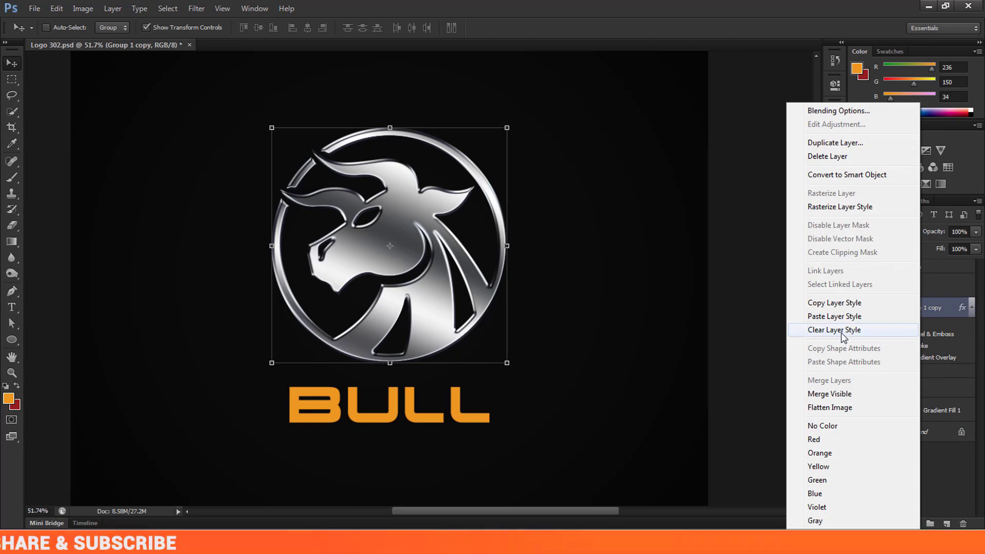
click(841, 330)
key(ctrl+z)
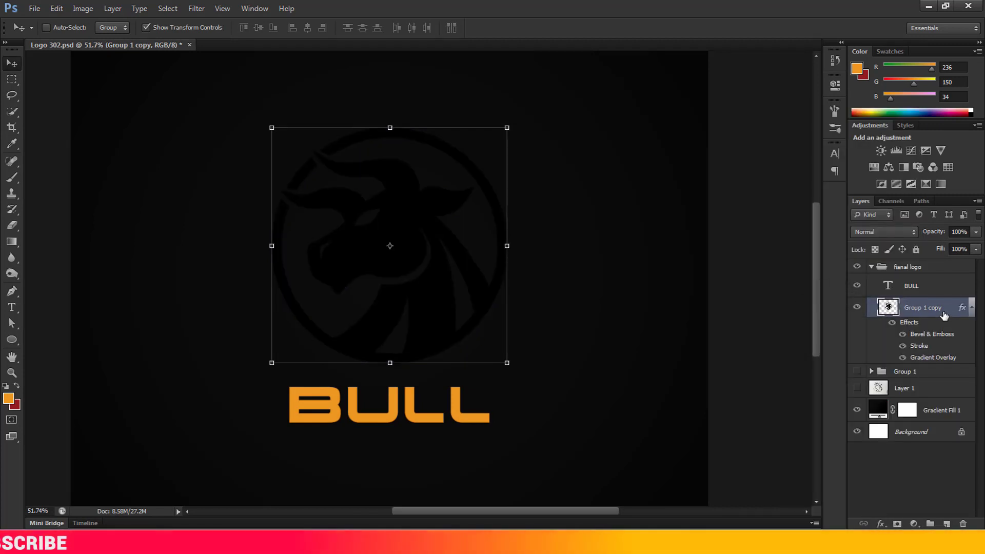
Copy the metallic layer style from the Group 1 copy logo and paste it onto the BULL text layer.
right_click(931, 309)
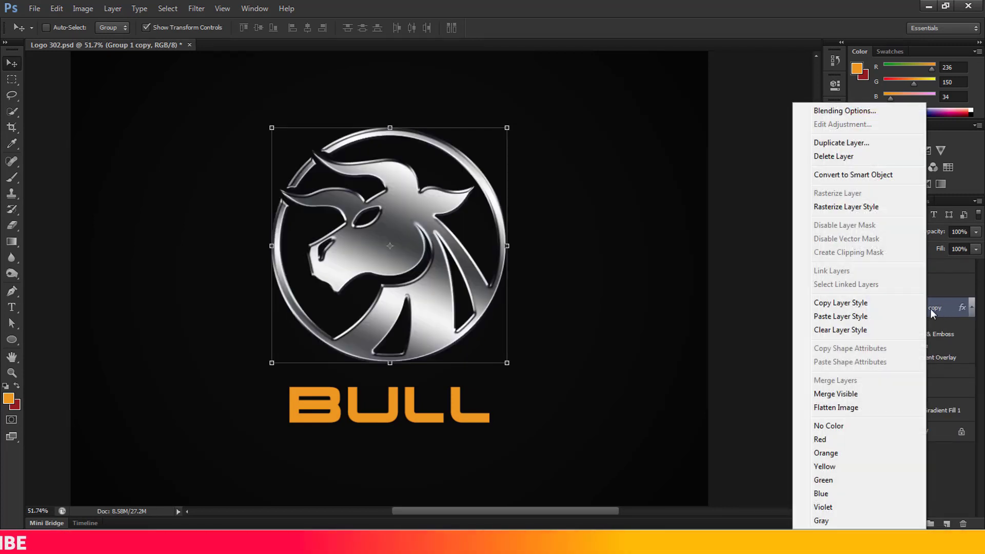
click(841, 306)
right_click(931, 288)
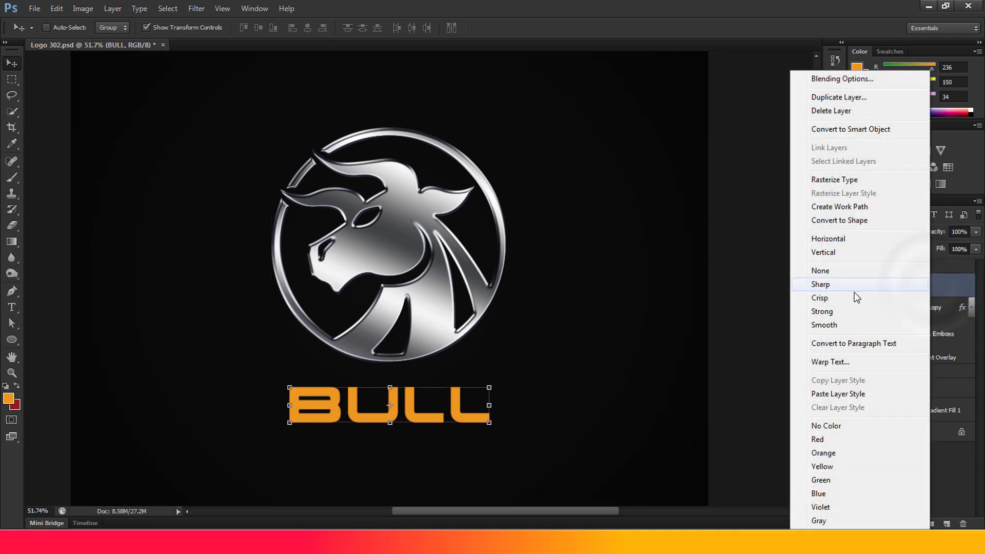
click(826, 393)
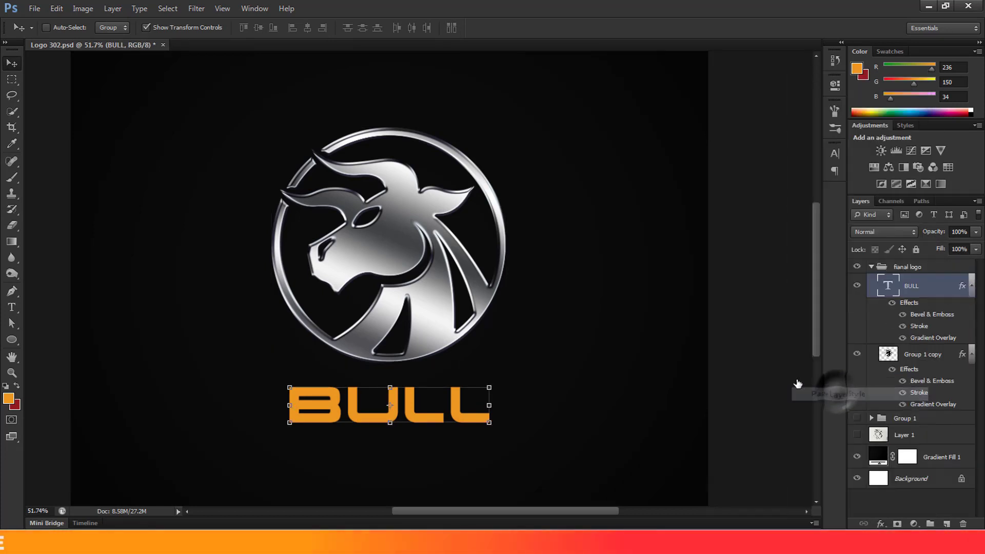
click(881, 499)
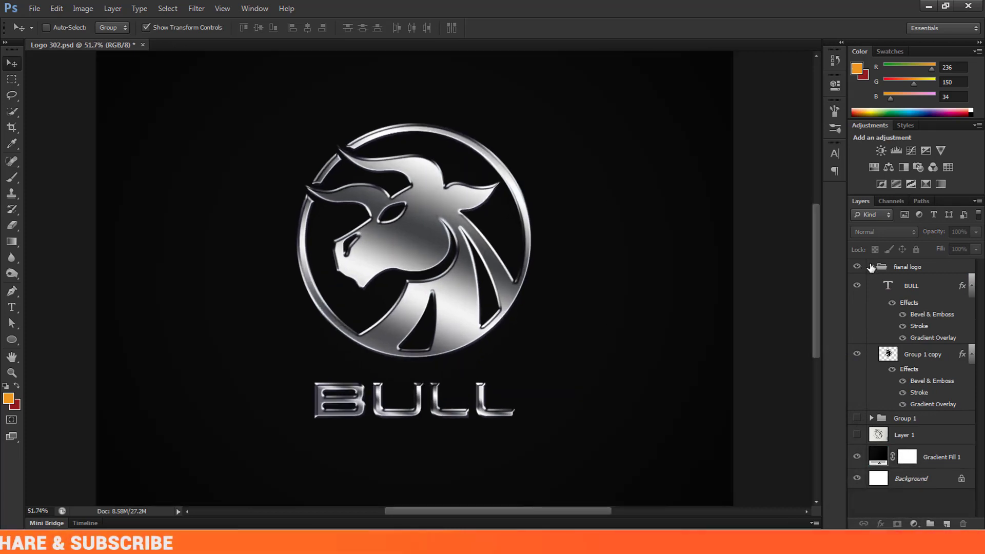
click(870, 267)
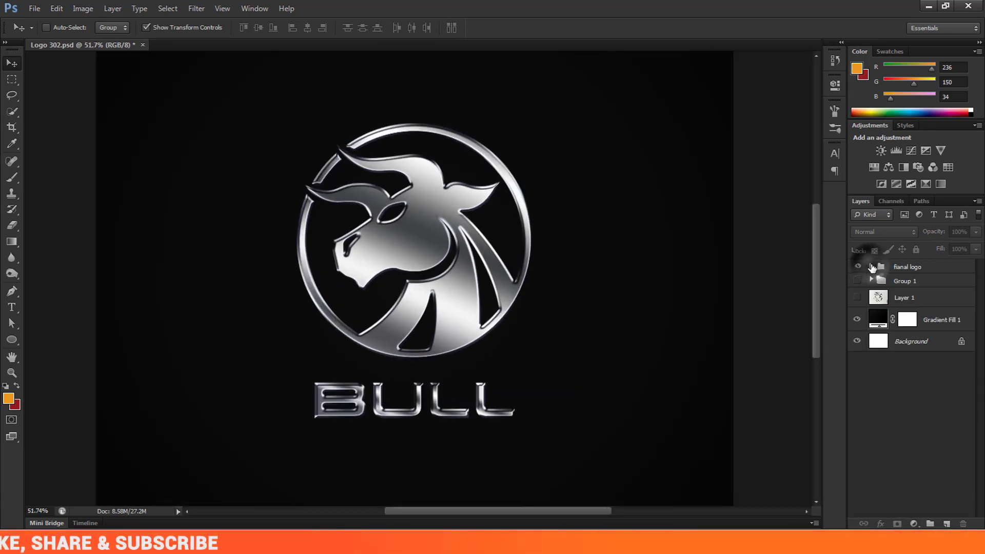
Scale the fianal logo group up to about 113% with Free Transform, commit the transform and deselect the layer.
click(928, 273)
key(ctrl+t)
drag(330, 165, 311, 163)
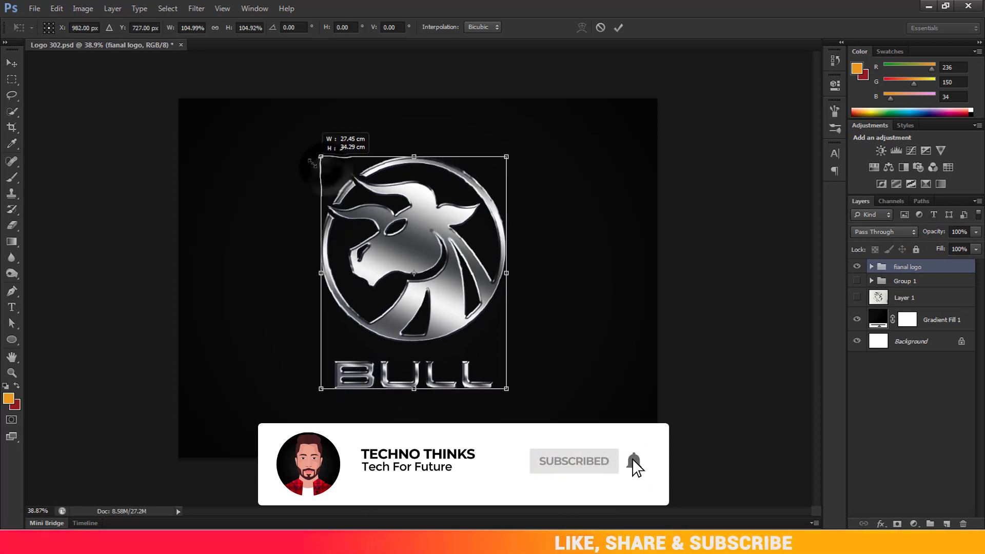
drag(506, 388, 520, 406)
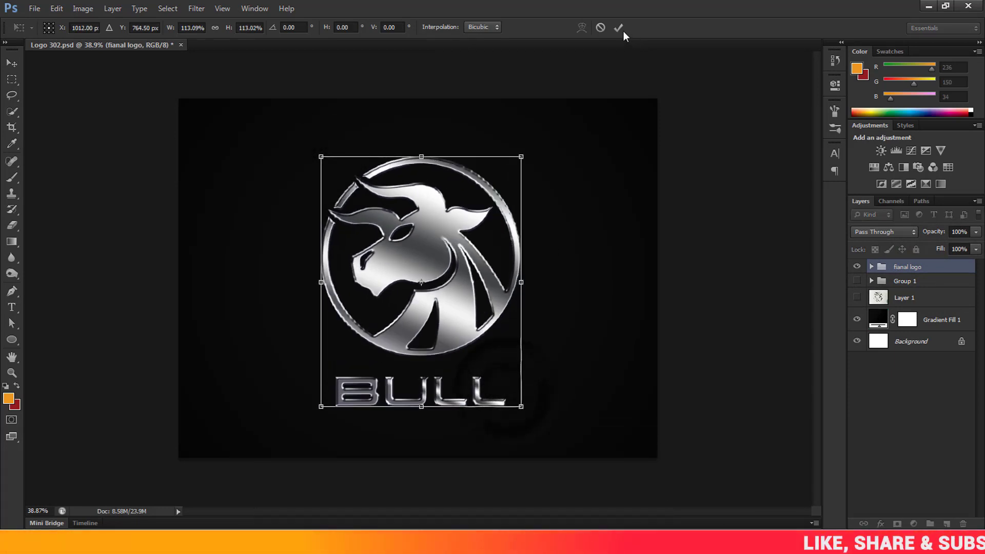
click(618, 29)
scroll(461, 264, up, 2)
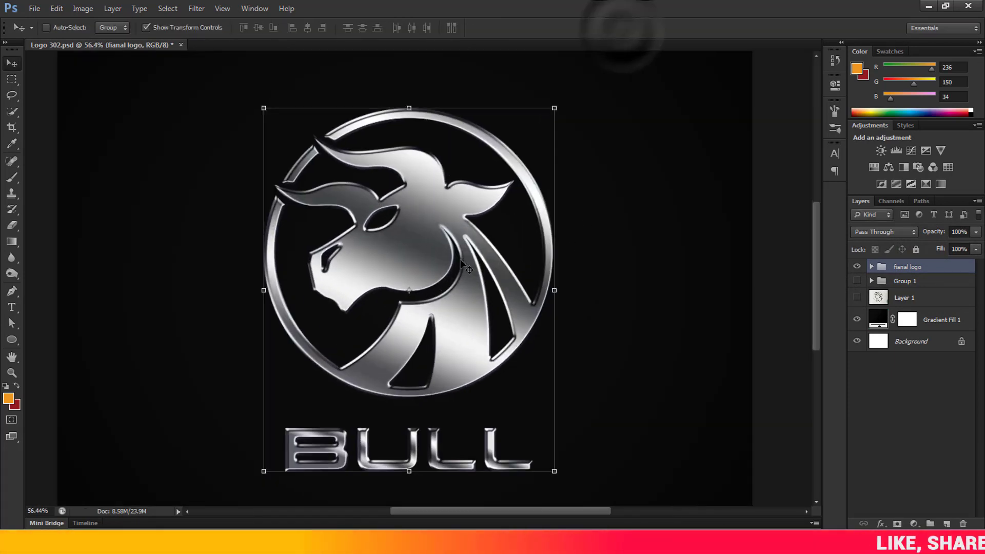
click(960, 362)
scroll(615, 402, up, 1)
scroll(589, 367, left, 1)
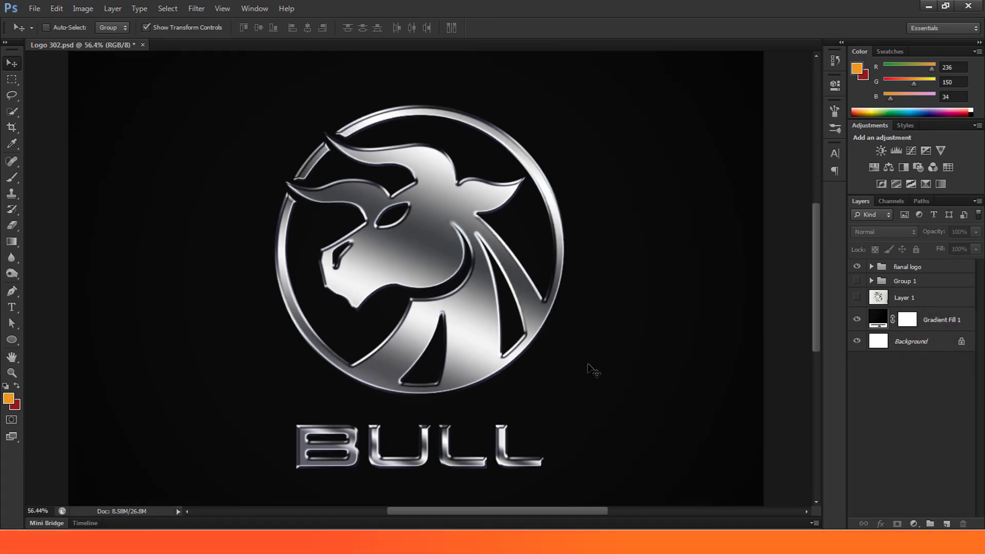